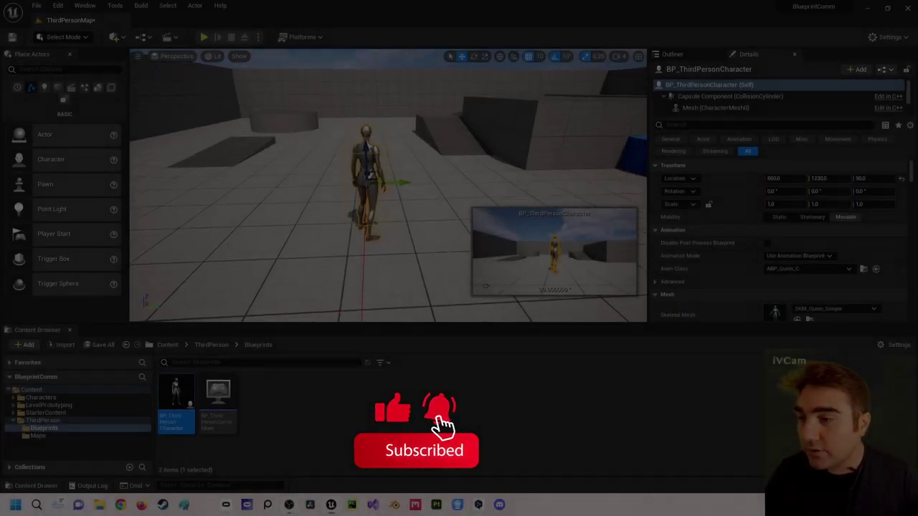
# Open ThirdPersonMap's Level Blueprint from the Blueprints toolbar dropdown
pyautogui.click(143, 37)
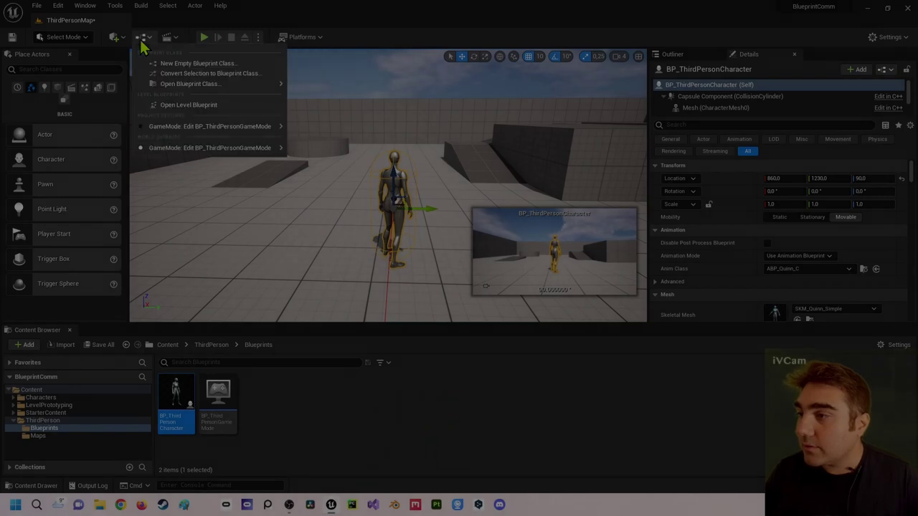
pyautogui.click(190, 104)
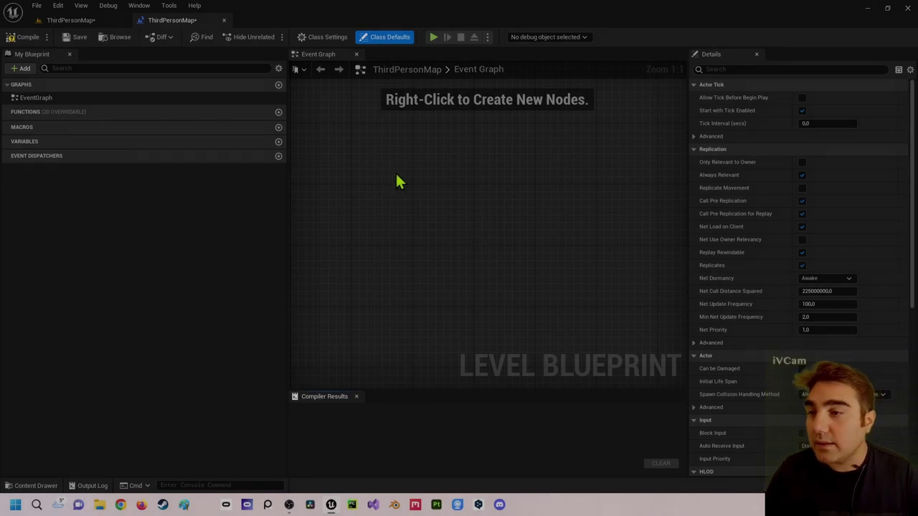
# Add a Keyboard 0 key event node to the level graph and move it up-left
pyautogui.click(396, 173)
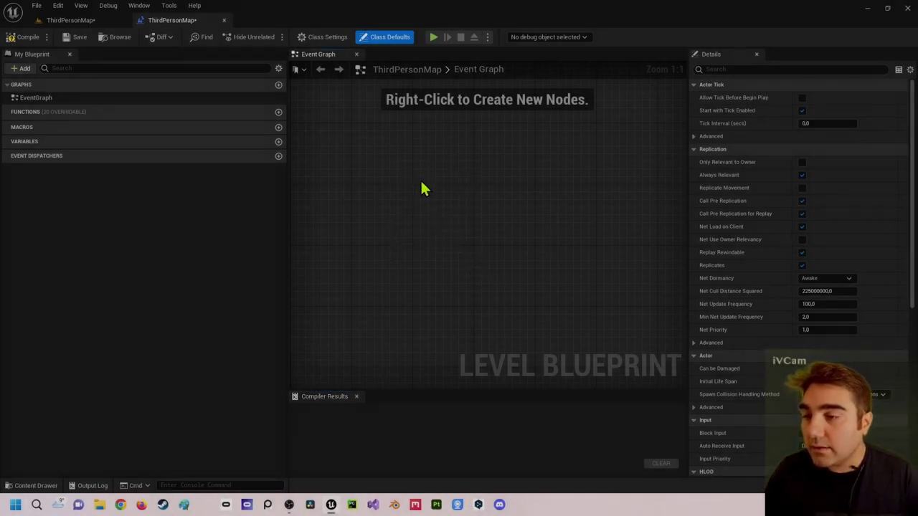
pyautogui.rightClick(423, 208)
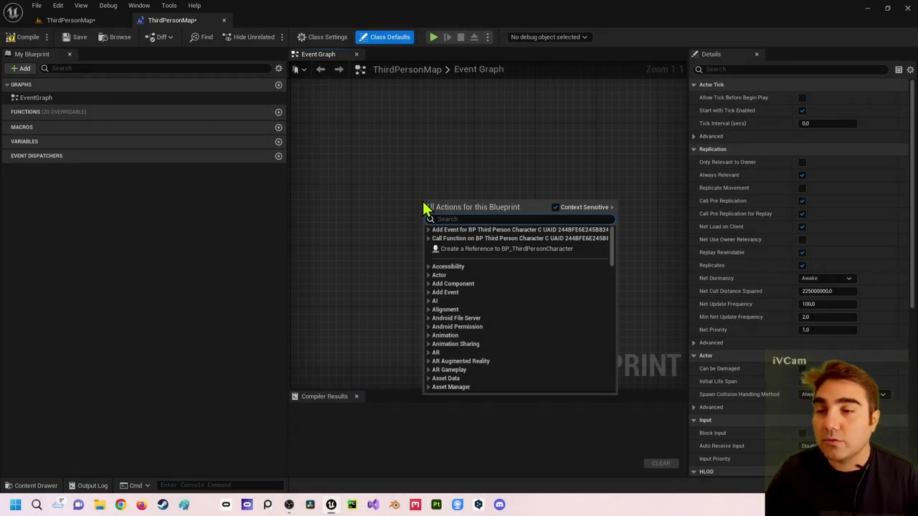
pyautogui.write('ke')
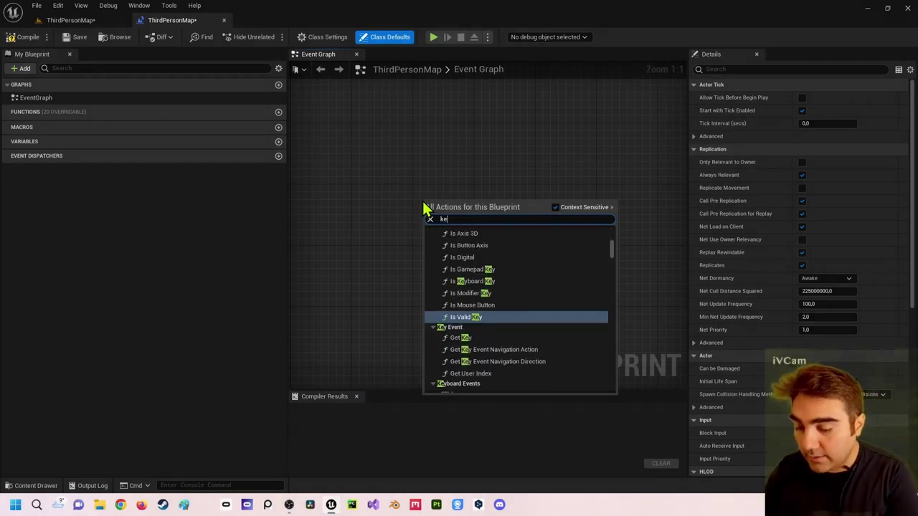
pyautogui.write('bo')
pyautogui.press('BackSpace')
pyautogui.press('BackSpace')
pyautogui.press('BackSpace')
pyautogui.press('BackSpace')
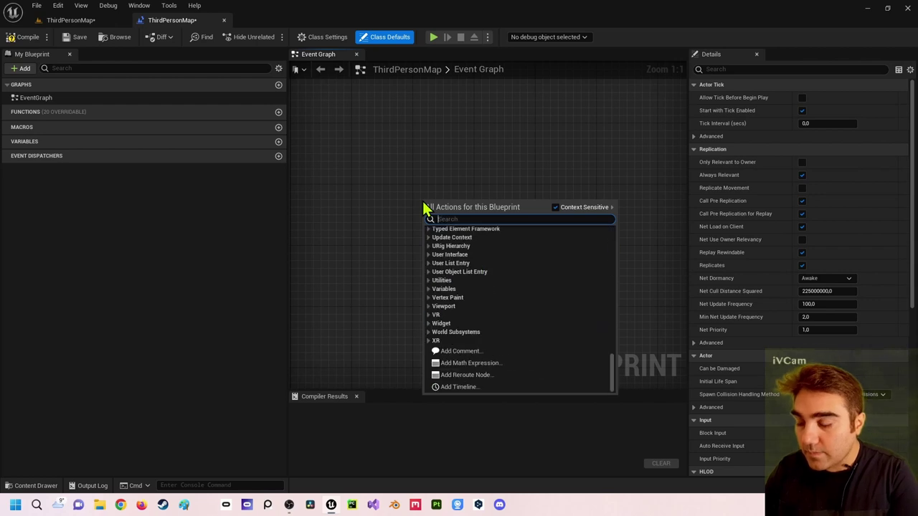
pyautogui.write('ake')
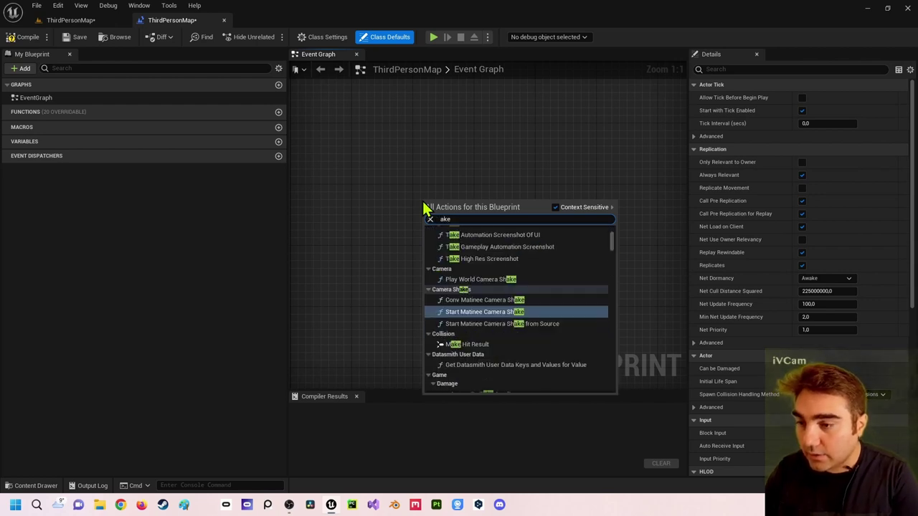
pyautogui.write('y')
pyautogui.press('BackSpace')
pyautogui.press('BackSpace')
pyautogui.press('BackSpace')
pyautogui.write('k')
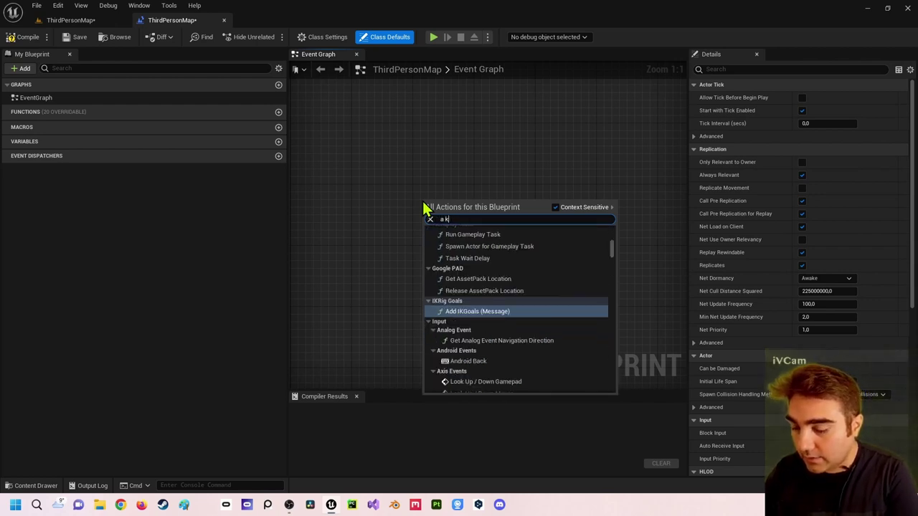
pyautogui.write('eybo')
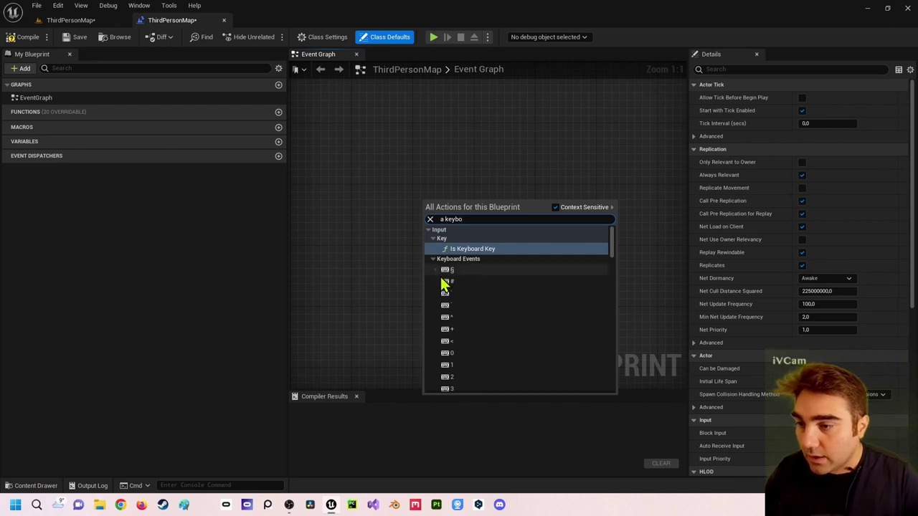
pyautogui.scroll(-1, 464, 330)
pyautogui.click(459, 337)
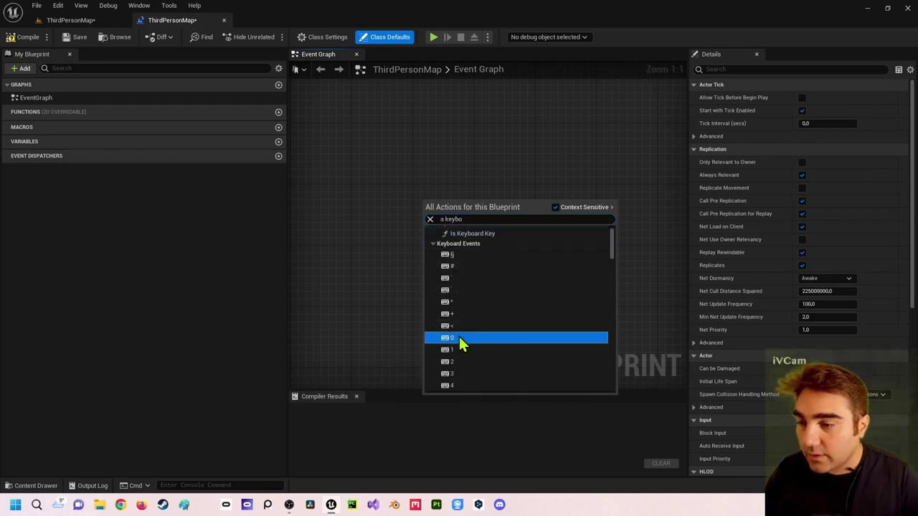
pyautogui.moveTo(430, 204); pyautogui.dragTo(406, 151)
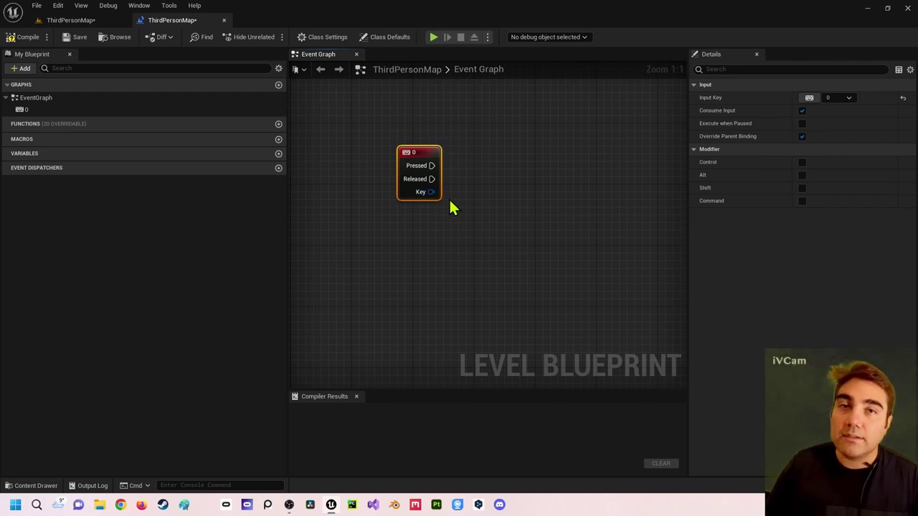
# Add an Event BeginPlay node below the 0 key event
pyautogui.click(392, 194)
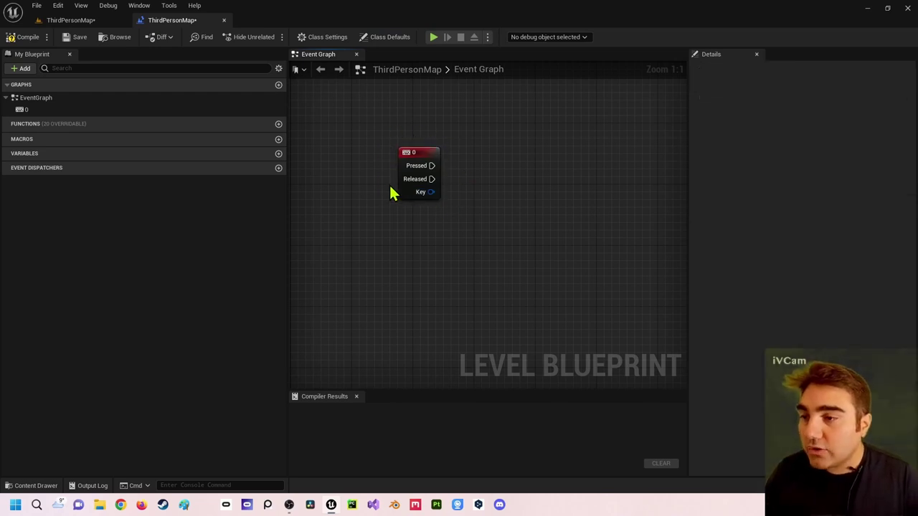
pyautogui.rightClick(406, 221)
pyautogui.write('begin')
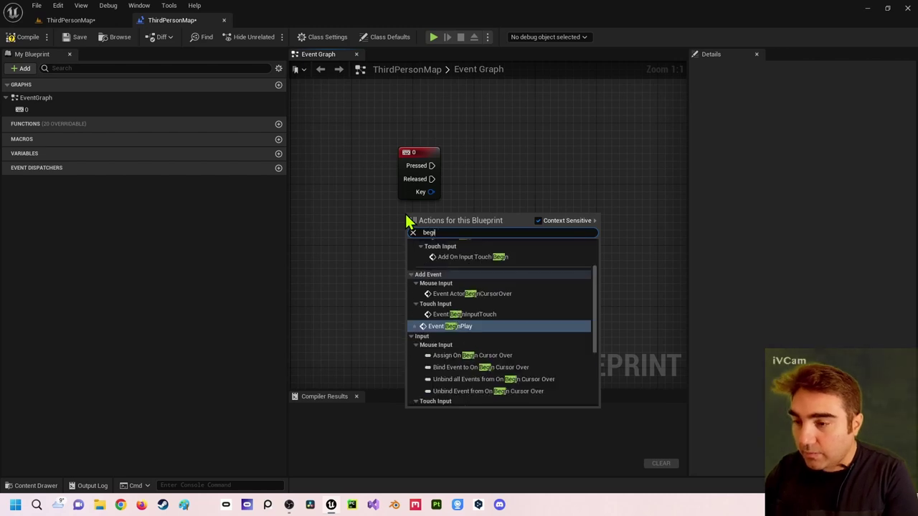
pyautogui.press('Return')
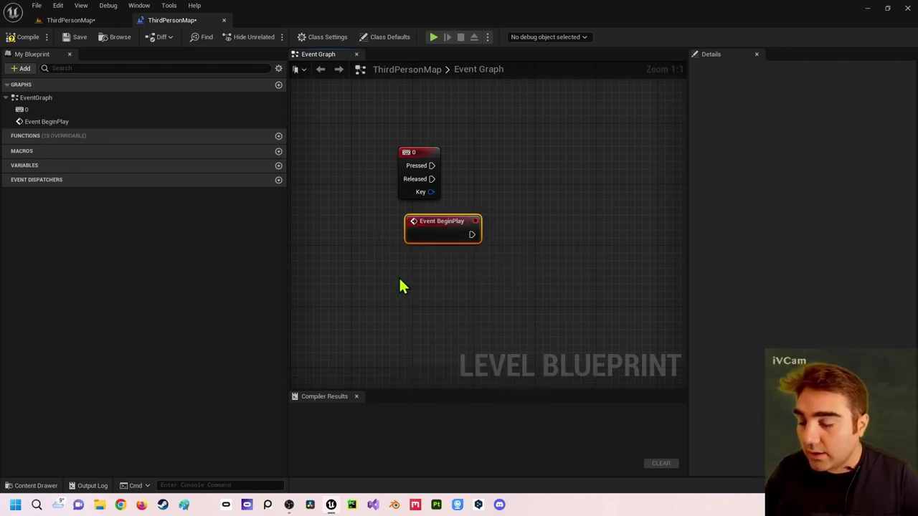
# Add an Event Tick node beneath BeginPlay and reposition the graph view
pyautogui.rightClick(401, 286)
pyautogui.write('event')
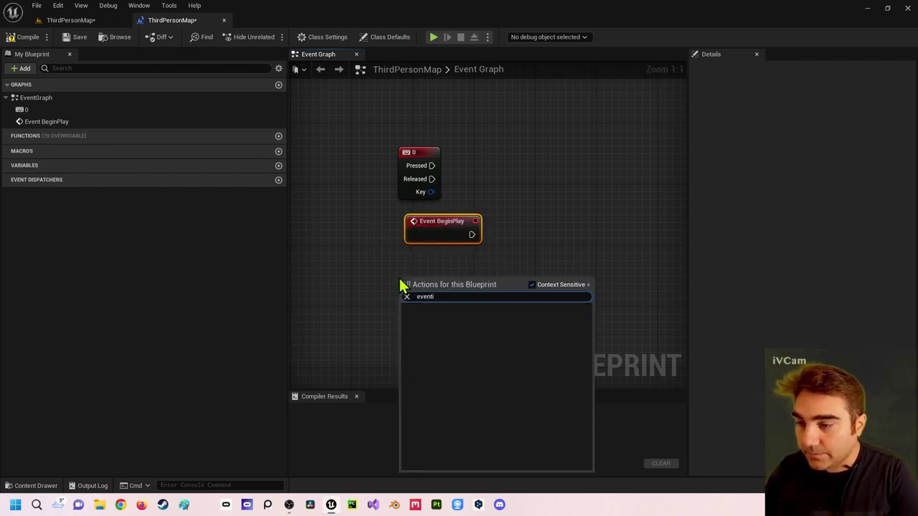
pyautogui.press('Return')
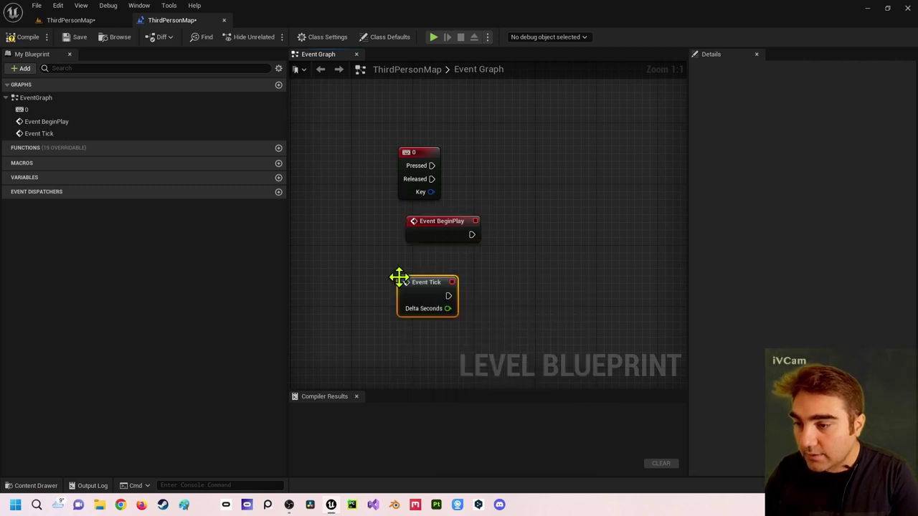
pyautogui.moveTo(406, 277); pyautogui.dragTo(470, 210, button='right')
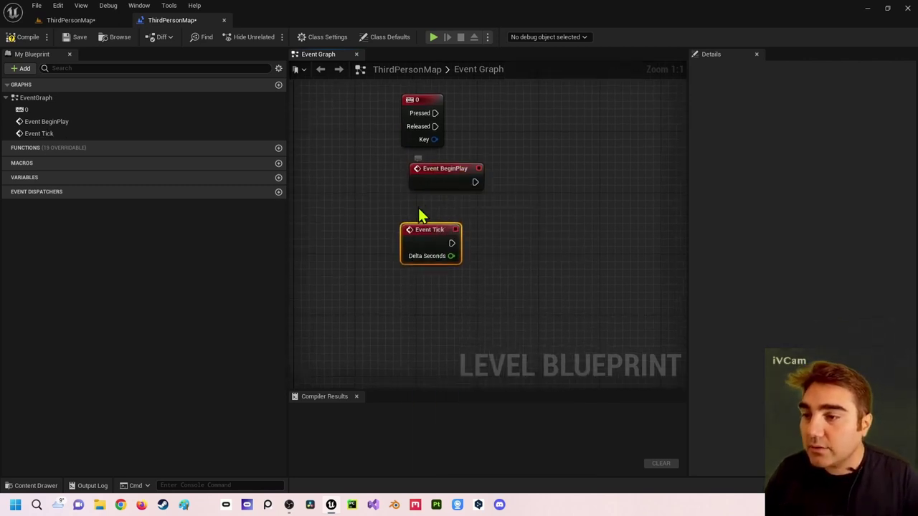
pyautogui.click(465, 184)
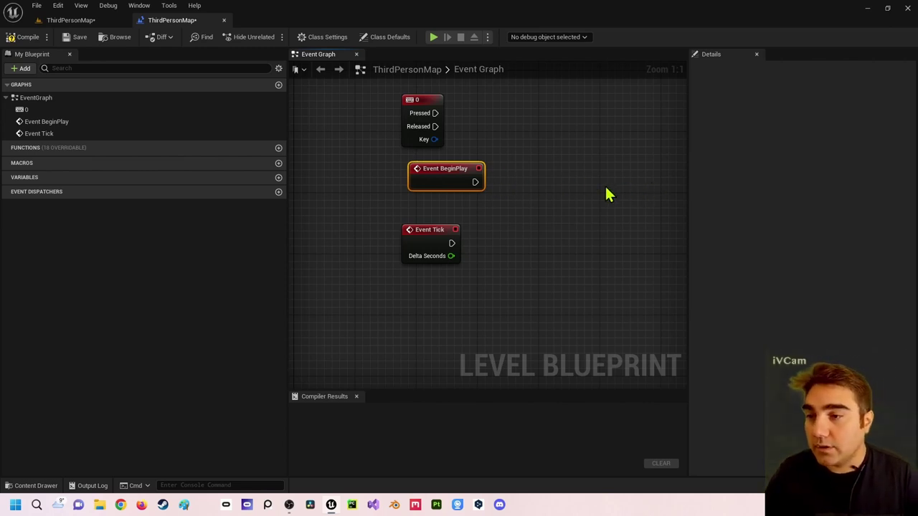
pyautogui.moveTo(606, 193); pyautogui.dragTo(494, 188, button='right')
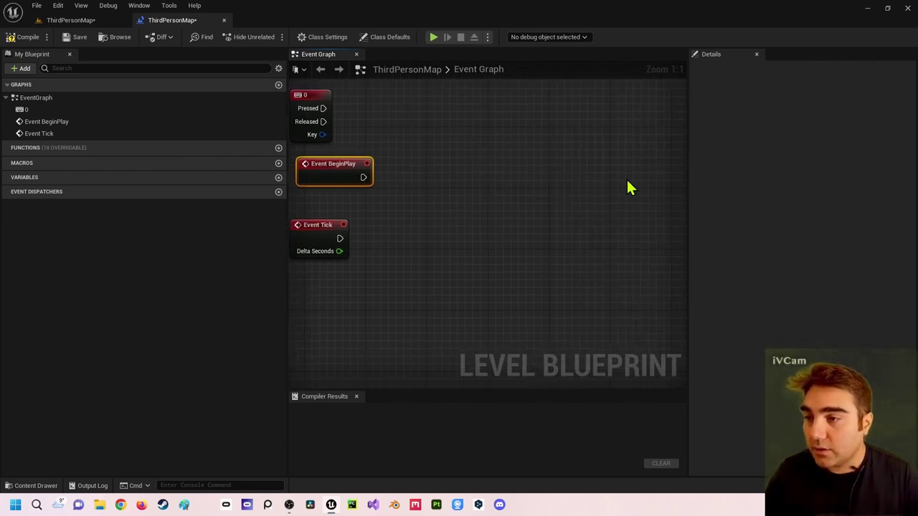
pyautogui.moveTo(577, 221); pyautogui.dragTo(577, 152, button='right')
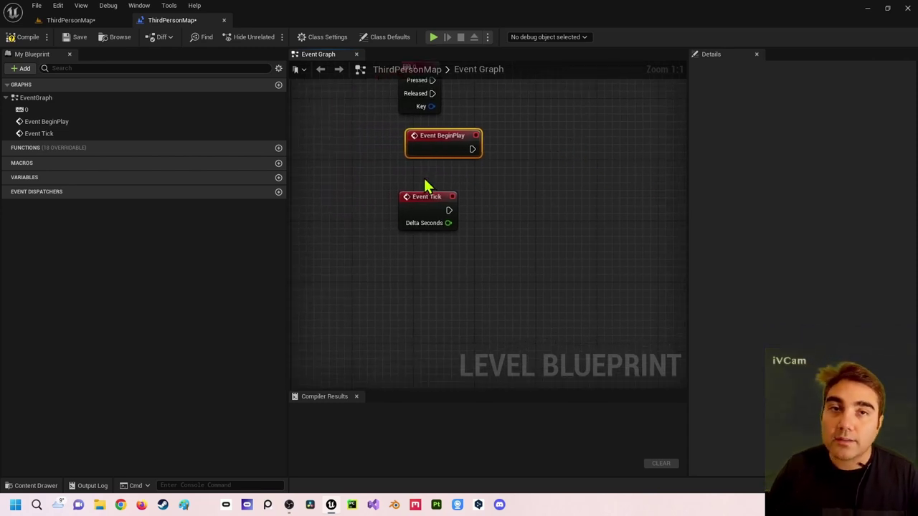
pyautogui.moveTo(413, 269); pyautogui.dragTo(418, 258, button='right')
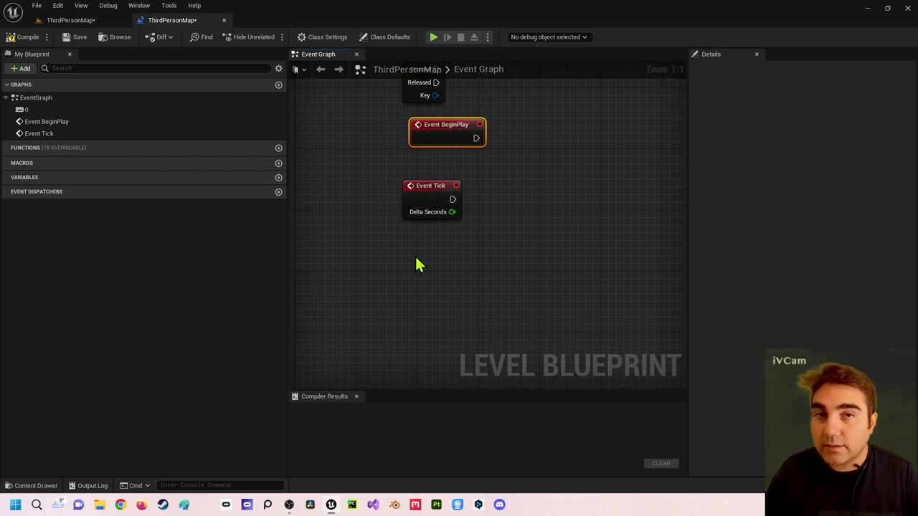
pyautogui.moveTo(417, 260); pyautogui.dragTo(416, 263, button='right')
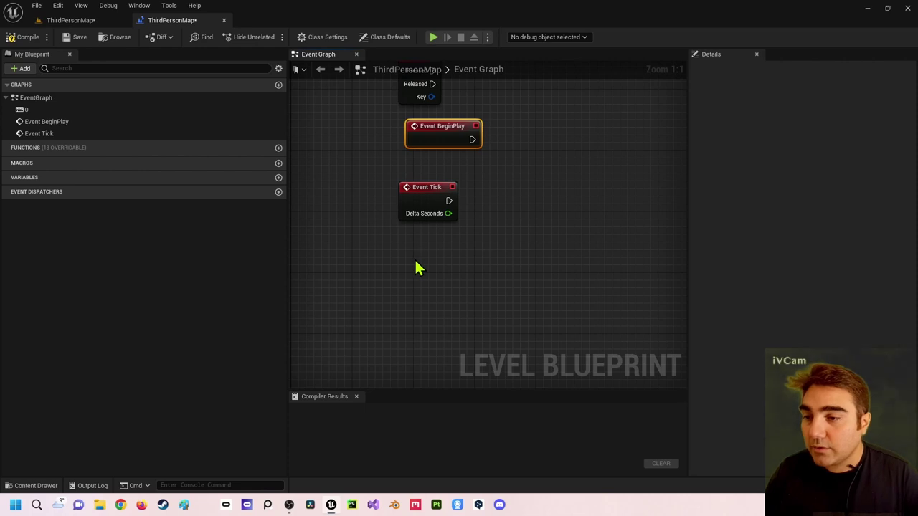
# Add a custom event named FangAn under Event Tick, then box-select all four event nodes
pyautogui.rightClick(416, 262)
pyautogui.write('custo')
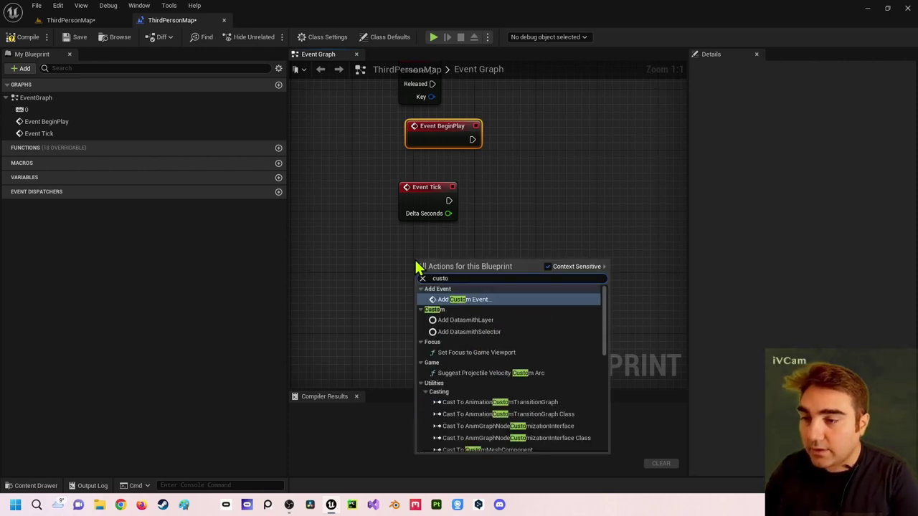
pyautogui.press('Return')
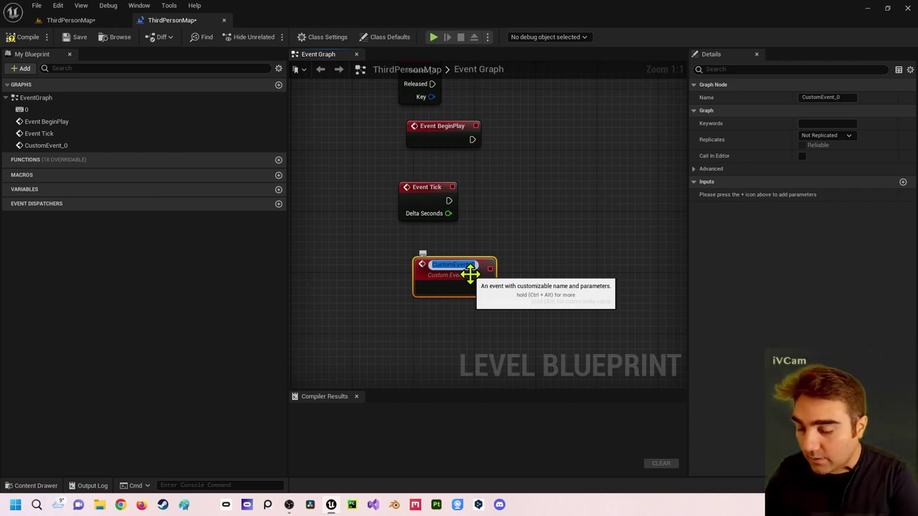
pyautogui.write('Ver')
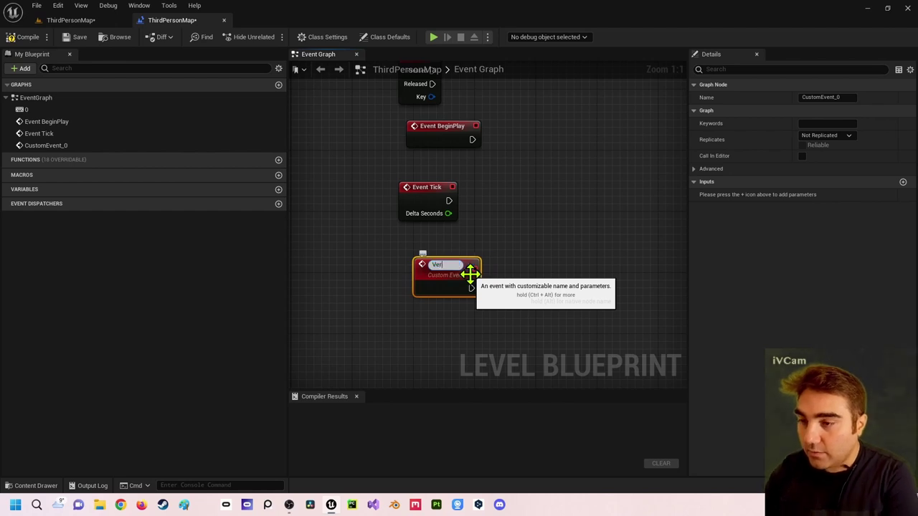
pyautogui.press('BackSpace')
pyautogui.press('BackSpace')
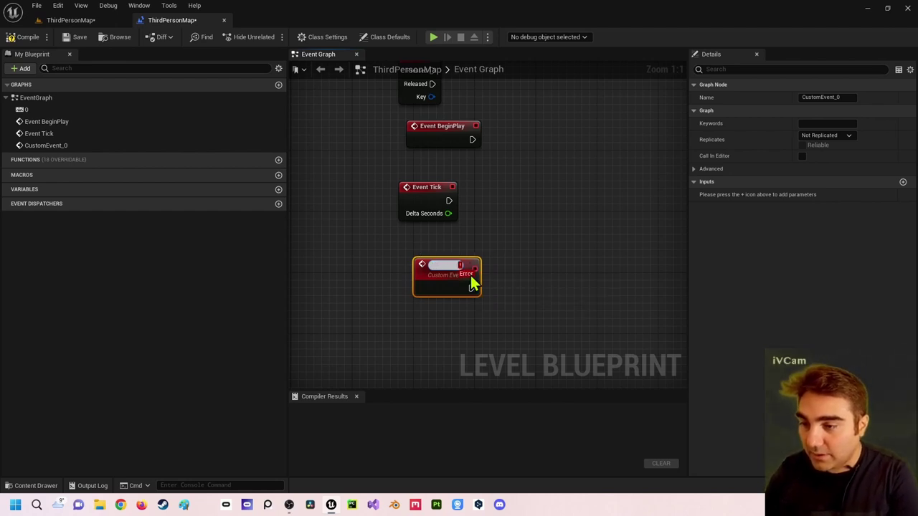
pyautogui.write('FangAn')
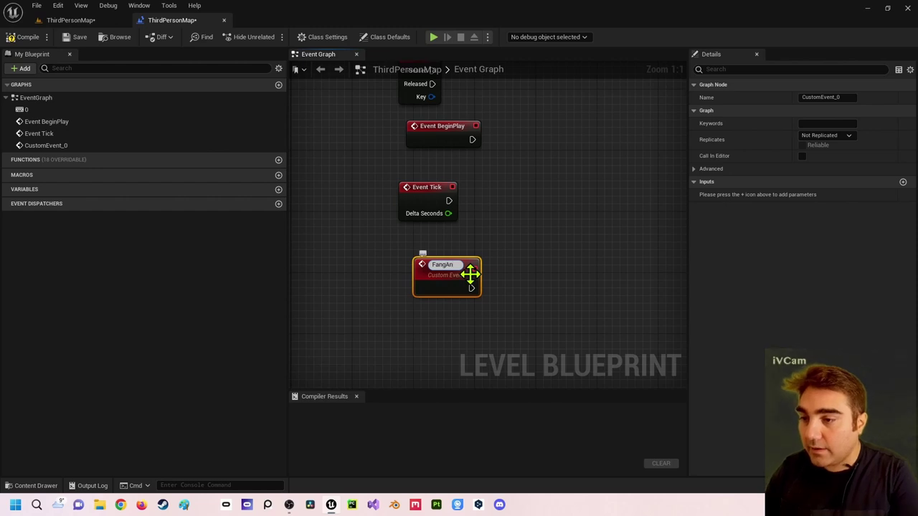
pyautogui.press('Return')
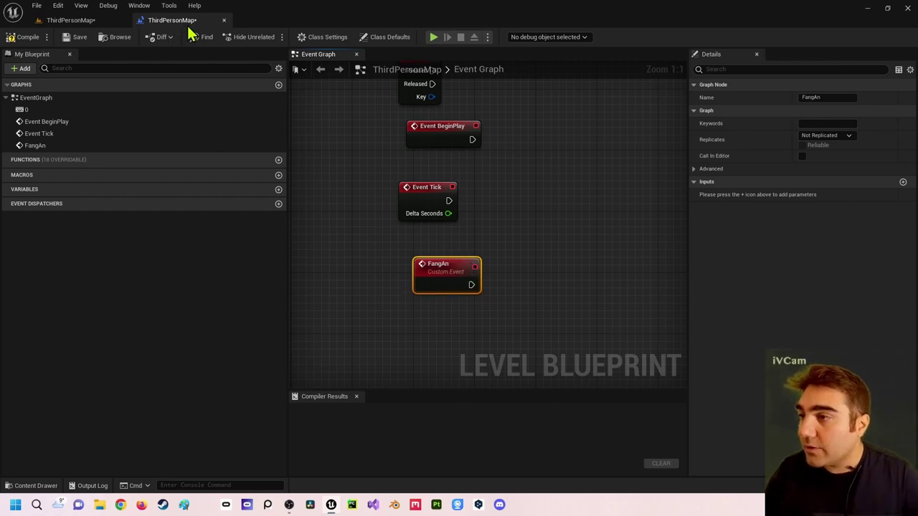
pyautogui.moveTo(326, 128); pyautogui.dragTo(400, 167, button='right')
pyautogui.scroll(-1, 399, 167)
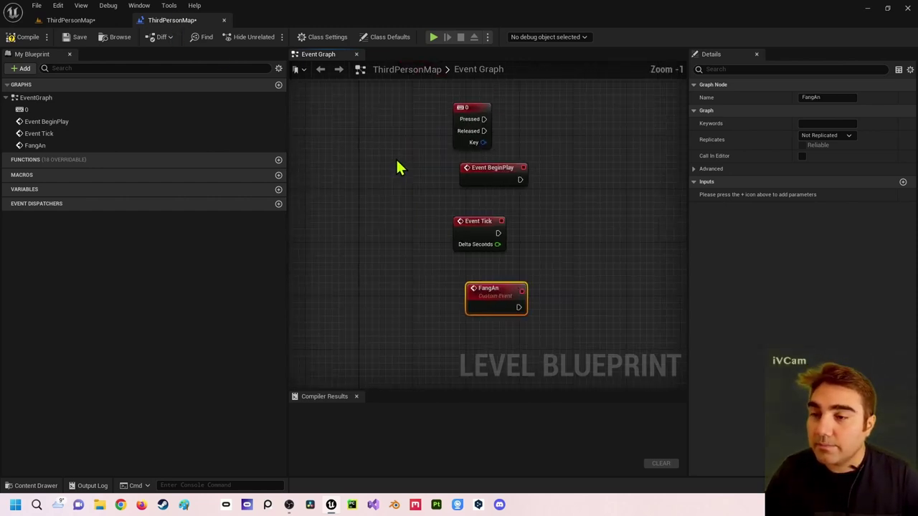
pyautogui.moveTo(404, 96); pyautogui.dragTo(549, 306)
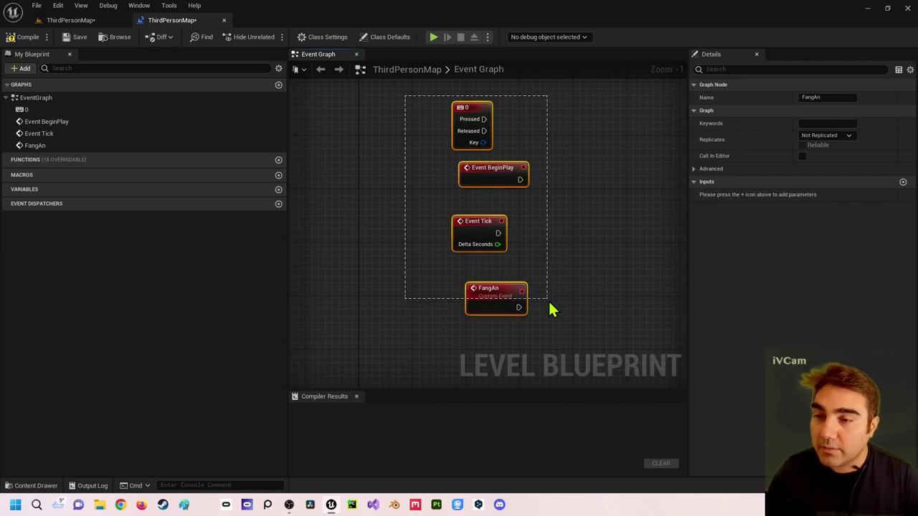
# Delete the four selected event nodes and compile the level blueprint
pyautogui.press('Delete')
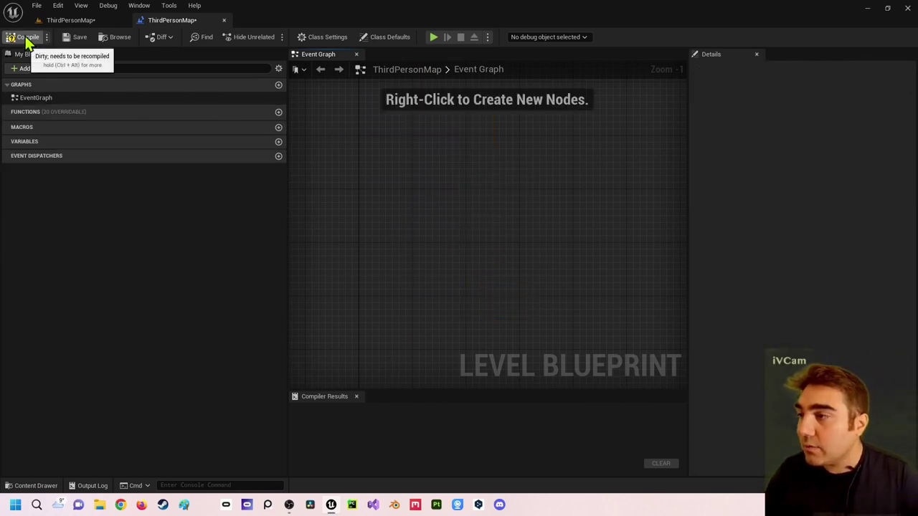
pyautogui.click(24, 37)
pyautogui.click(71, 20)
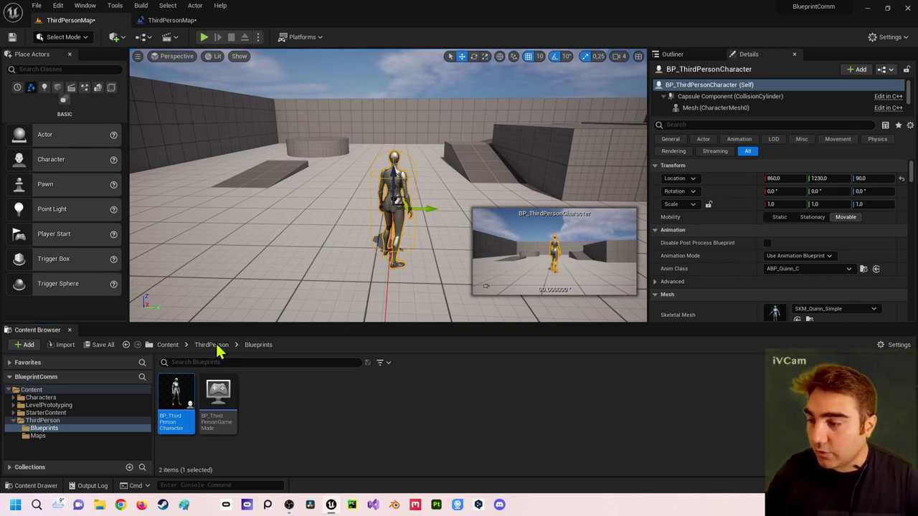
# Open BP_ThirdPersonCharacter's Event Graph and pan to an empty area
pyautogui.doubleClick(185, 393)
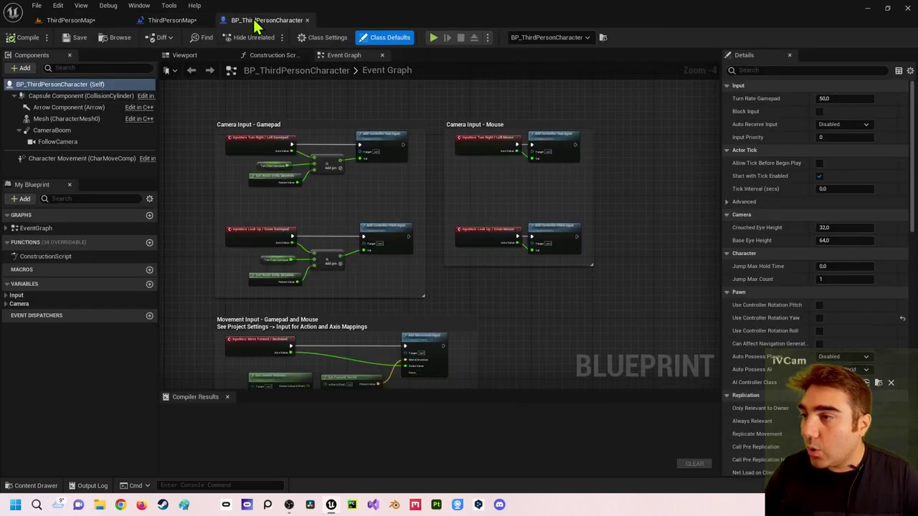
pyautogui.click(172, 22)
pyautogui.click(223, 20)
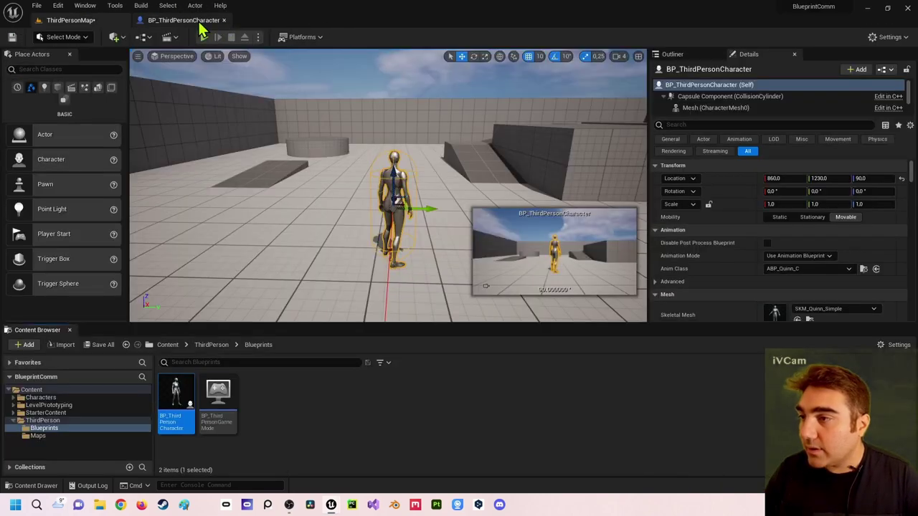
pyautogui.click(198, 21)
pyautogui.moveTo(454, 222)
pyautogui.mouseDown(button='right')
pyautogui.moveTo(498, 258)
pyautogui.moveTo(345, 158)
pyautogui.moveTo(337, 199)
pyautogui.mouseUp(button='right')
# Add a custom event to the character graph and rename it LosGehts
pyautogui.rightClick(345, 229)
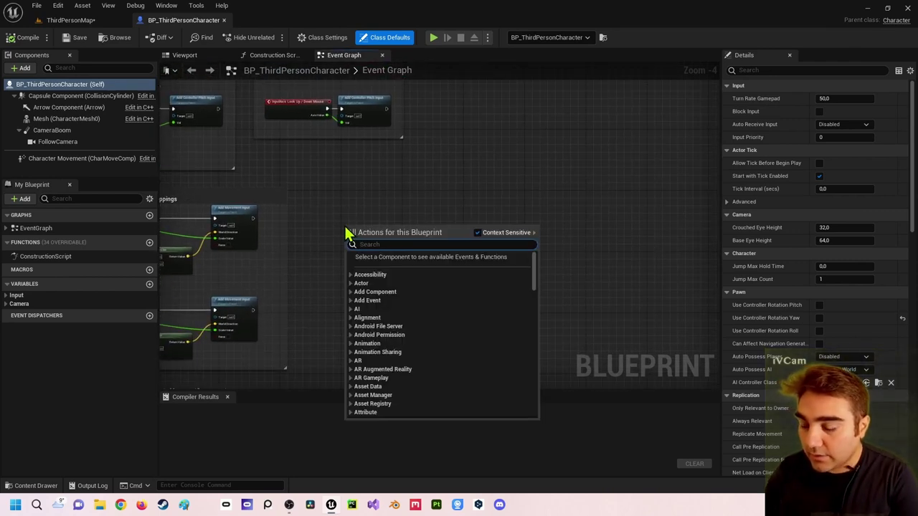
pyautogui.write('cus')
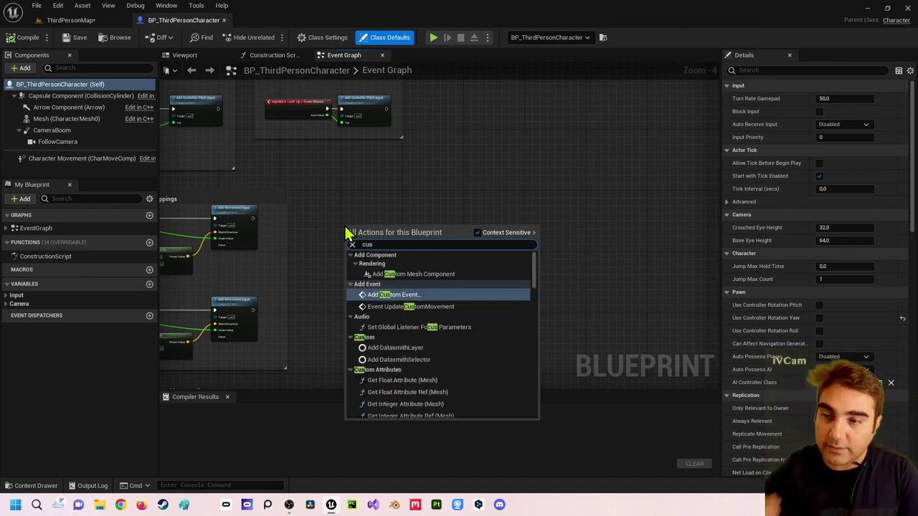
pyautogui.click(391, 299)
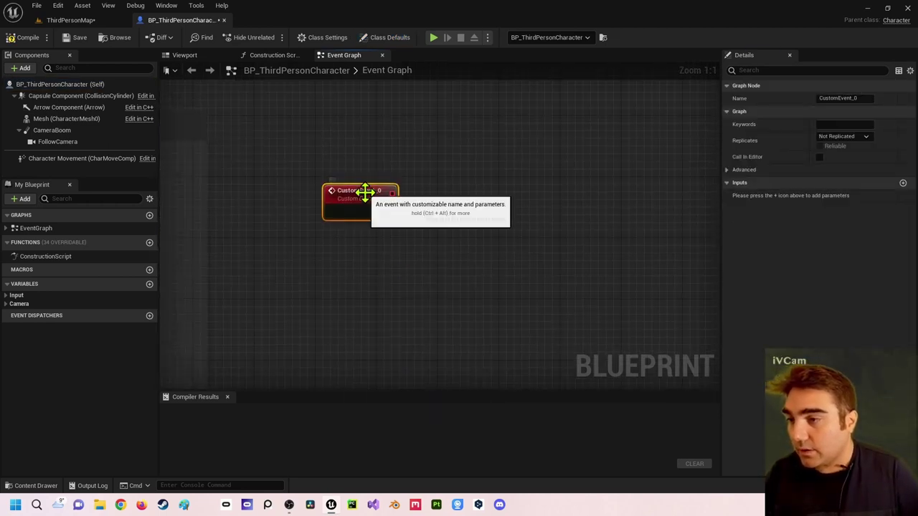
pyautogui.press('F2')
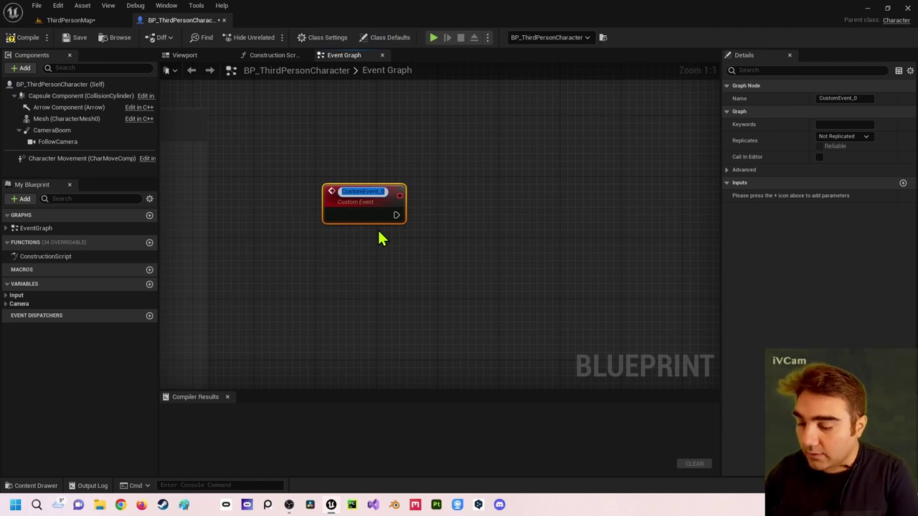
pyautogui.write('LosGeh')
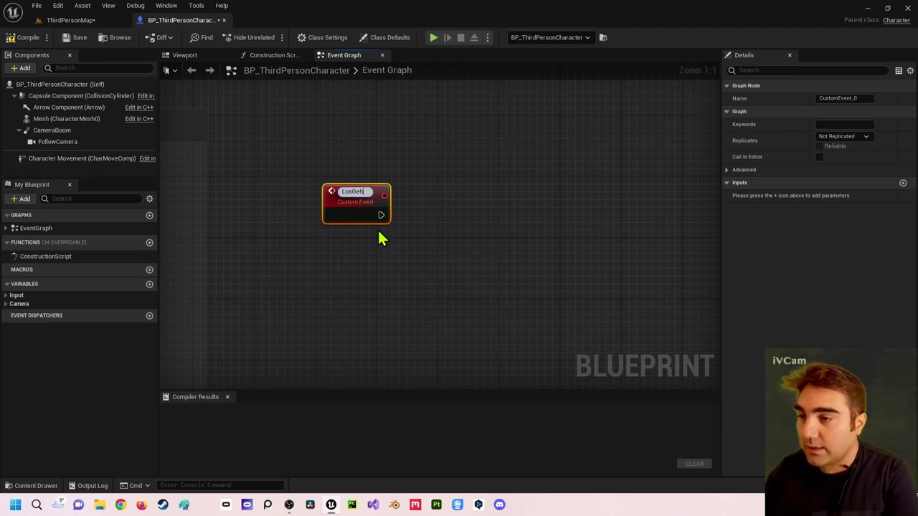
pyautogui.write('s')
pyautogui.press('Return')
pyautogui.moveTo(380, 238); pyautogui.dragTo(307, 229, button='right')
# Connect a Print String after LosGehts with the text 'Das ist mein Event'
pyautogui.moveTo(326, 208); pyautogui.dragTo(437, 214)
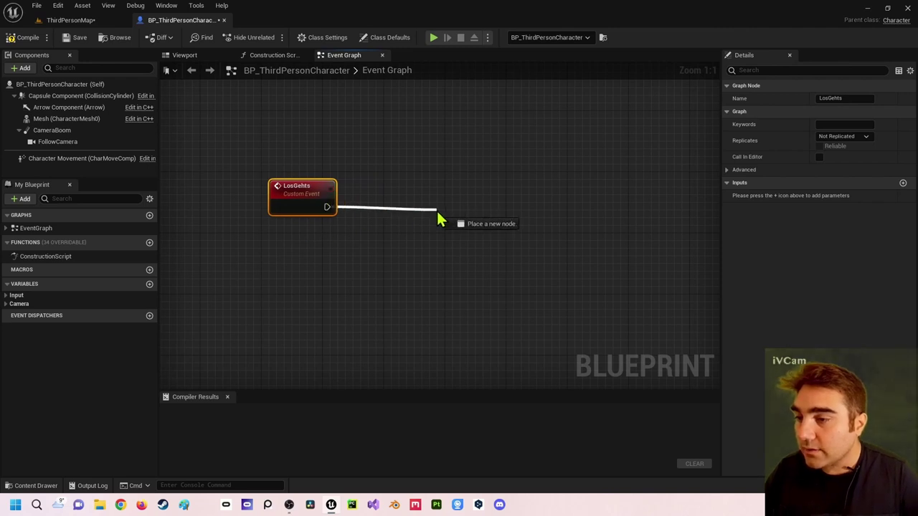
pyautogui.write('print')
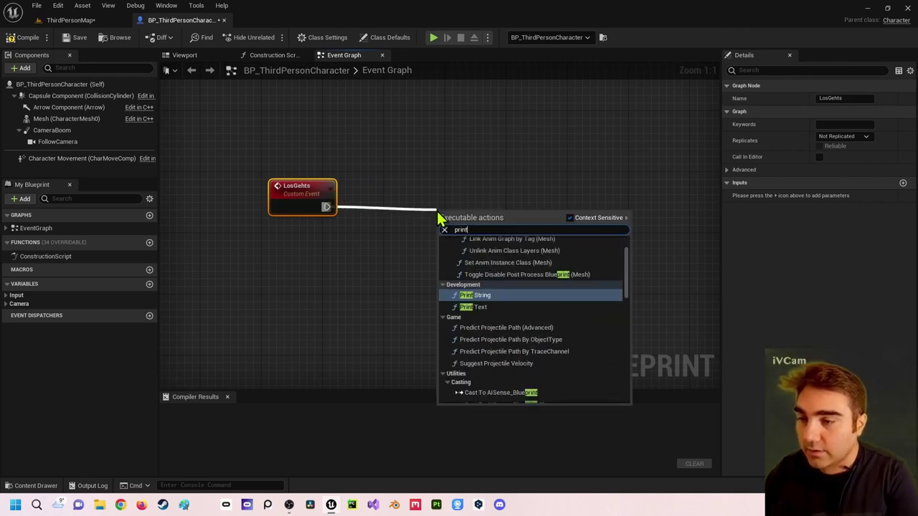
pyautogui.press('Return')
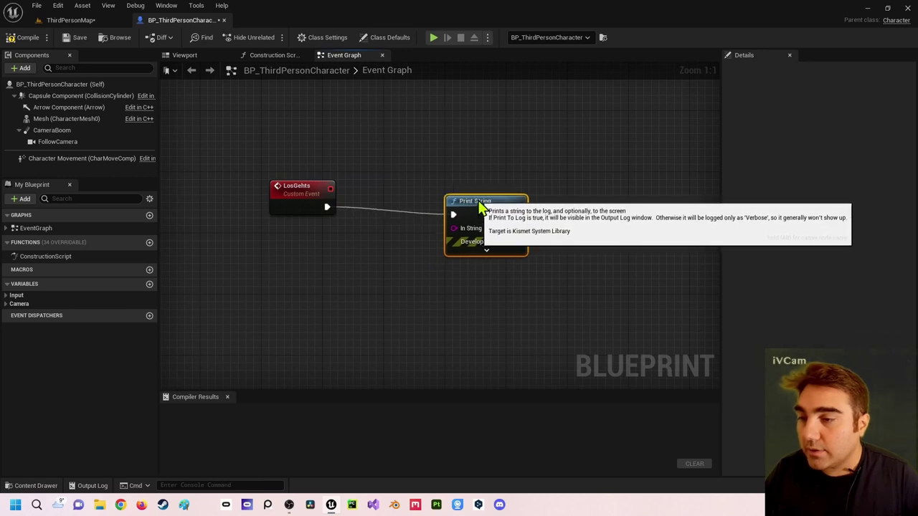
pyautogui.moveTo(467, 217); pyautogui.dragTo(489, 193)
pyautogui.click(508, 220)
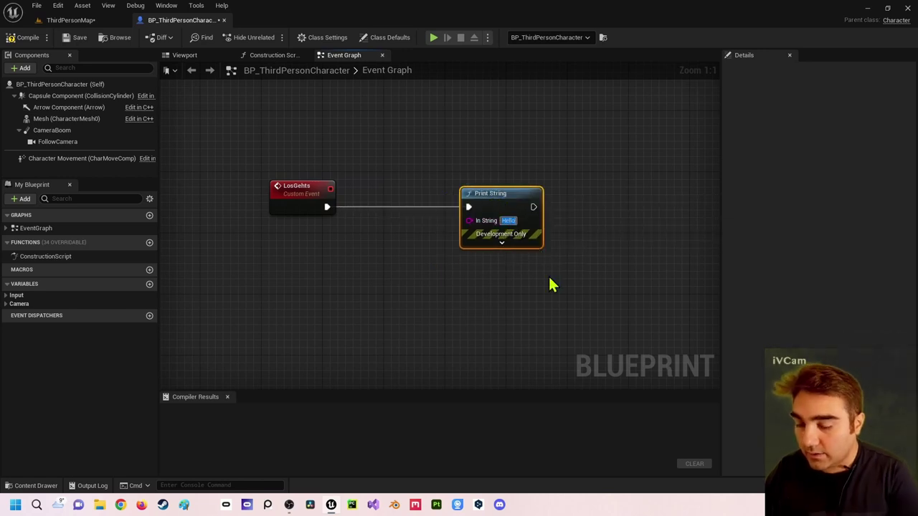
pyautogui.write('Das ist mei')
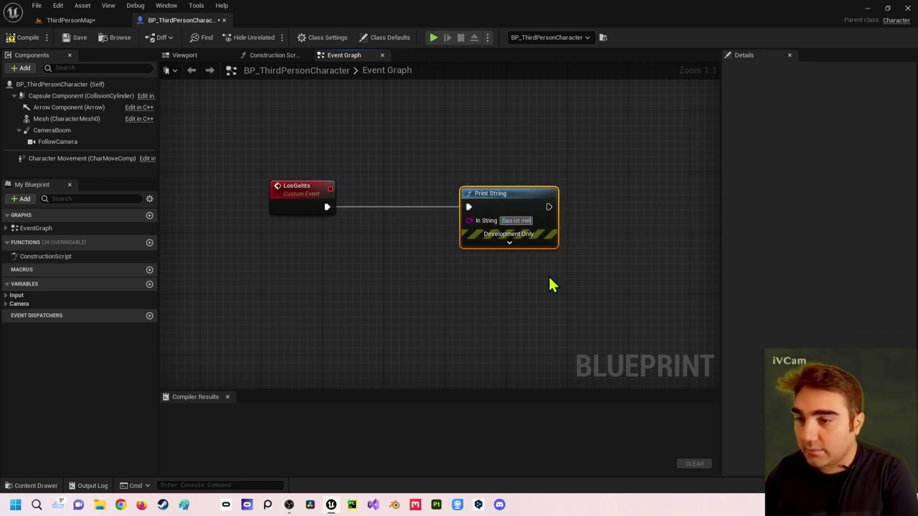
pyautogui.write('n Event')
pyautogui.press('Return')
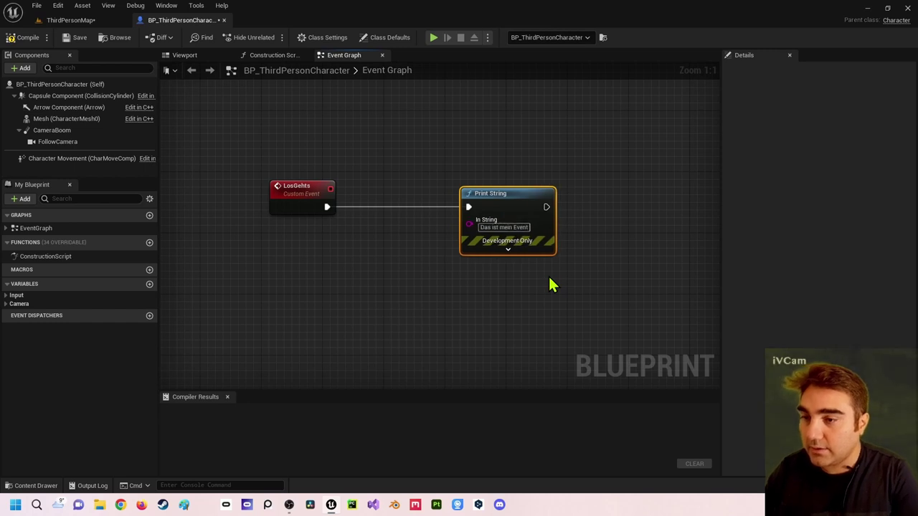
# Compile the character blueprint and box-select the LosGehts event node
pyautogui.click(11, 42)
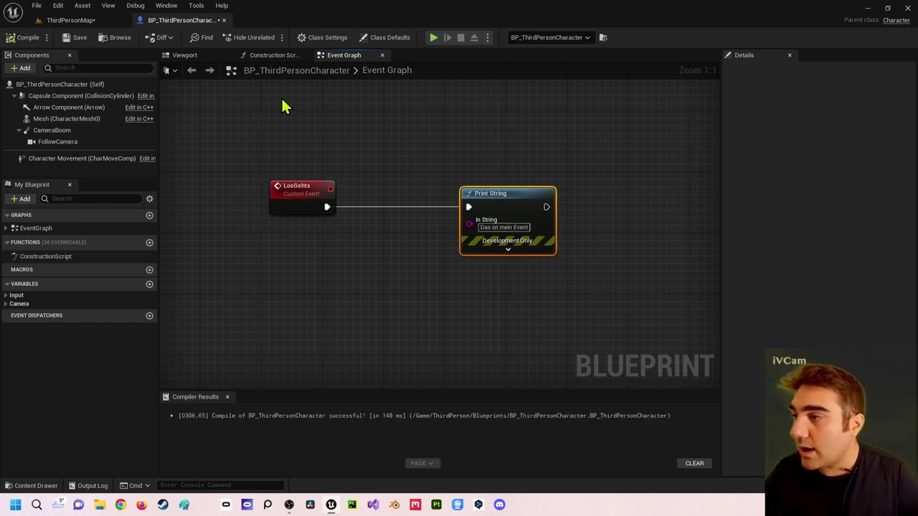
pyautogui.moveTo(261, 129); pyautogui.dragTo(349, 212)
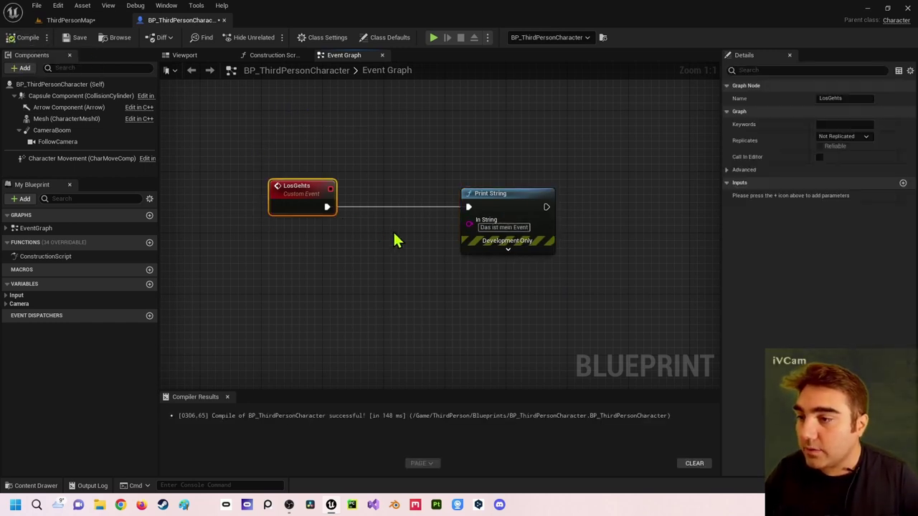
pyautogui.moveTo(256, 156); pyautogui.dragTo(377, 246)
pyautogui.moveTo(242, 159); pyautogui.dragTo(365, 245)
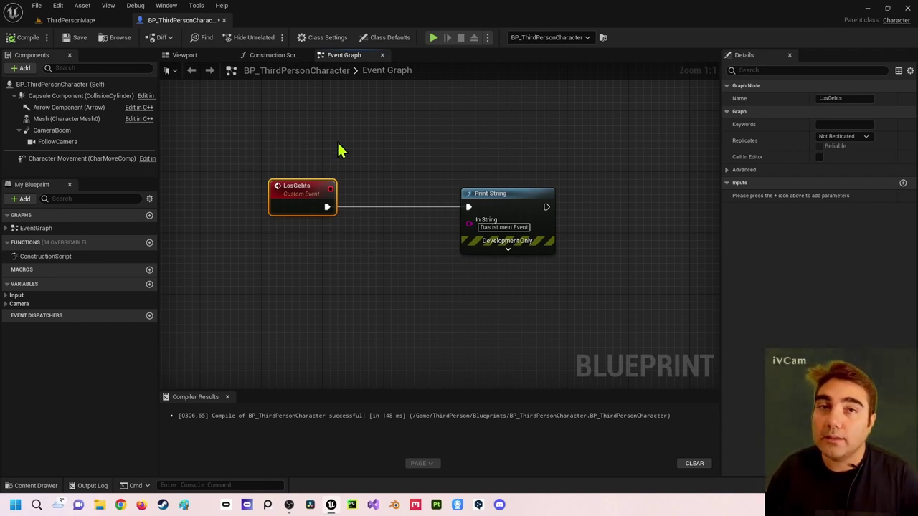
pyautogui.moveTo(250, 146); pyautogui.dragTo(346, 235)
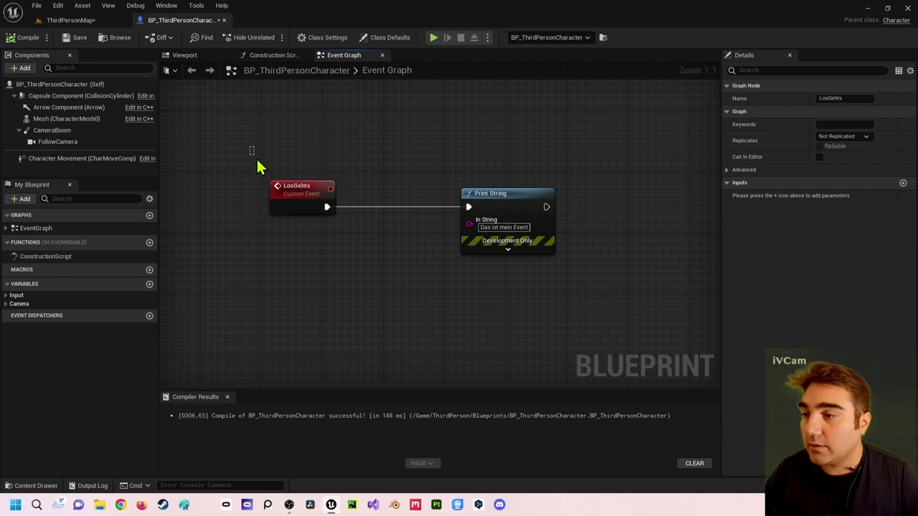
# Reopen ThirdPersonMap's Level Blueprint from the Blueprints dropdown
pyautogui.click(90, 21)
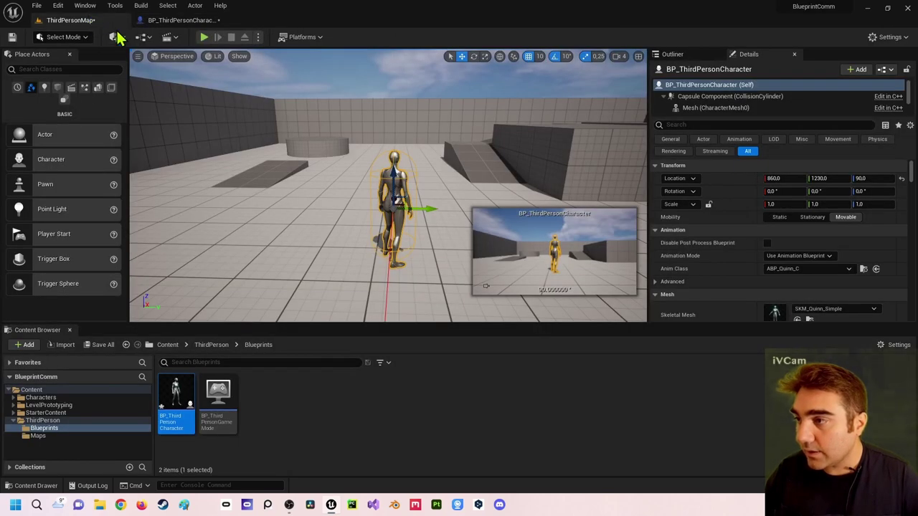
pyautogui.click(154, 22)
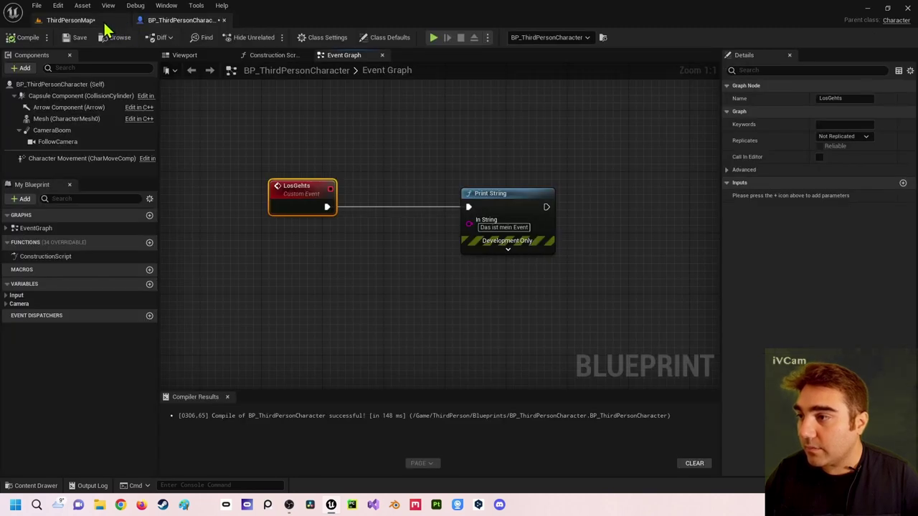
pyautogui.click(96, 21)
pyautogui.click(145, 39)
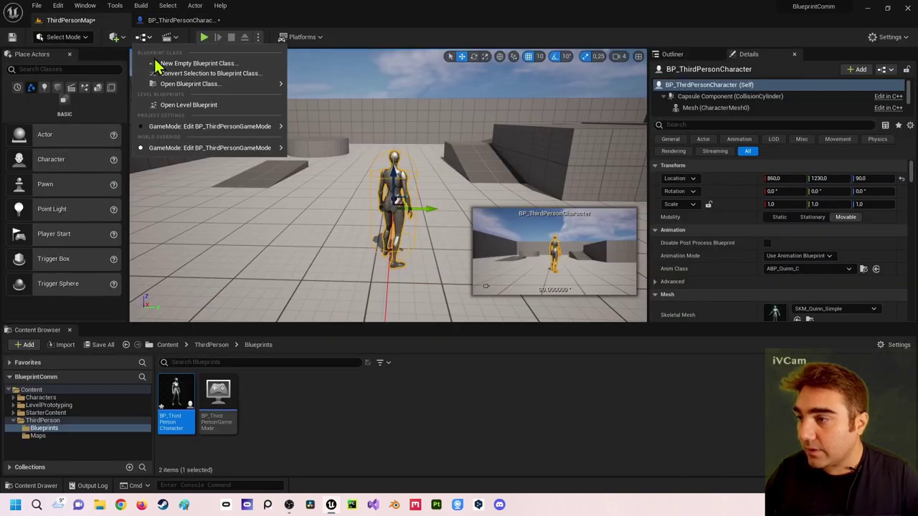
pyautogui.click(184, 108)
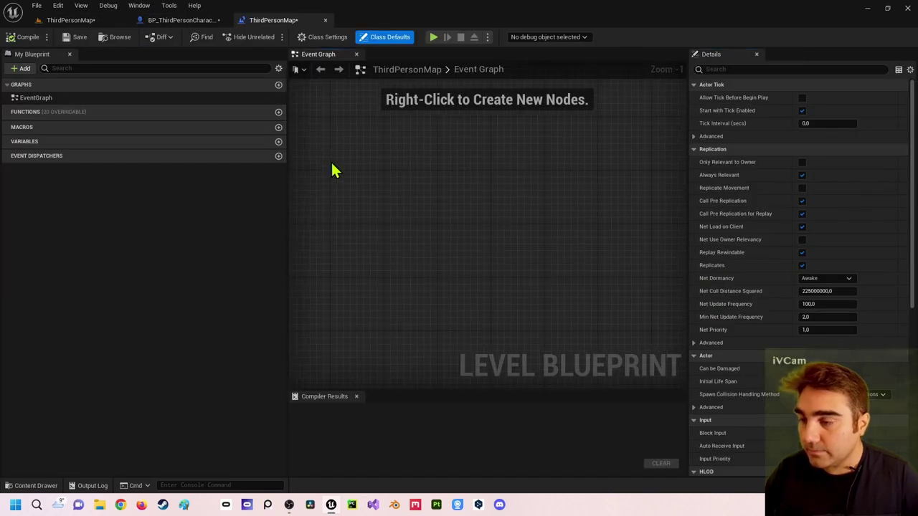
pyautogui.click(80, 22)
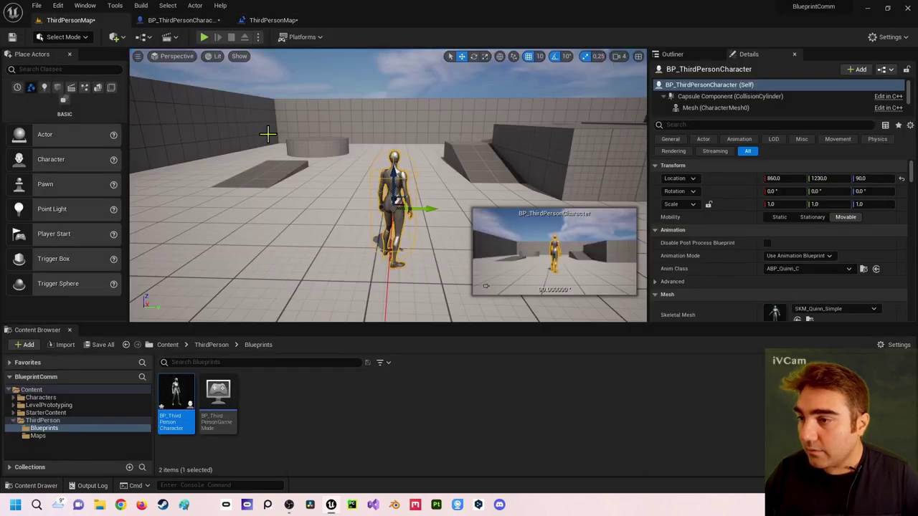
pyautogui.click(267, 21)
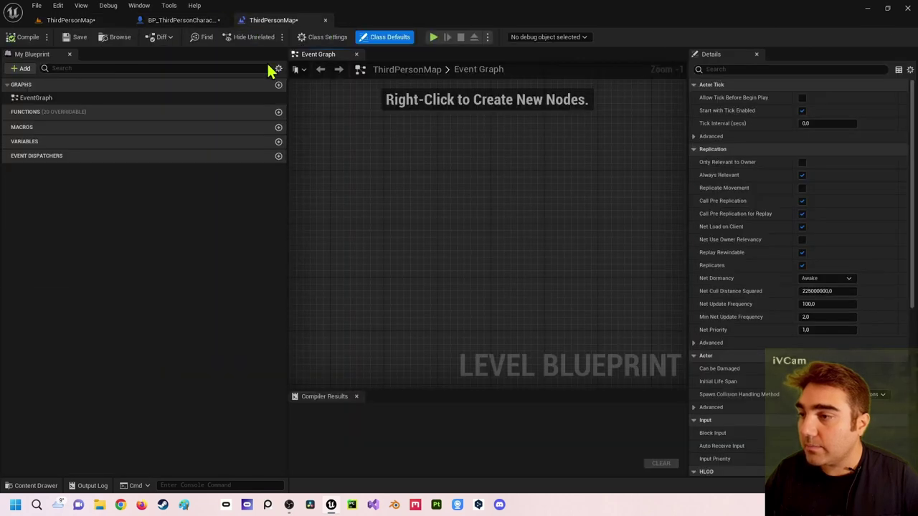
# Create a reference to BP_ThirdPersonCharacter in the Level Blueprint graph
pyautogui.rightClick(399, 187)
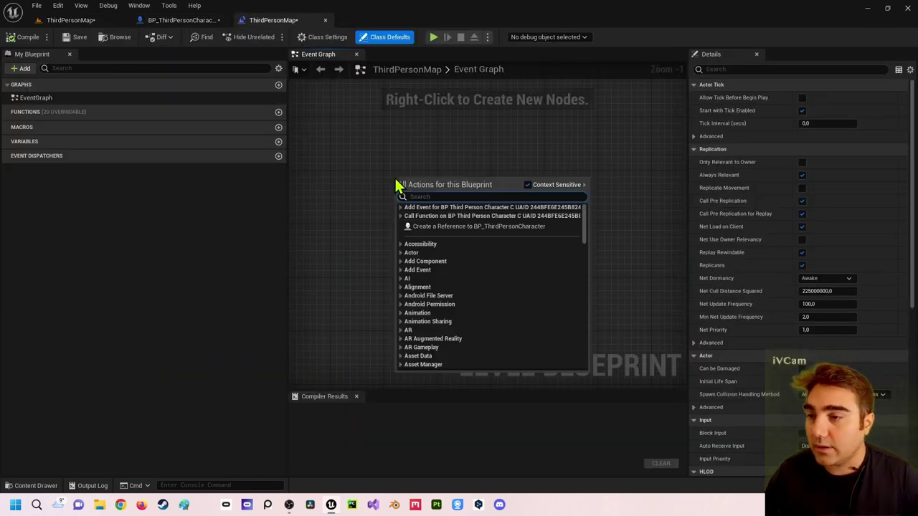
pyautogui.click(429, 227)
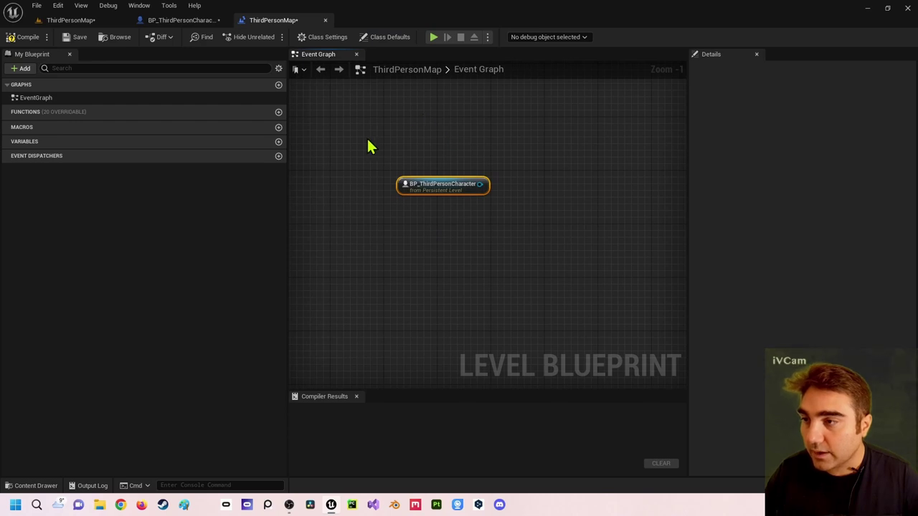
pyautogui.click(187, 20)
pyautogui.moveTo(258, 152); pyautogui.dragTo(361, 241)
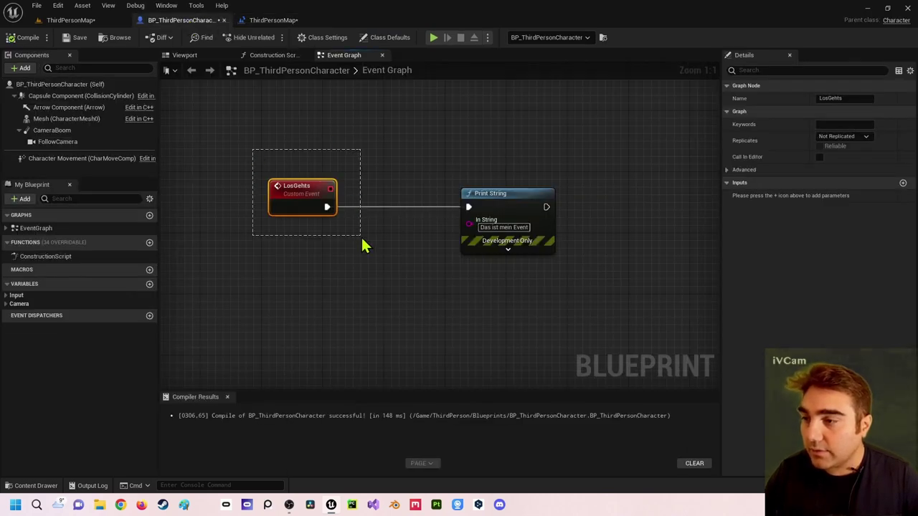
pyautogui.click(291, 23)
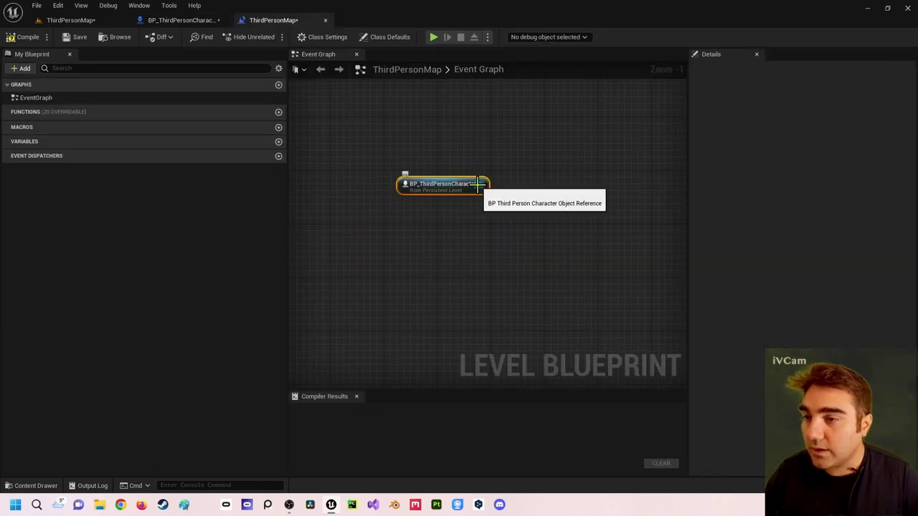
# Add a Los Gehts call targeting the character reference and place it nearby
pyautogui.moveTo(479, 184); pyautogui.dragTo(531, 140)
pyautogui.write('l')
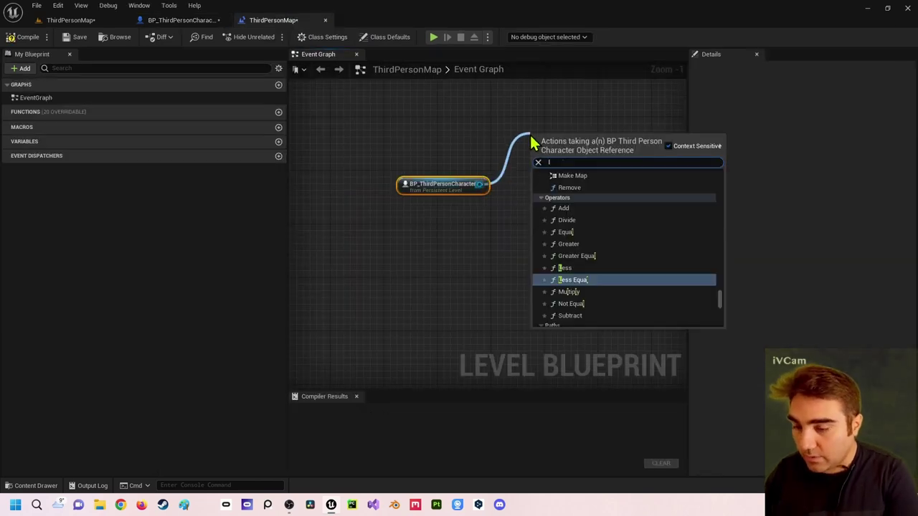
pyautogui.write('osgeh')
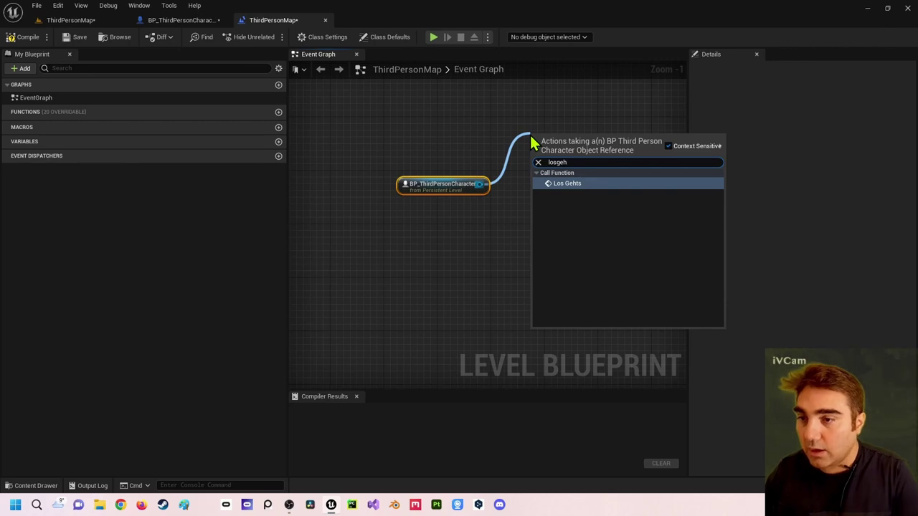
pyautogui.click(587, 187)
pyautogui.moveTo(582, 141); pyautogui.dragTo(555, 122)
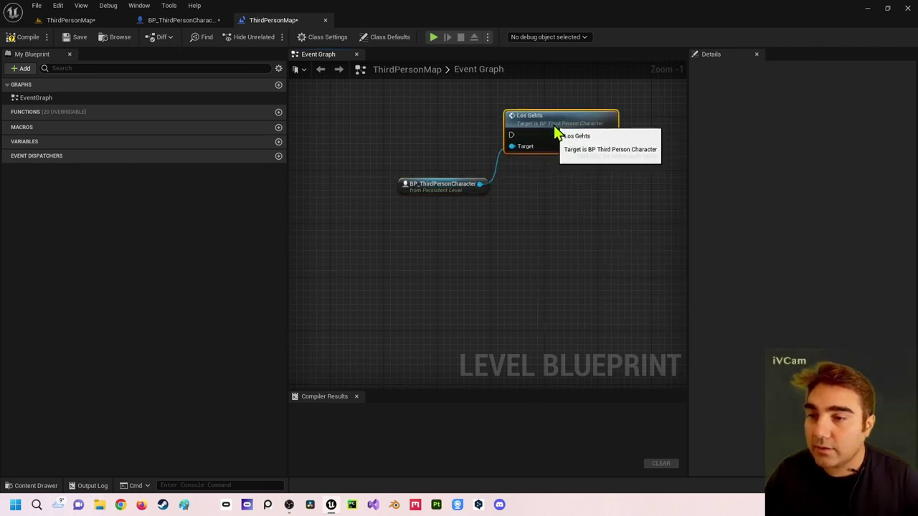
pyautogui.moveTo(430, 124); pyautogui.dragTo(474, 149, button='right')
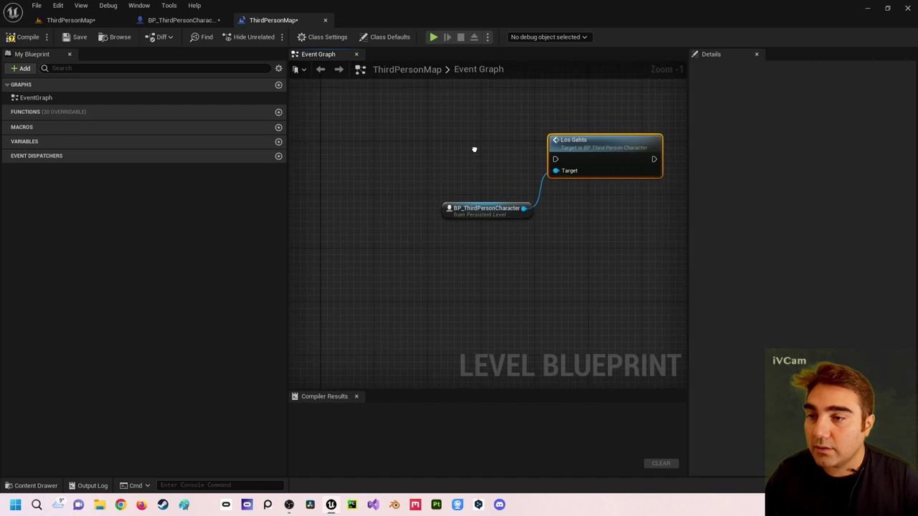
# Add a new Keyboard event node to the level graph
pyautogui.rightClick(413, 164)
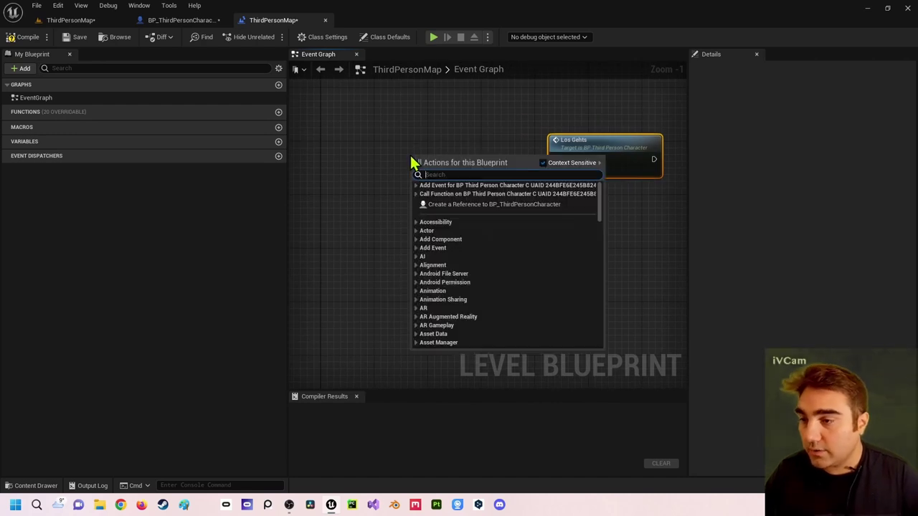
pyautogui.write('1 ke')
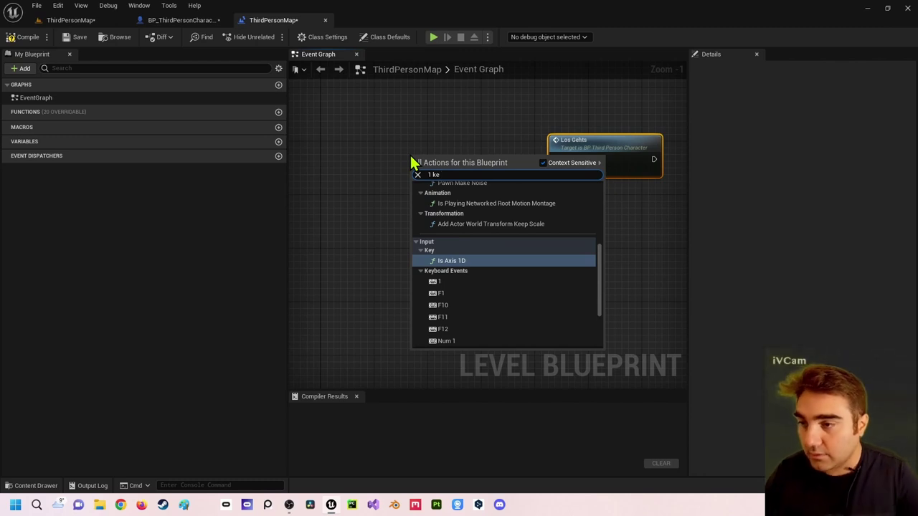
pyautogui.press('BackSpace')
pyautogui.press('BackSpace')
pyautogui.press('BackSpace')
pyautogui.press('BackSpace')
pyautogui.write('e k')
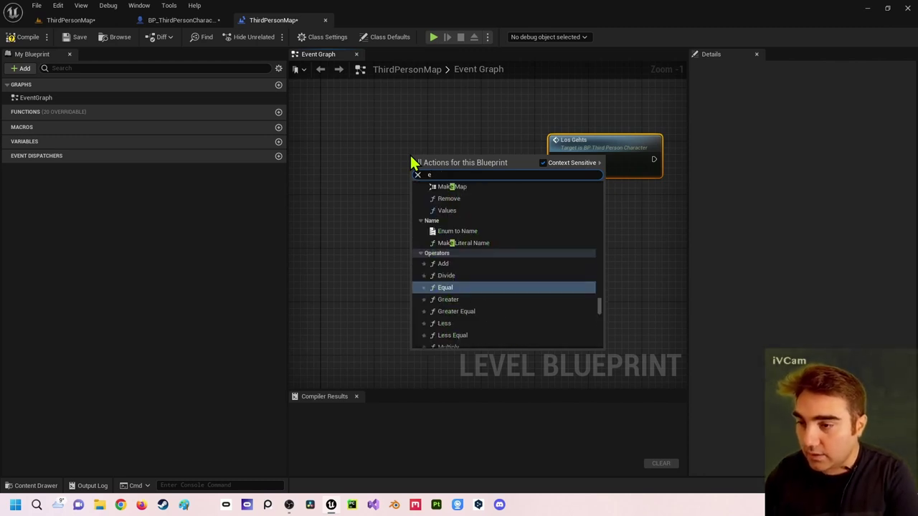
pyautogui.write('ey')
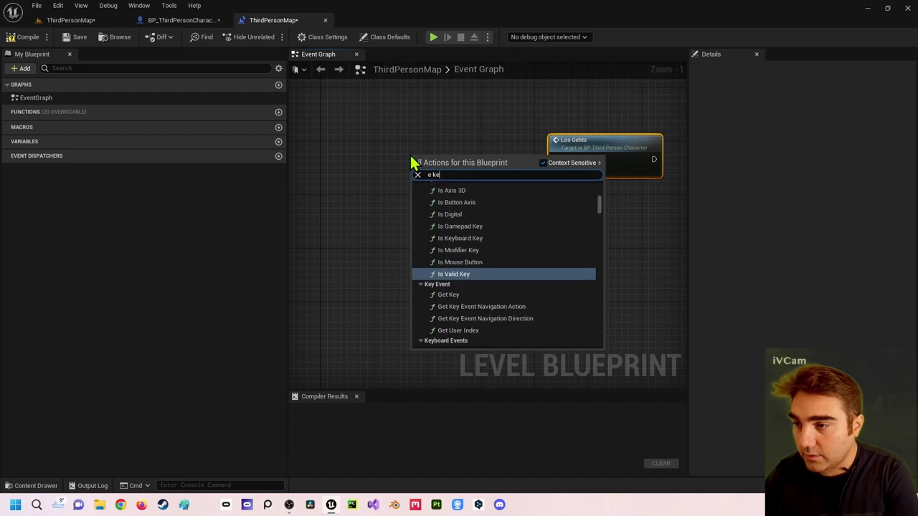
pyautogui.write('boa')
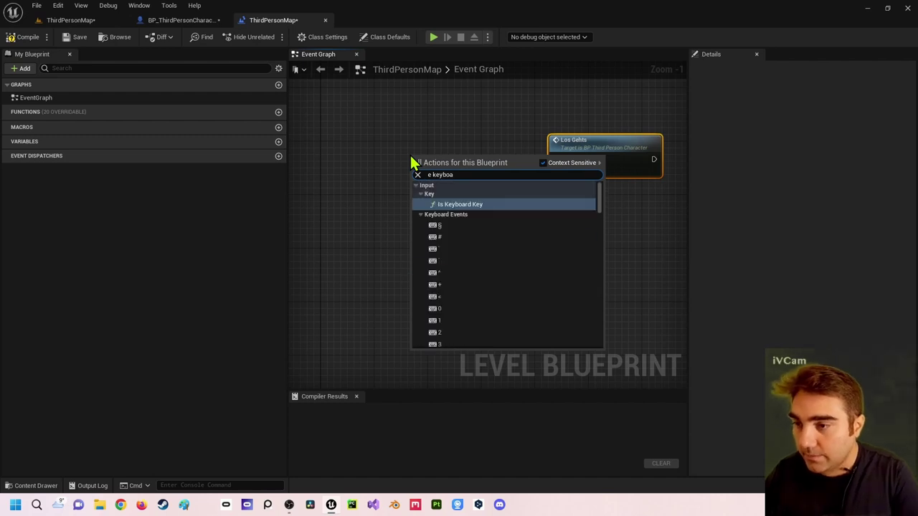
pyautogui.press('Down')
pyautogui.press('Down')
pyautogui.press('Down')
pyautogui.press('Down')
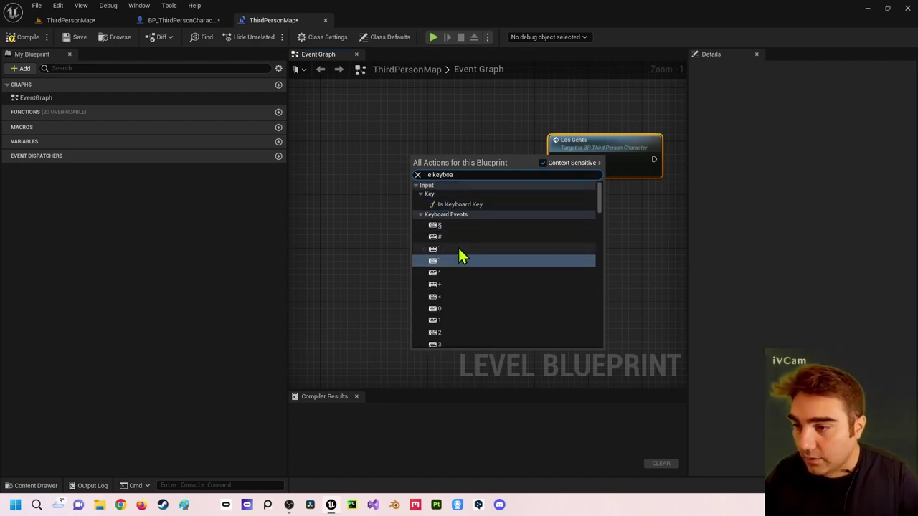
pyautogui.click(452, 262)
# Set the key event's Input Key to E and align it beside Los Gehts
pyautogui.click(426, 162)
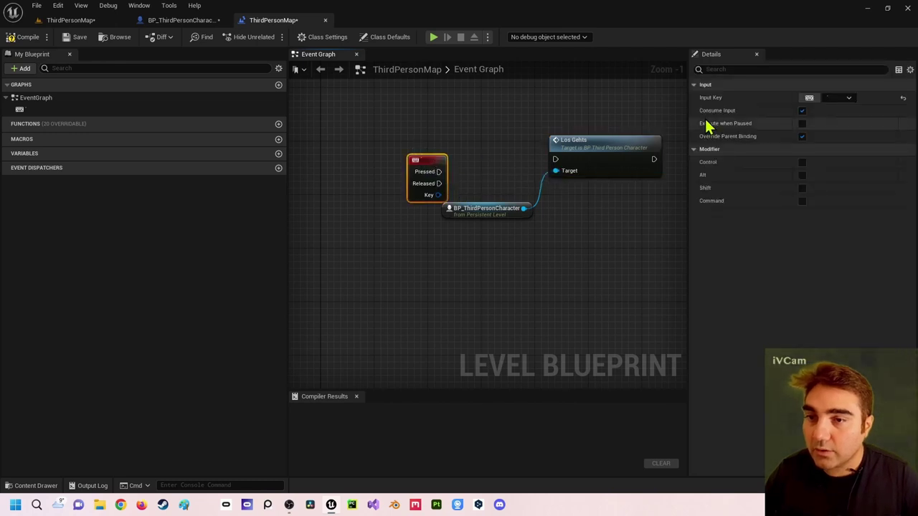
pyautogui.click(801, 111)
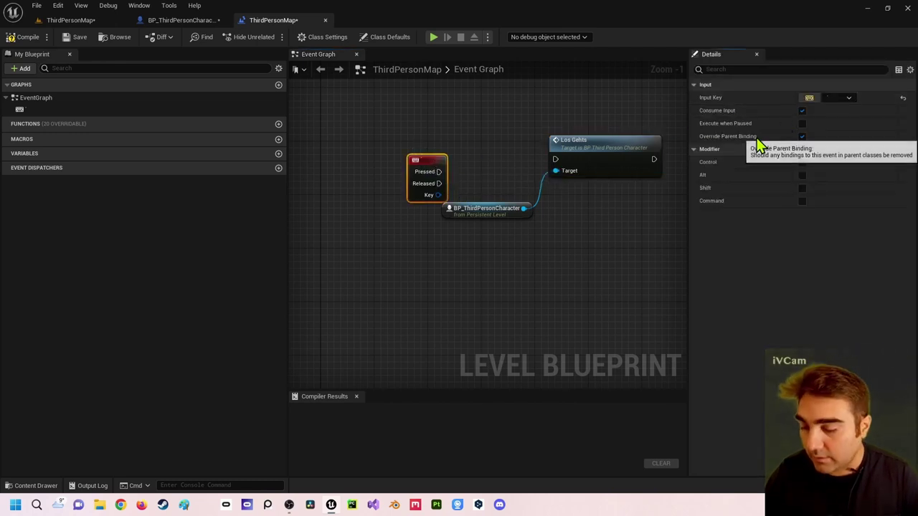
pyautogui.click(808, 98)
pyautogui.press('e')
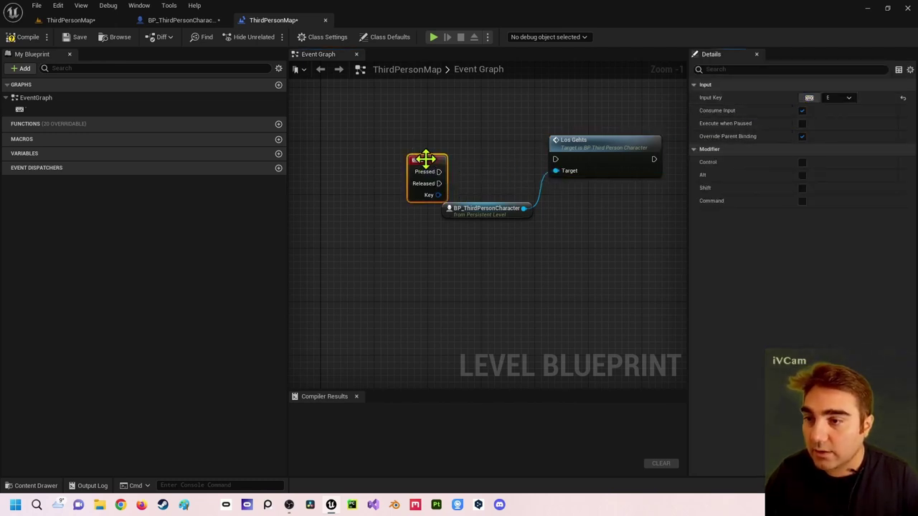
pyautogui.moveTo(423, 170)
pyautogui.mouseDown()
pyautogui.moveTo(430, 150)
pyautogui.moveTo(553, 159)
pyautogui.mouseUp()
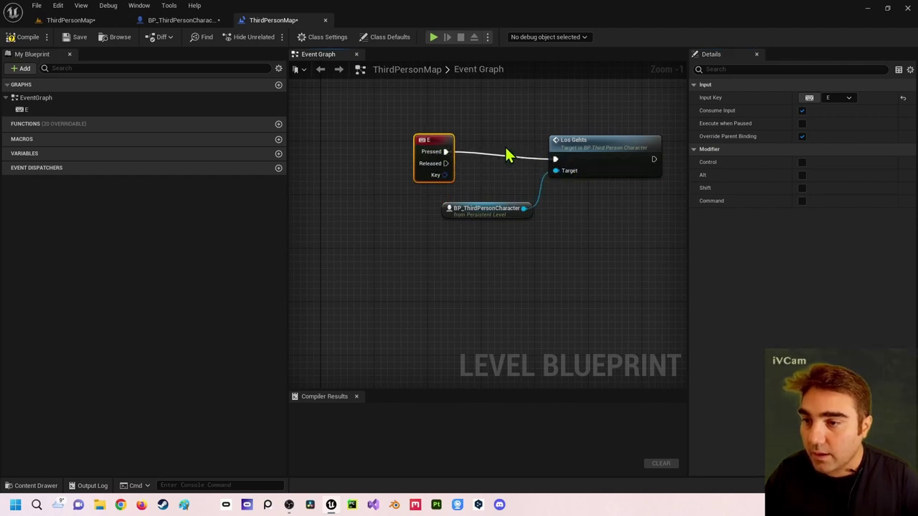
pyautogui.moveTo(424, 143); pyautogui.dragTo(424, 149)
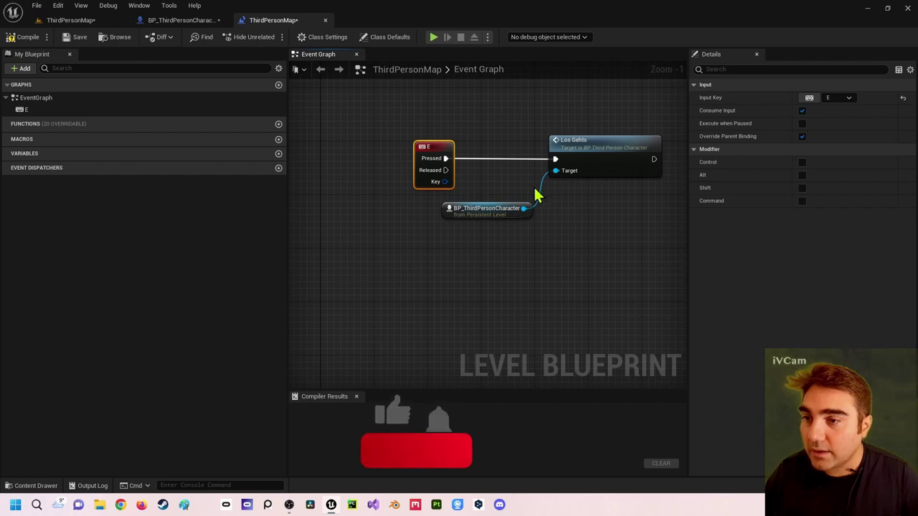
# Check the Los Gehts call, then select LosGehts in the character's Event Graph
pyautogui.click(495, 206)
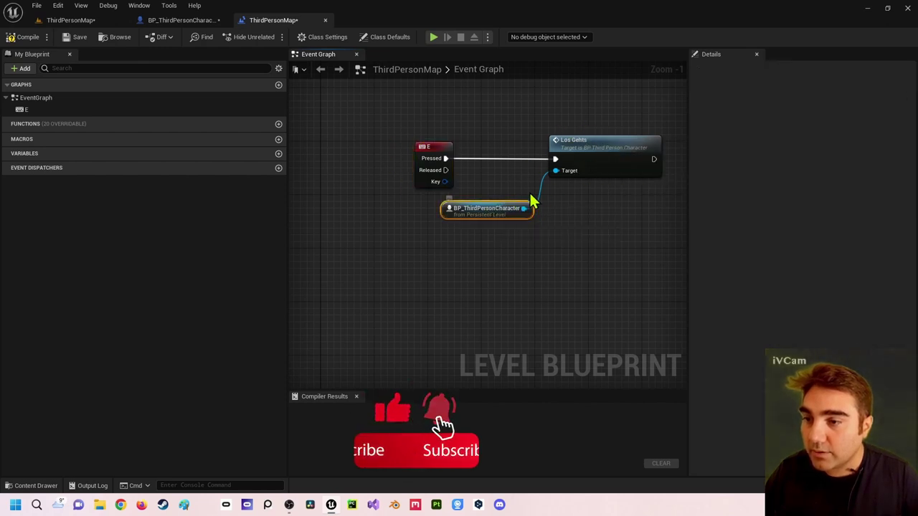
pyautogui.click(581, 153)
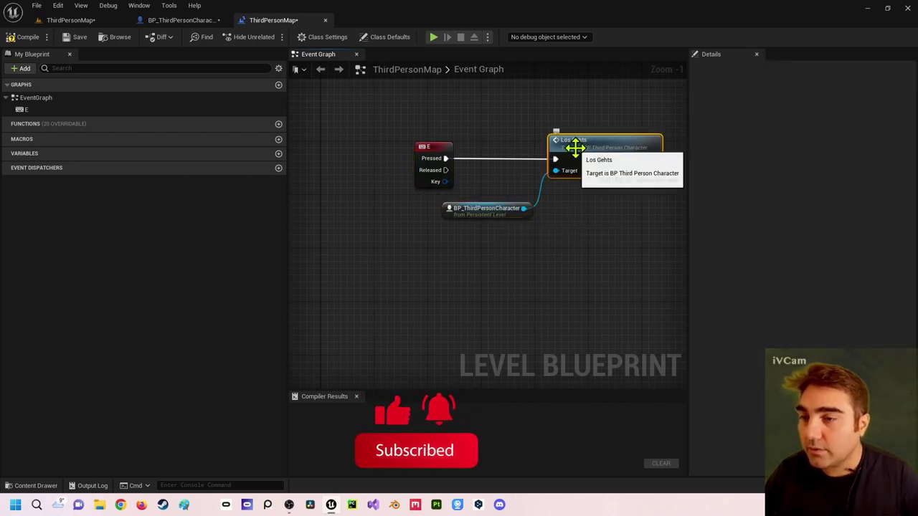
pyautogui.click(191, 24)
pyautogui.moveTo(254, 133); pyautogui.dragTo(378, 248)
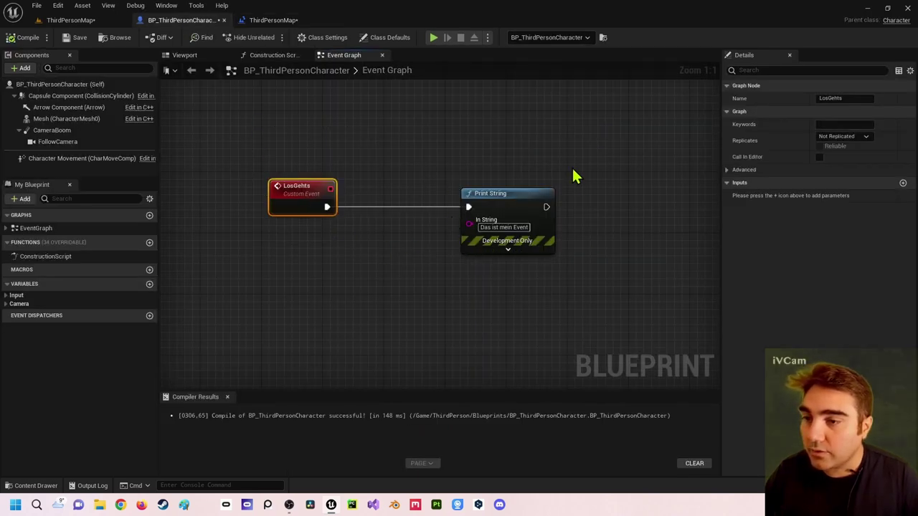
# Play ThirdPersonMap, press E to print 'Das ist mein Event', then stop with Esc
pyautogui.click(75, 27)
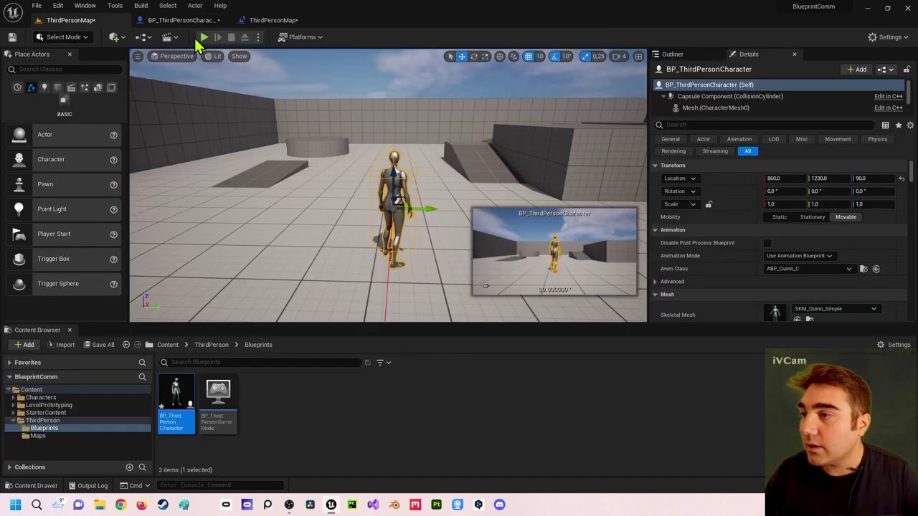
pyautogui.click(204, 37)
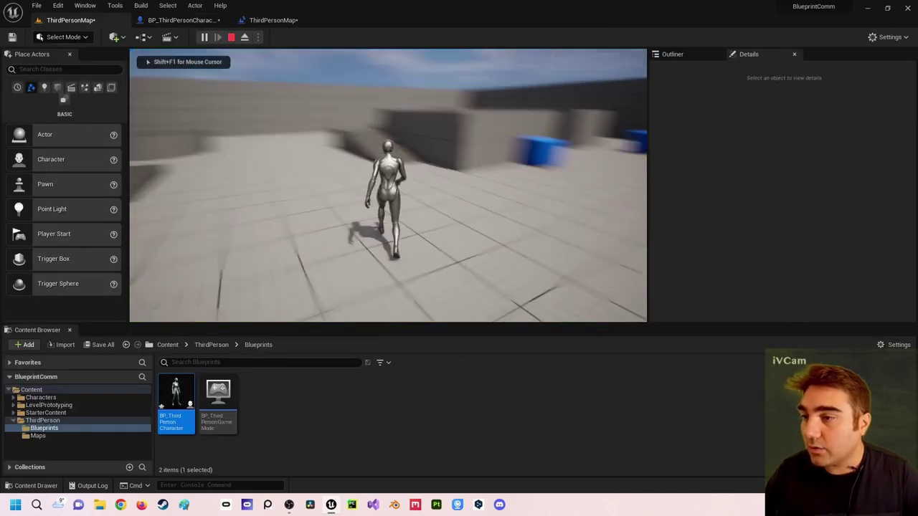
pyautogui.press('w')
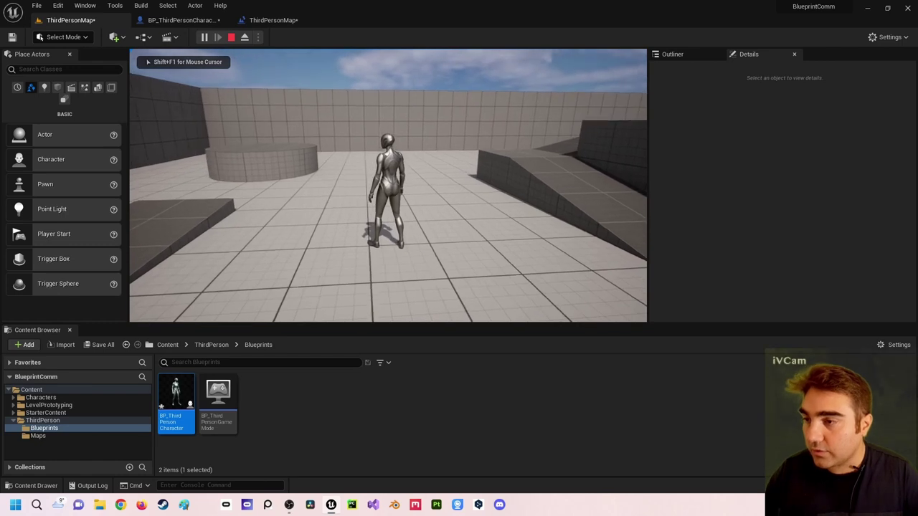
pyautogui.press('e')
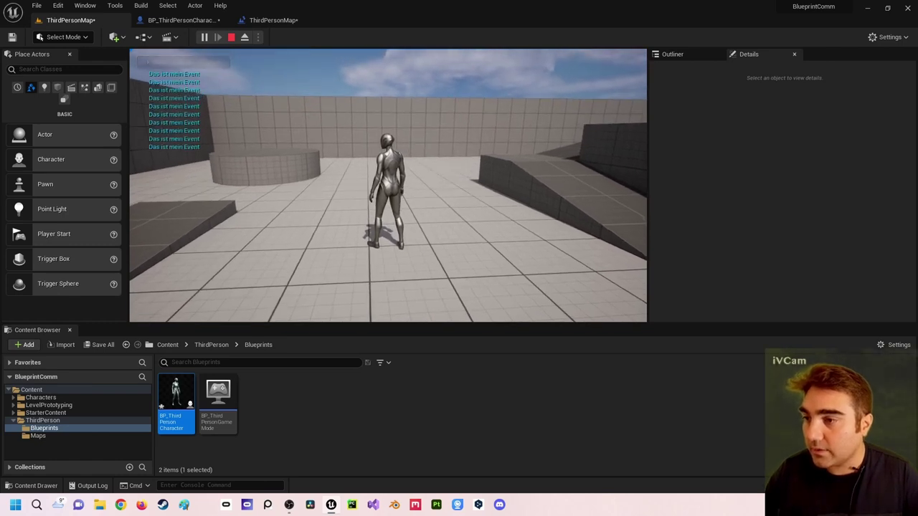
pyautogui.press('Escape')
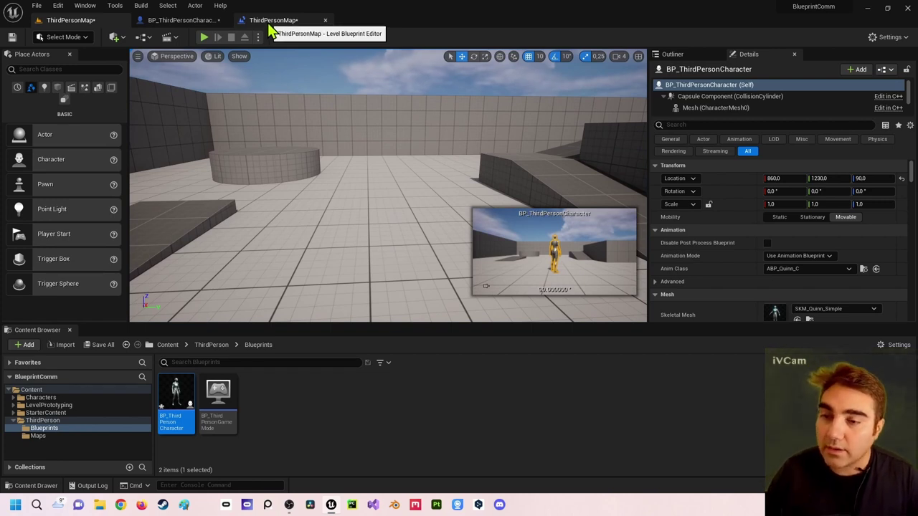
# Add a Cast To BP_ThirdPersonCharacter node below the existing level blueprint nodes
pyautogui.click(271, 25)
pyautogui.moveTo(479, 208); pyautogui.dragTo(456, 232, button='right')
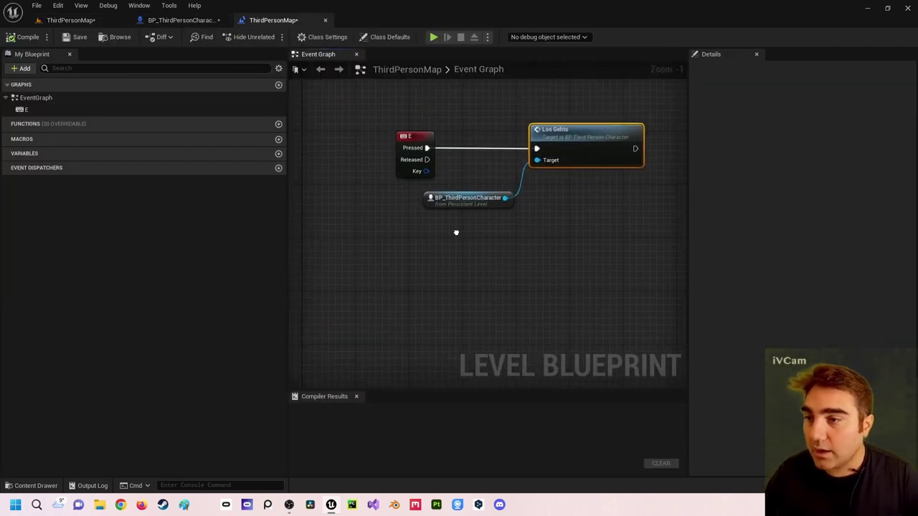
pyautogui.scroll(-1, 473, 232)
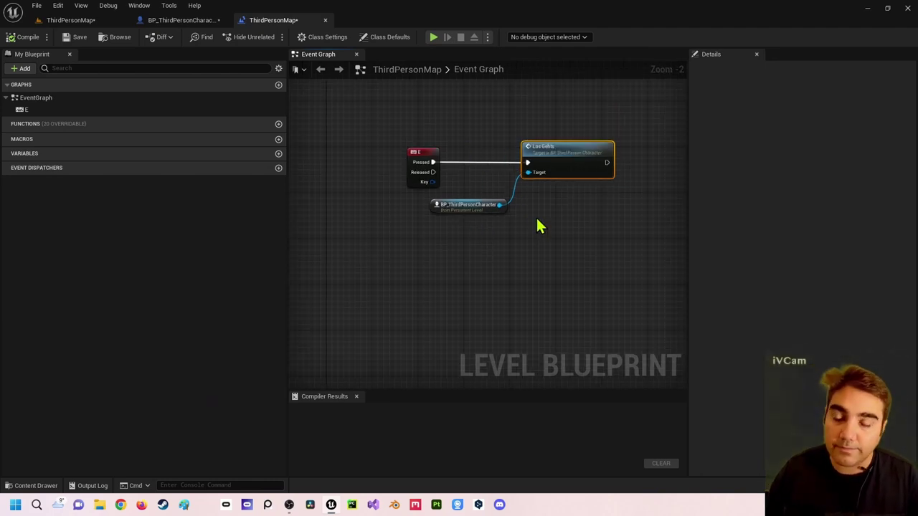
pyautogui.moveTo(487, 242); pyautogui.dragTo(461, 229, button='right')
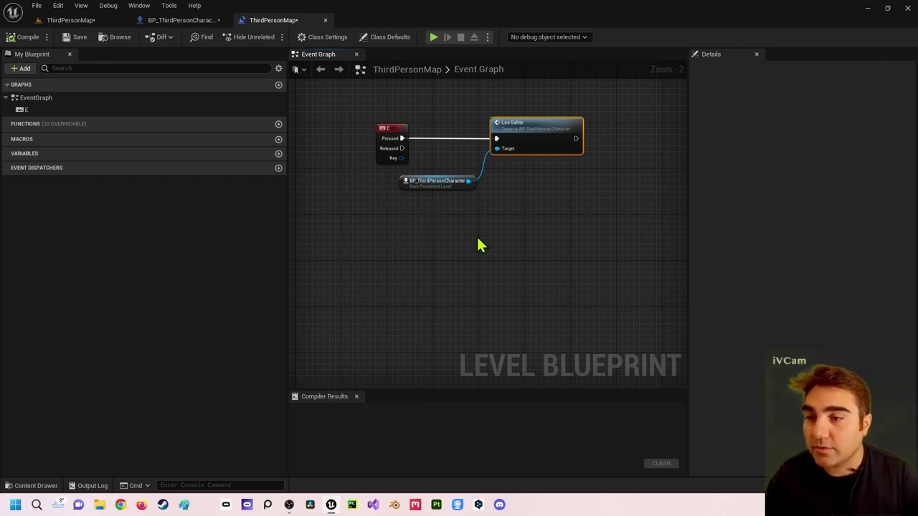
pyautogui.moveTo(480, 245); pyautogui.dragTo(459, 241, button='right')
pyautogui.rightClick(444, 255)
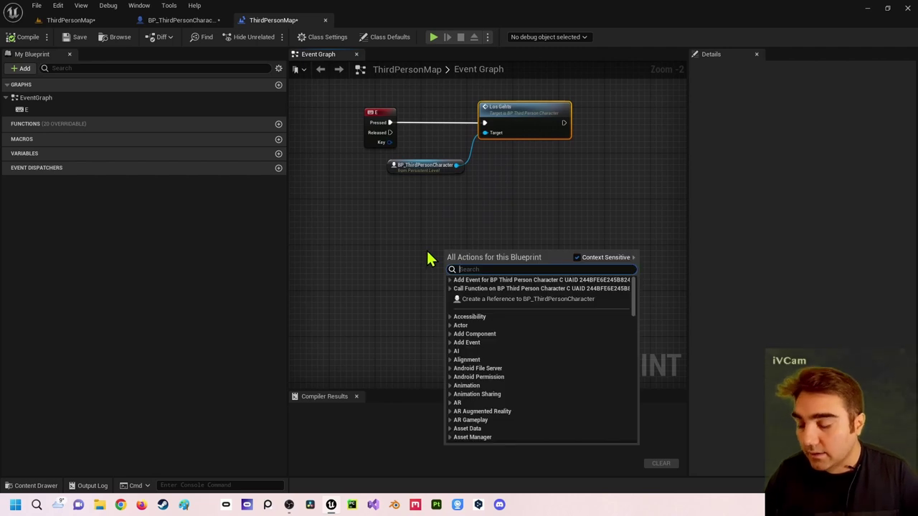
pyautogui.write('cast')
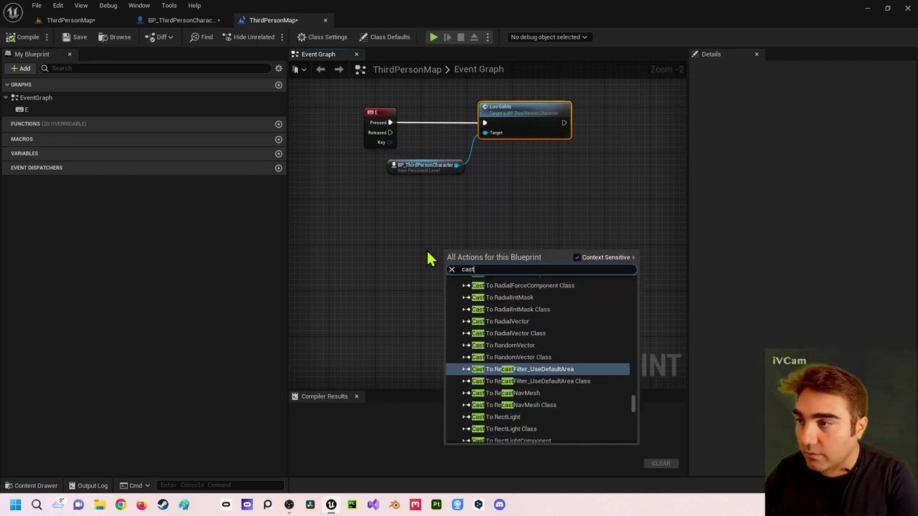
pyautogui.write('tothi')
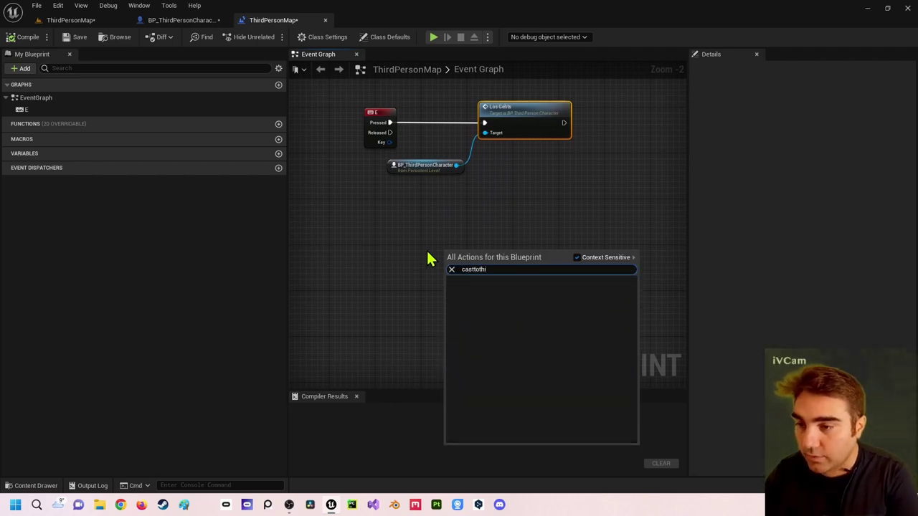
pyautogui.press('BackSpace')
pyautogui.press('BackSpace')
pyautogui.press('BackSpace')
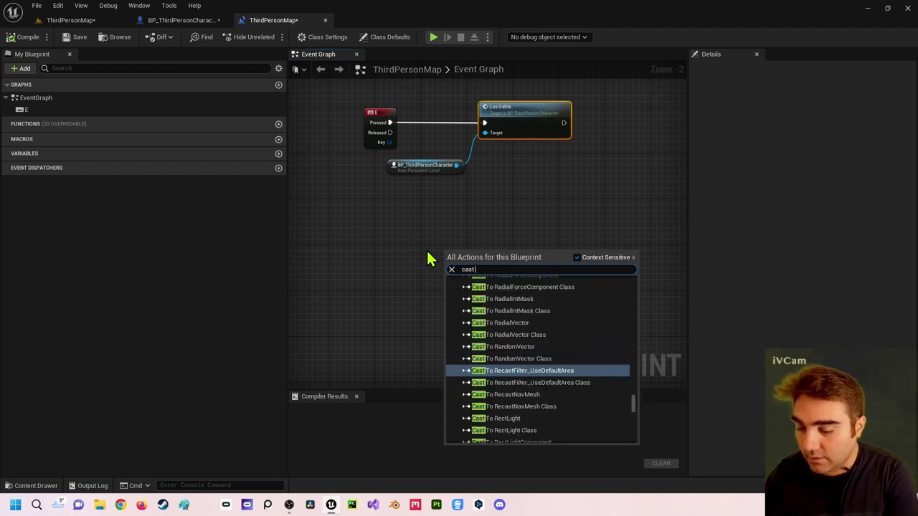
pyautogui.write(' to thi')
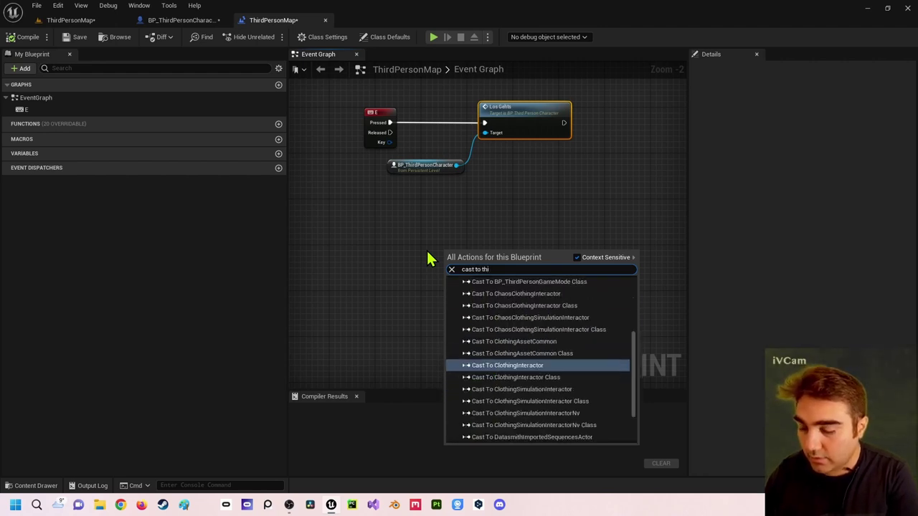
pyautogui.write('r')
pyautogui.press('Up')
pyautogui.press('Up')
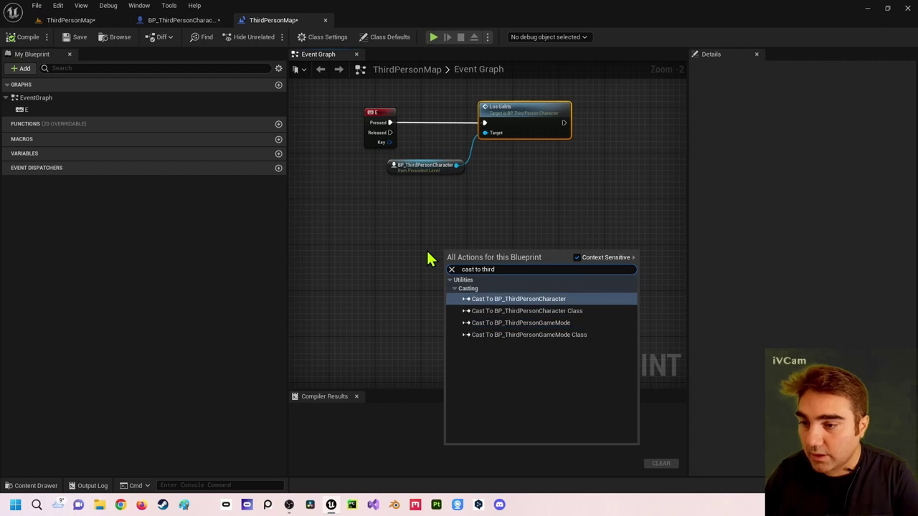
pyautogui.press('Return')
# Feed the cast's Object input from a Get Player Character node placed to its left
pyautogui.moveTo(469, 258)
pyautogui.mouseDown()
pyautogui.moveTo(493, 229)
pyautogui.moveTo(429, 295)
pyautogui.mouseUp()
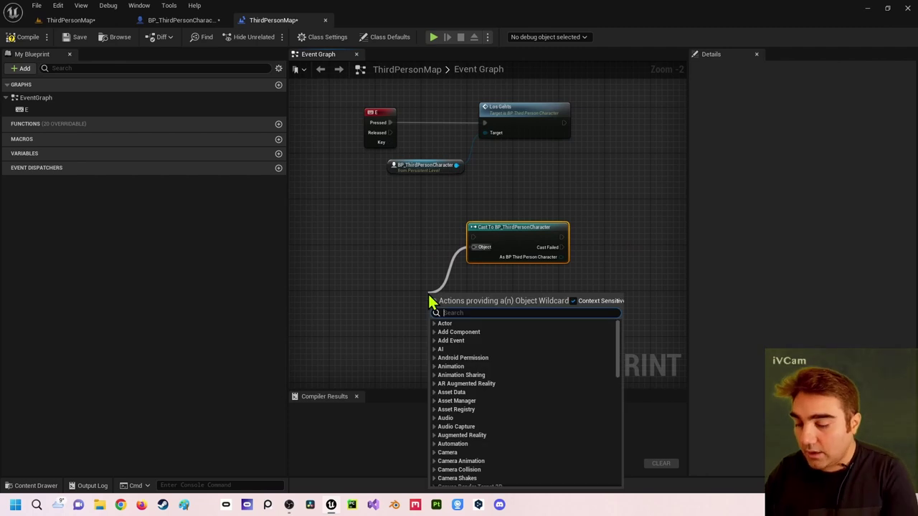
pyautogui.write('getpl')
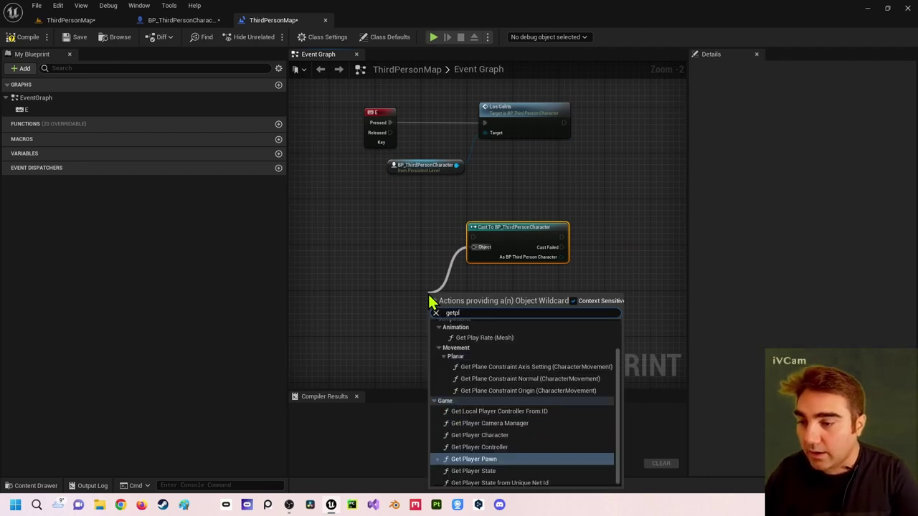
pyautogui.press('Up')
pyautogui.press('Return')
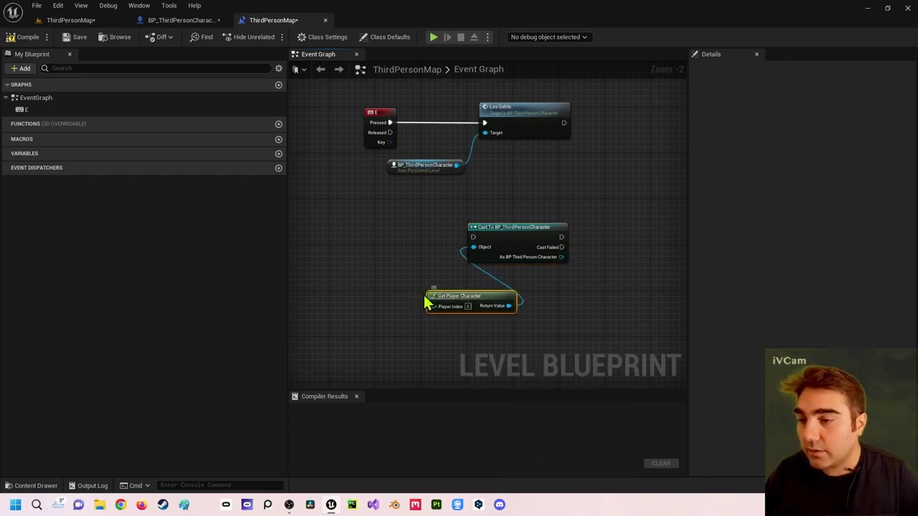
pyautogui.moveTo(454, 301); pyautogui.dragTo(385, 290)
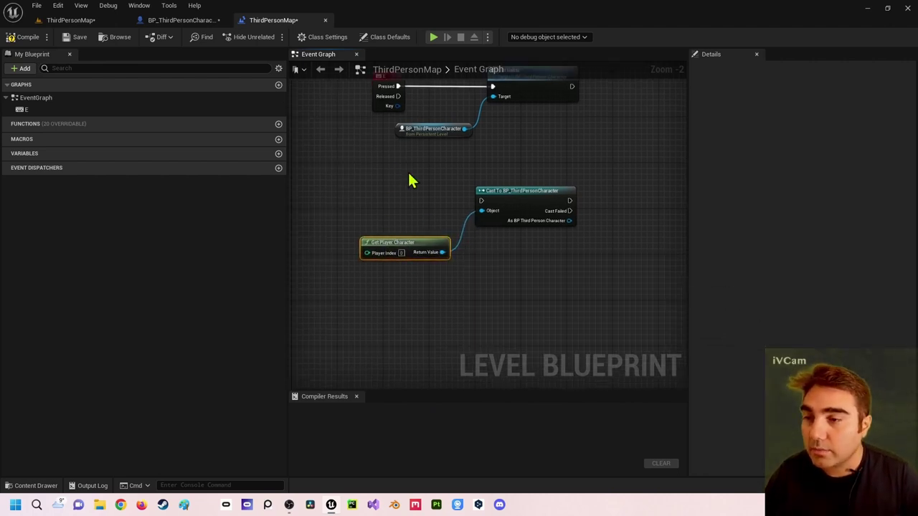
# Wire the E key's Pressed output into the cast's execution input
pyautogui.moveTo(400, 220); pyautogui.dragTo(437, 204, button='right')
pyautogui.moveTo(428, 107); pyautogui.dragTo(512, 222)
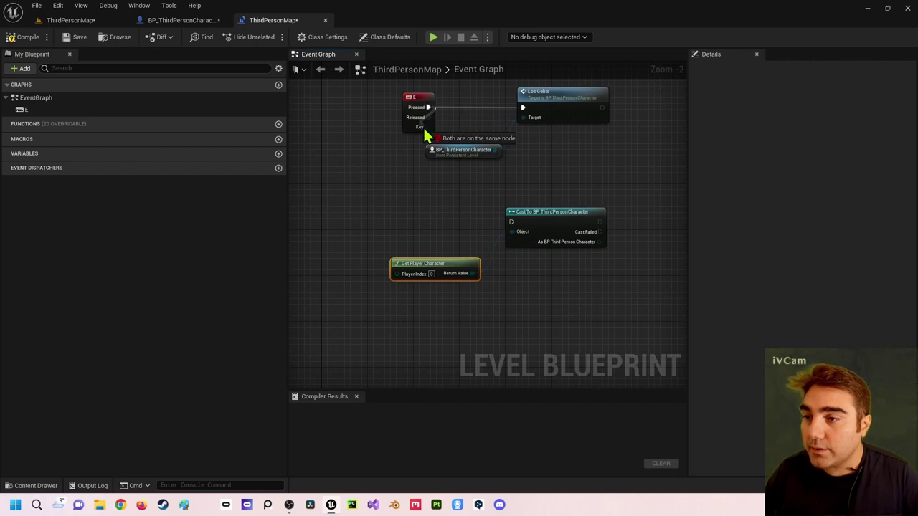
pyautogui.moveTo(464, 241); pyautogui.dragTo(375, 178, button='right')
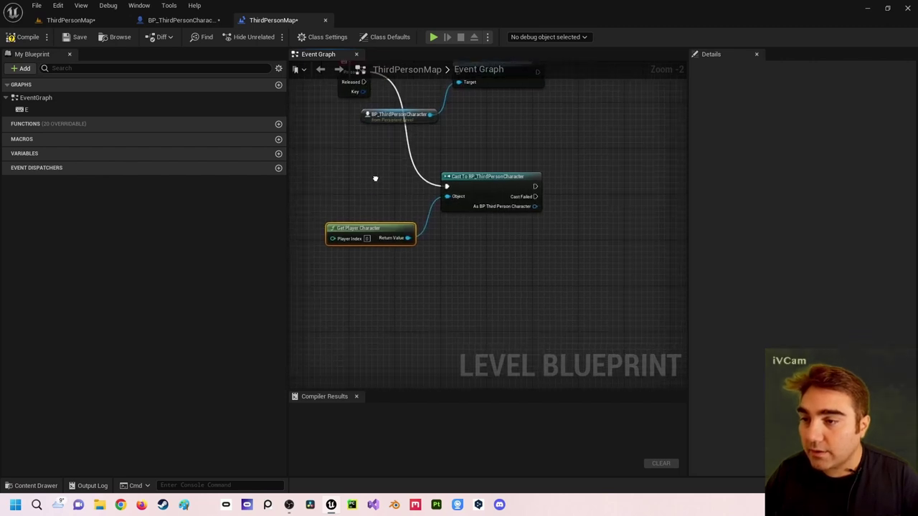
pyautogui.moveTo(513, 162); pyautogui.dragTo(451, 223, button='right')
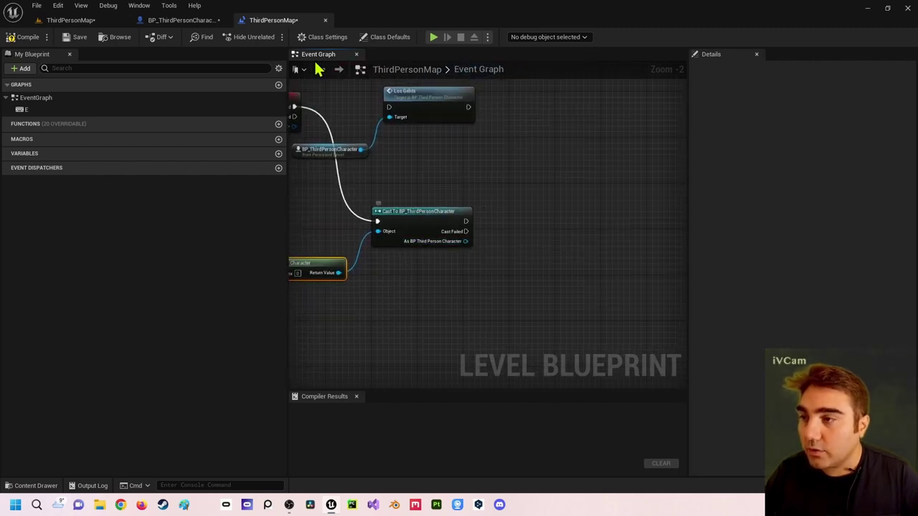
# Call Los Gehts on the cast's As BP Third Person Character output, then compile
pyautogui.click(197, 22)
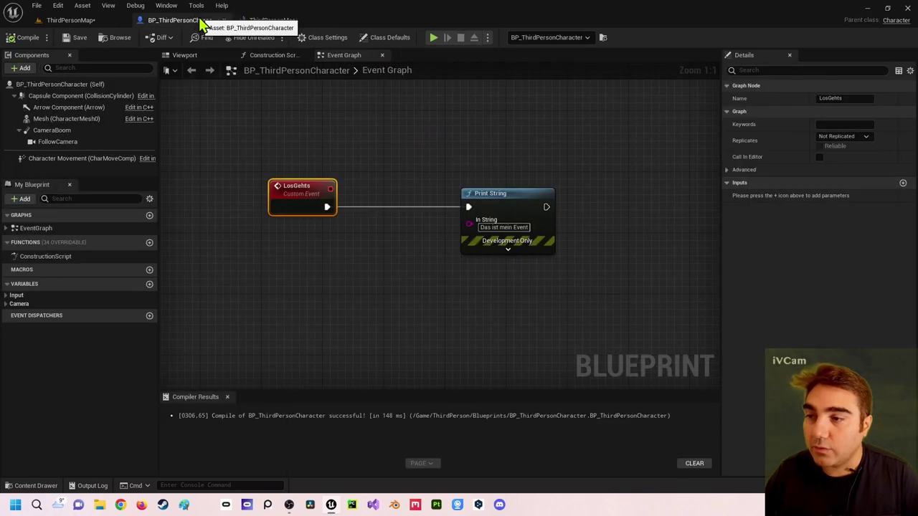
pyautogui.click(255, 20)
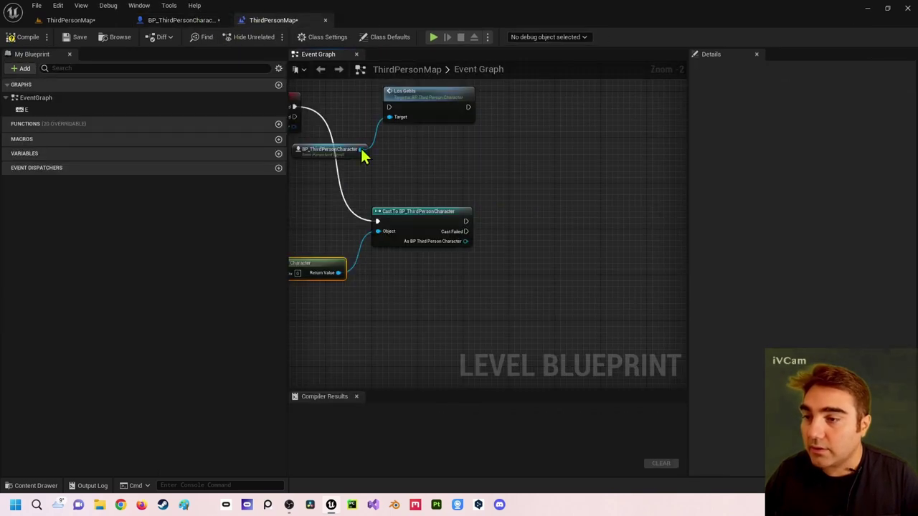
pyautogui.moveTo(466, 243); pyautogui.dragTo(500, 263)
pyautogui.write('losg')
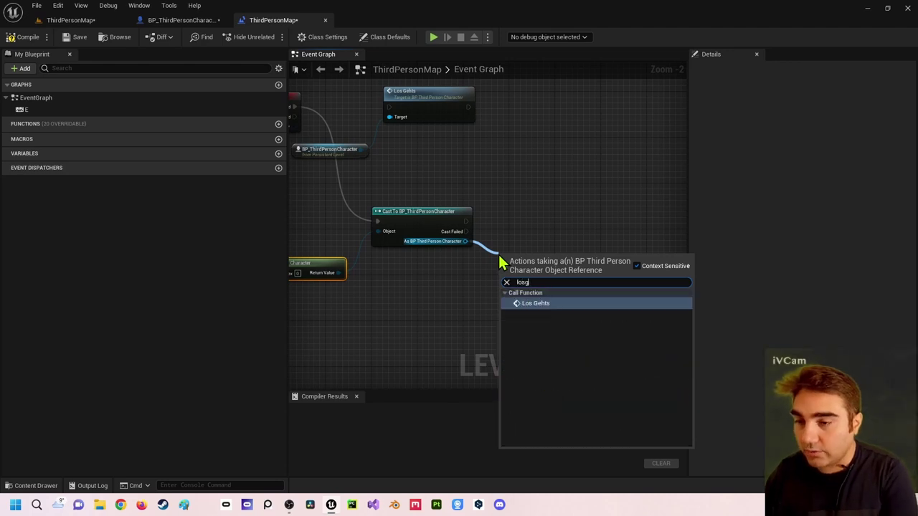
pyautogui.click(545, 304)
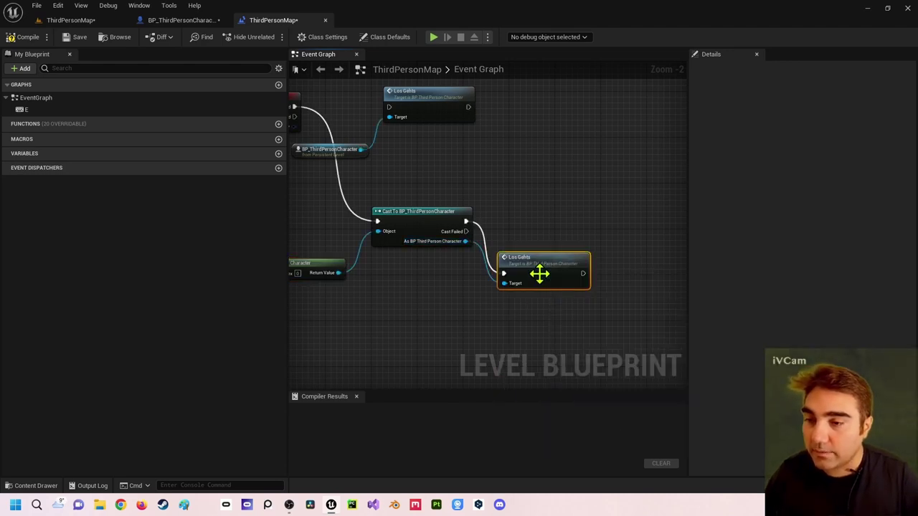
pyautogui.moveTo(539, 274); pyautogui.dragTo(544, 215)
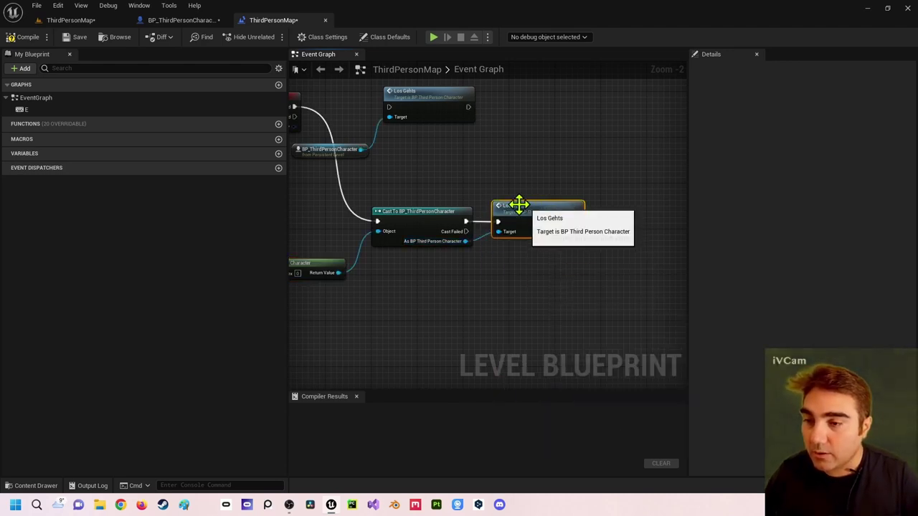
pyautogui.click(24, 37)
# Play the level, press E to print 'Das ist mein Event', then stop playing
pyautogui.click(64, 20)
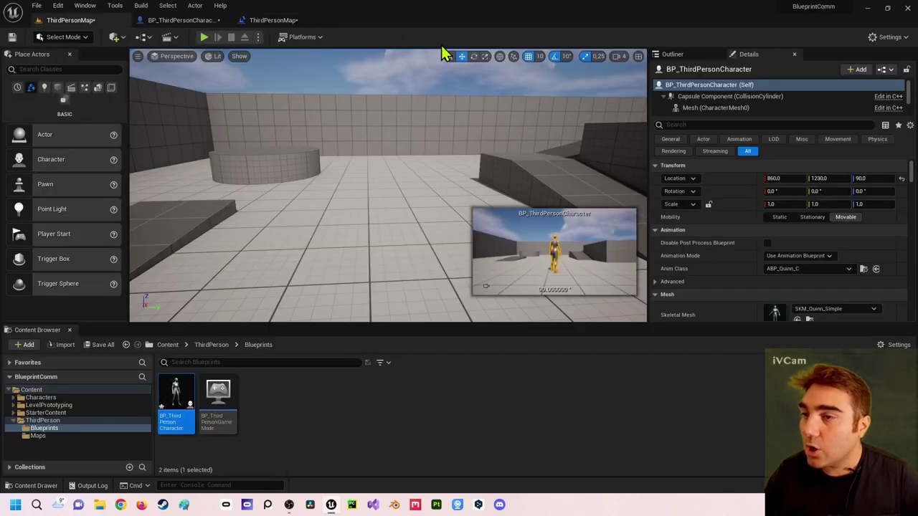
pyautogui.click(203, 37)
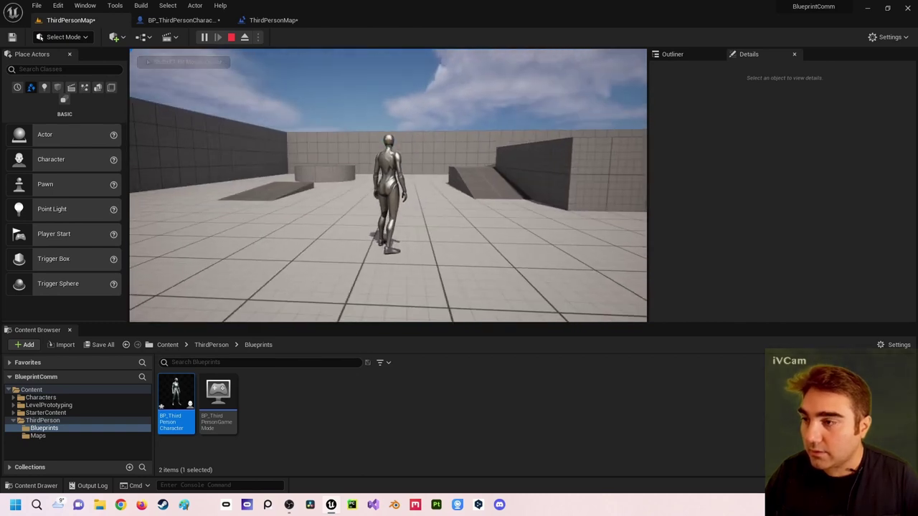
pyautogui.press('e')
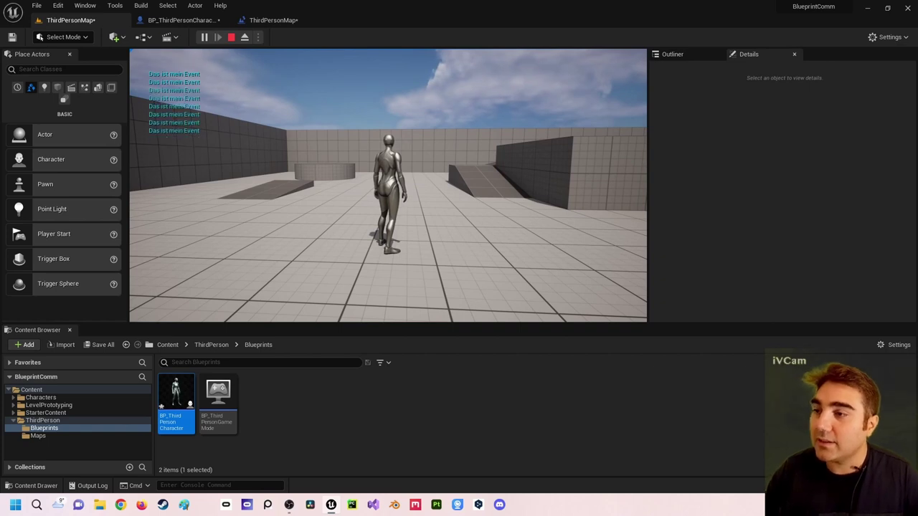
pyautogui.press('Escape')
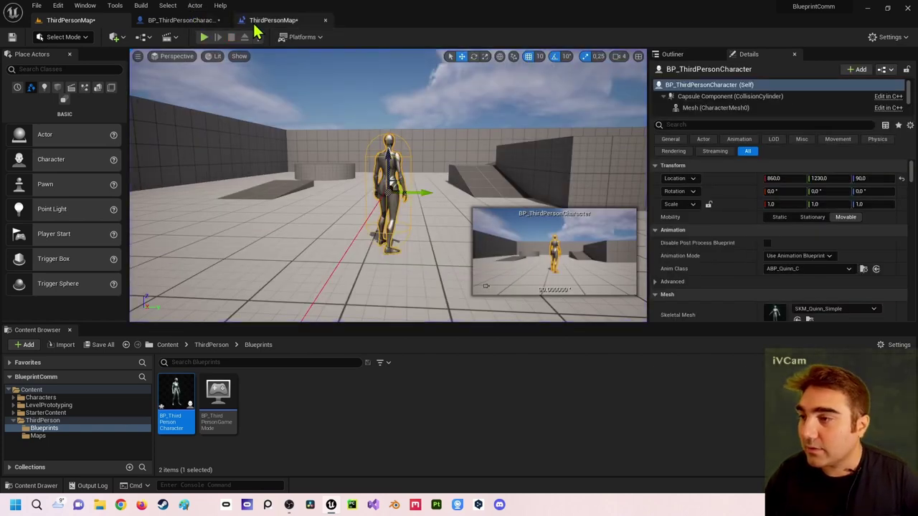
pyautogui.click(269, 20)
# Create a new level blueprint variable named Referenz
pyautogui.moveTo(323, 111); pyautogui.dragTo(432, 104, button='right')
pyautogui.scroll(-1, 502, 178)
pyautogui.scroll(-1, 502, 179)
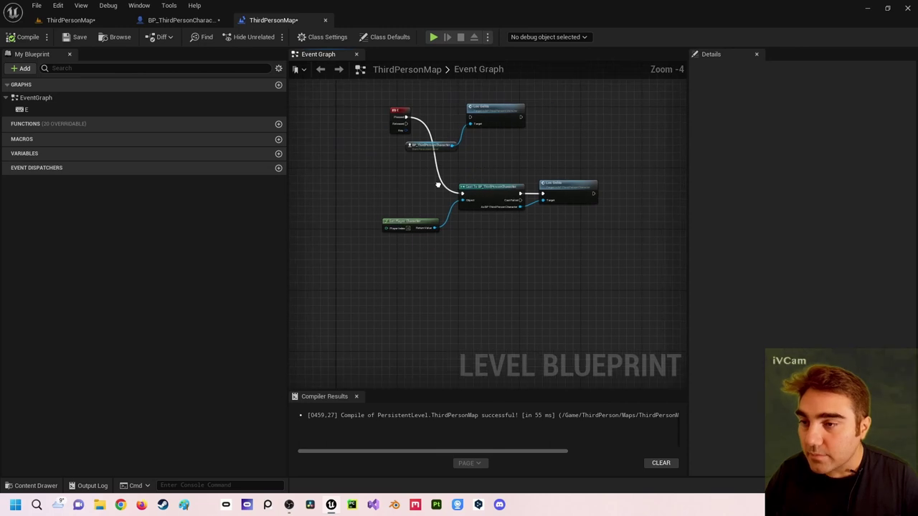
pyautogui.scroll(1, 454, 205)
pyautogui.scroll(1, 455, 199)
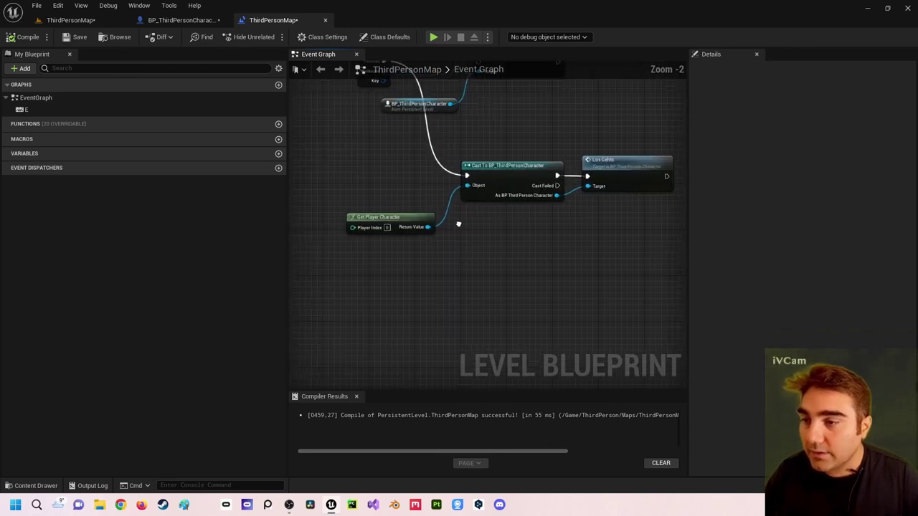
pyautogui.moveTo(409, 258); pyautogui.dragTo(403, 249, button='right')
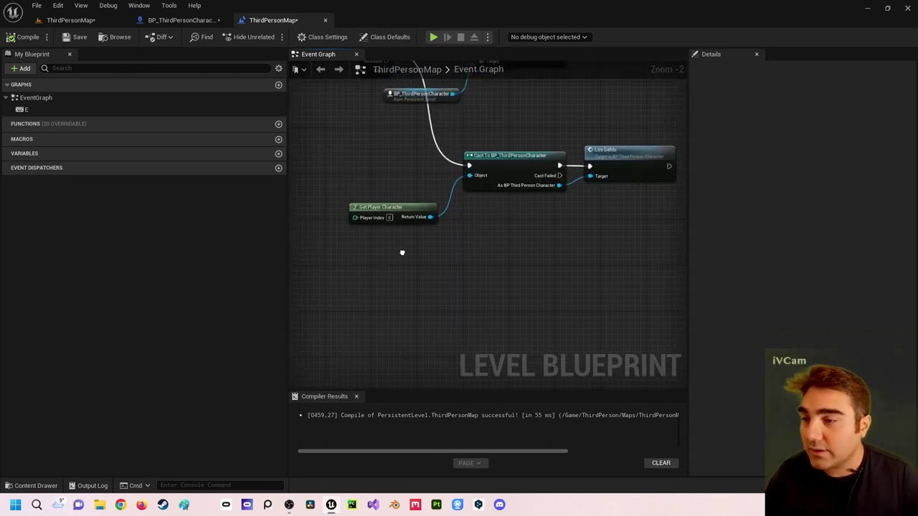
pyautogui.click(278, 153)
pyautogui.write('Referen')
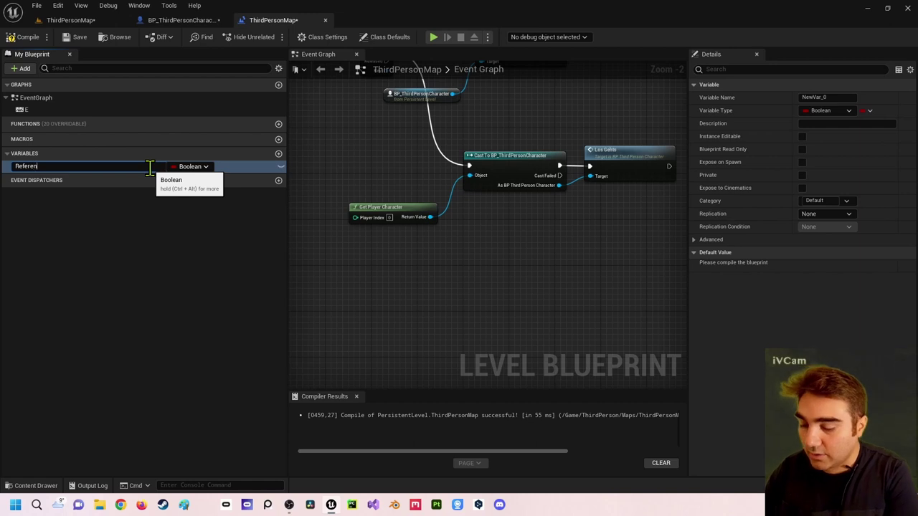
pyautogui.press('Return')
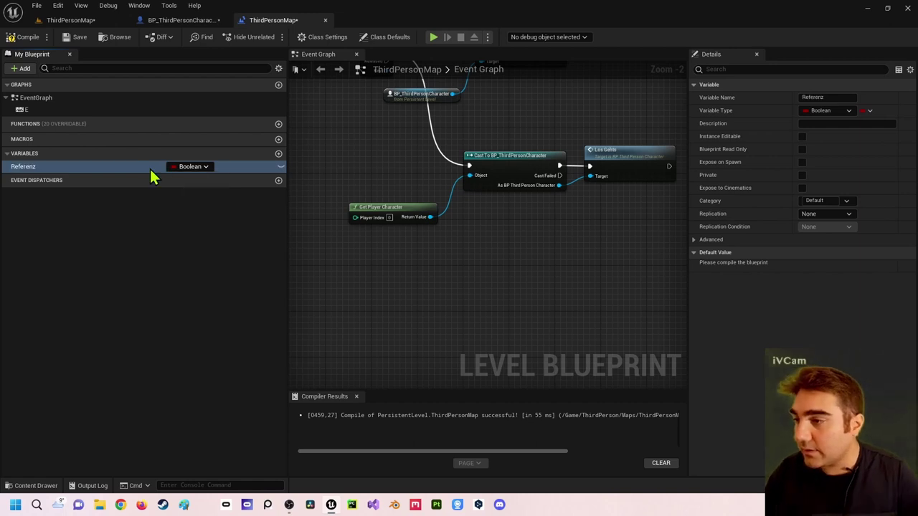
pyautogui.click(115, 153)
pyautogui.click(9, 153)
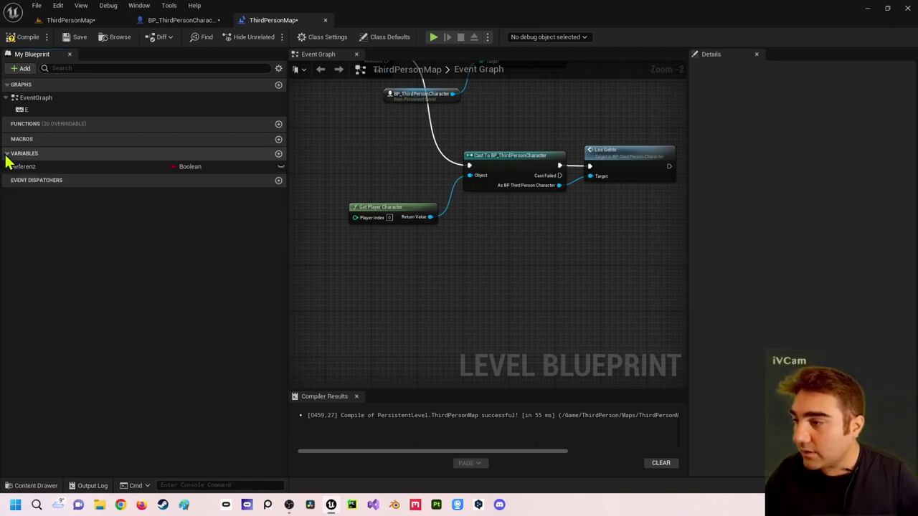
# Set Referenz's type to a BP Third Person Character object reference
pyautogui.click(190, 166)
pyautogui.write('th')
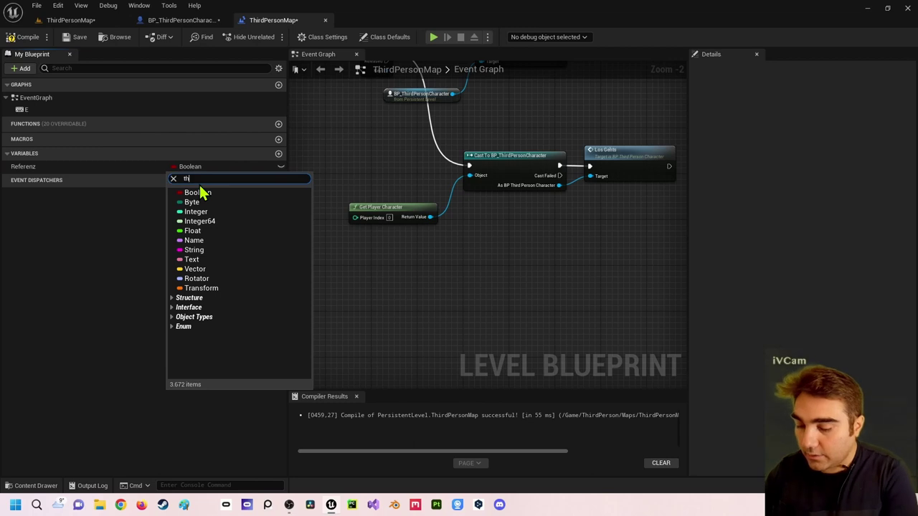
pyautogui.write('idpe')
pyautogui.press('BackSpace')
pyautogui.press('BackSpace')
pyautogui.press('BackSpace')
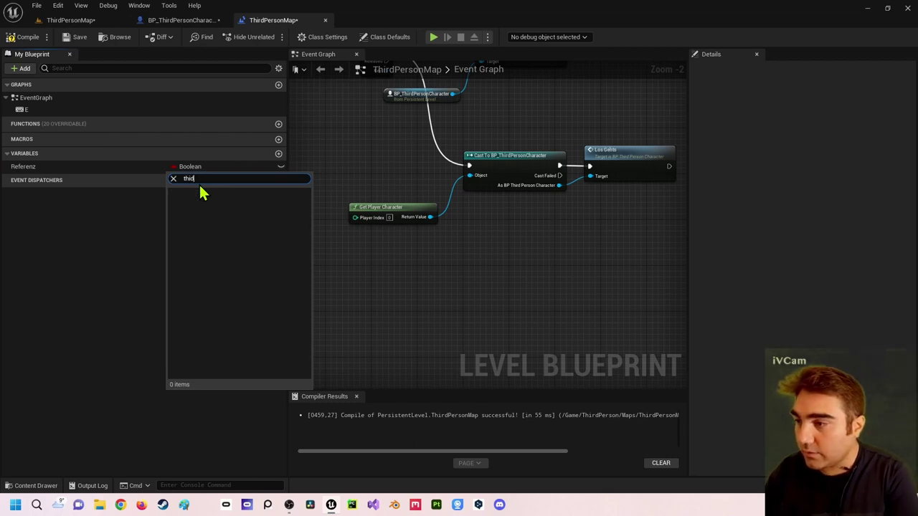
pyautogui.write('rd')
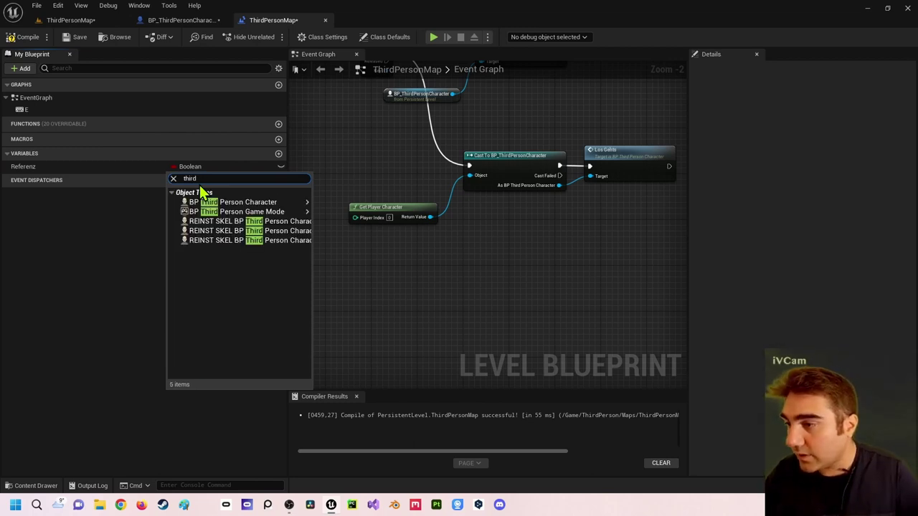
pyautogui.moveTo(237, 201)
pyautogui.click(324, 203)
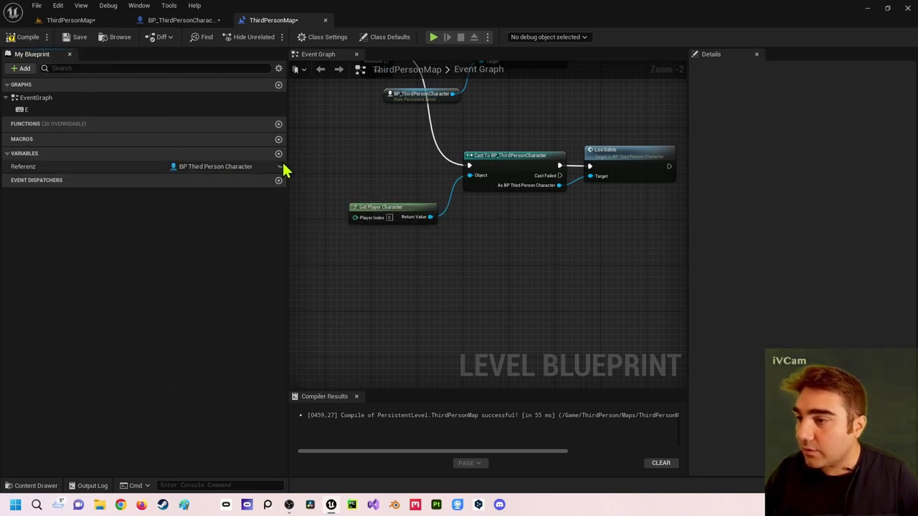
# Compile and check Referenz's default value, leaving it as None
pyautogui.click(32, 39)
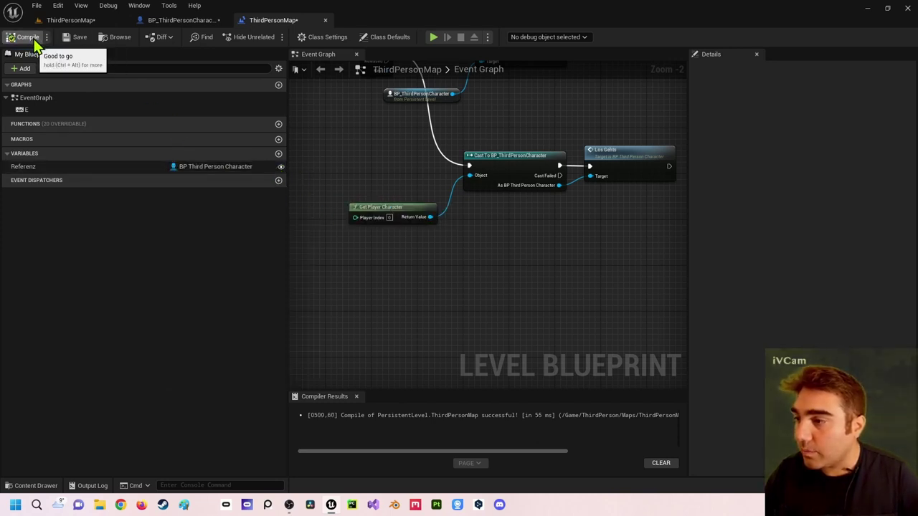
pyautogui.click(72, 167)
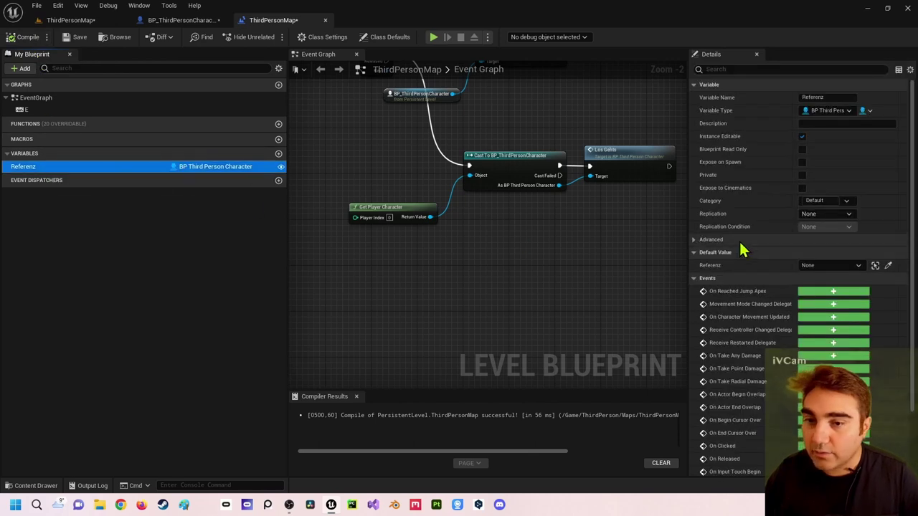
pyautogui.click(835, 268)
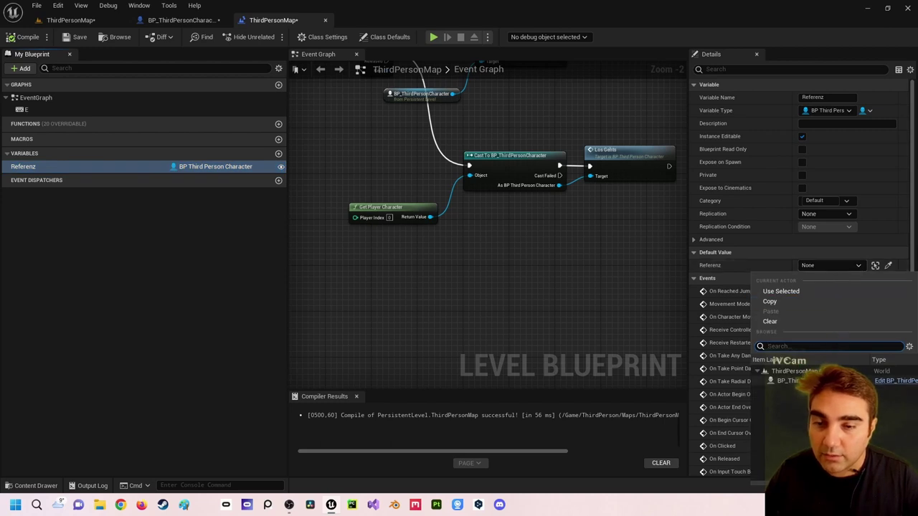
pyautogui.press('Escape')
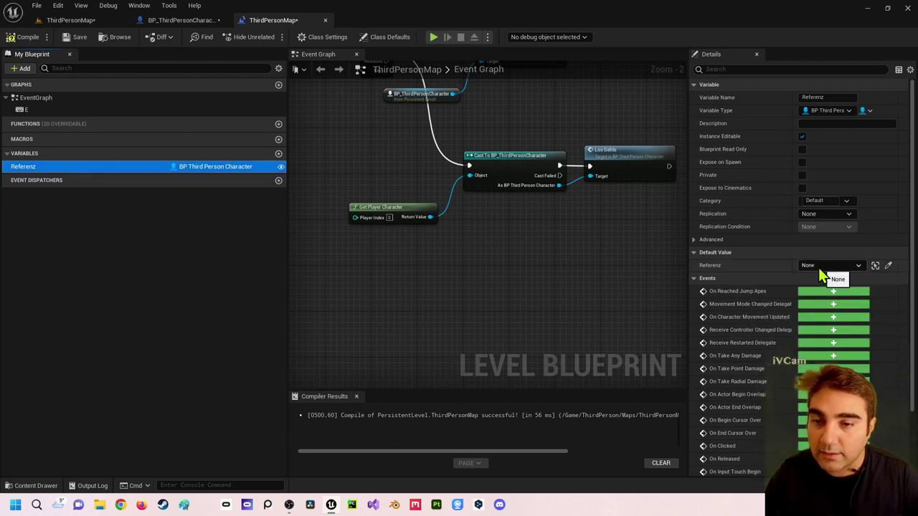
# Place a Referenz getter node in the graph below the E key nodes
pyautogui.moveTo(545, 219); pyautogui.dragTo(598, 319, button='right')
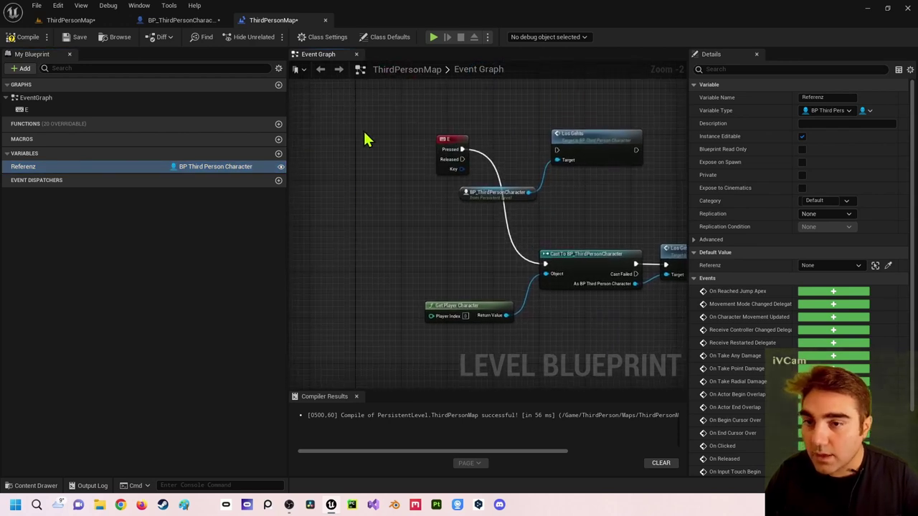
pyautogui.moveTo(364, 139); pyautogui.dragTo(333, 120, button='right')
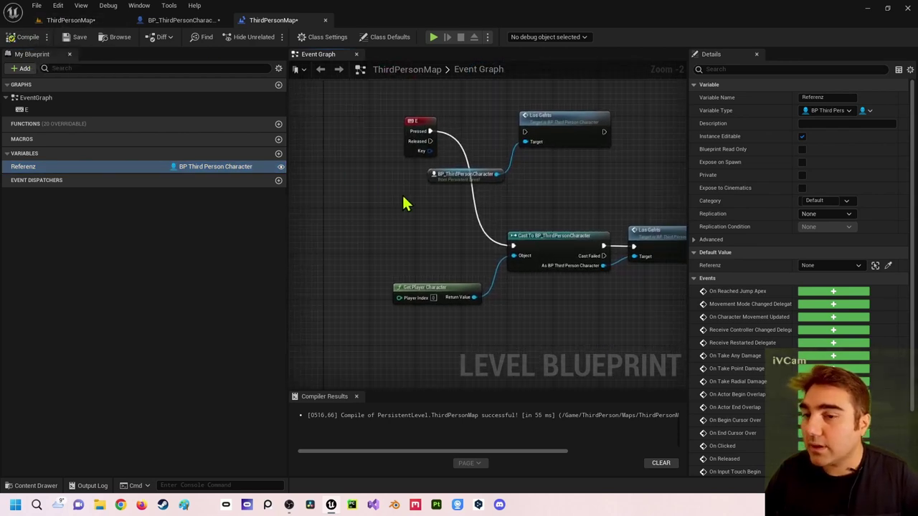
pyautogui.moveTo(403, 204); pyautogui.dragTo(379, 119, button='right')
pyautogui.moveTo(506, 266); pyautogui.dragTo(458, 184, button='right')
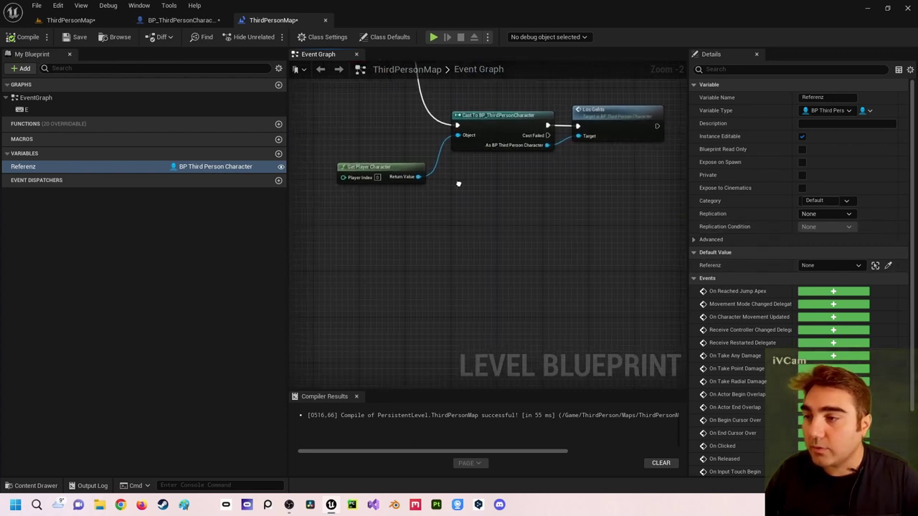
pyautogui.moveTo(22, 167)
pyautogui.mouseDown()
pyautogui.moveTo(465, 241)
pyautogui.moveTo(464, 232)
pyautogui.moveTo(557, 202)
pyautogui.mouseUp()
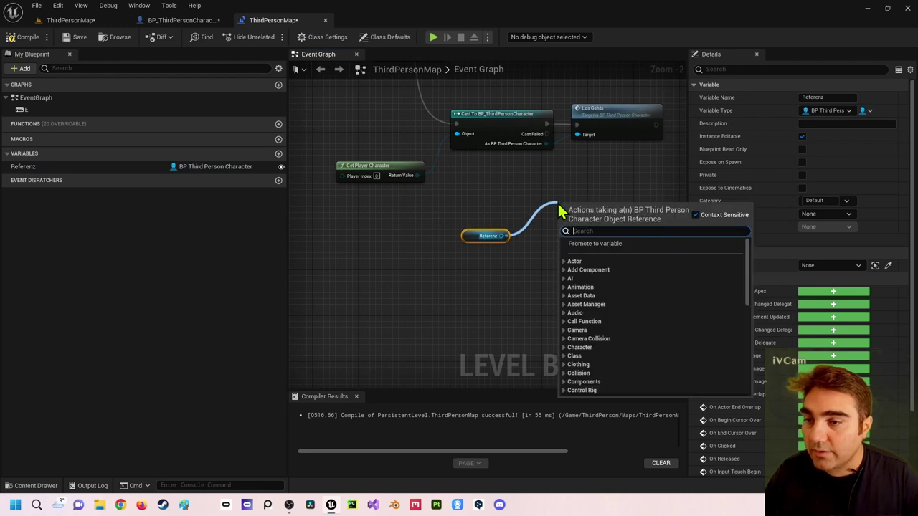
# Add a Los Gehts call targeting Referenz under the first Los Gehts node
pyautogui.write('los')
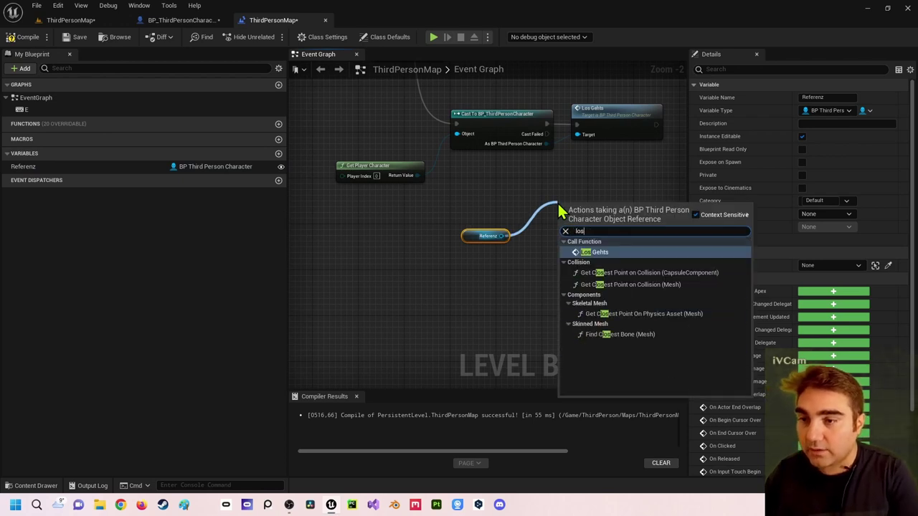
pyautogui.press('Return')
pyautogui.moveTo(578, 214); pyautogui.dragTo(588, 196)
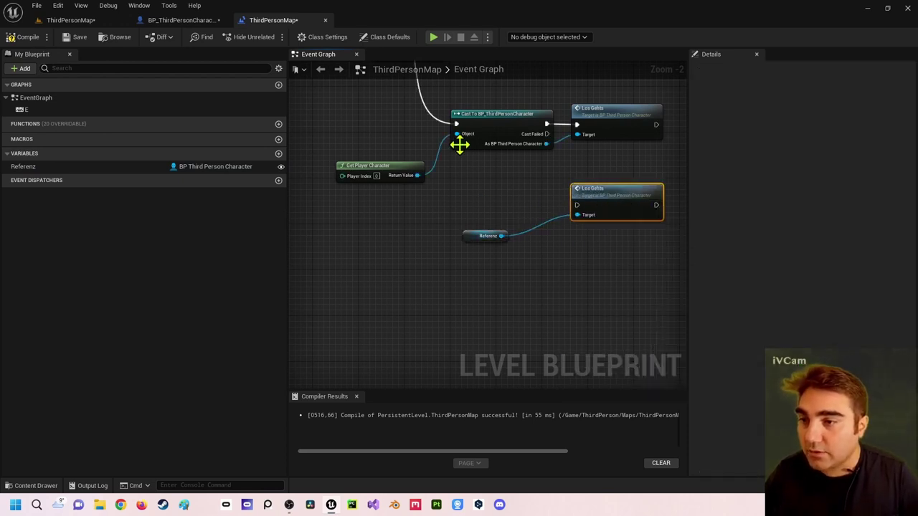
# Rewire E's Pressed from the cast to the Referenz Los Gehts call
pyautogui.keyDown('ctrl'); pyautogui.moveTo(454, 123); pyautogui.dragTo(584, 205); pyautogui.keyUp('ctrl')
pyautogui.moveTo(476, 171)
pyautogui.mouseDown()
pyautogui.moveTo(617, 236)
pyautogui.moveTo(544, 213)
pyautogui.mouseUp()
pyautogui.scroll(-3, 394, 180)
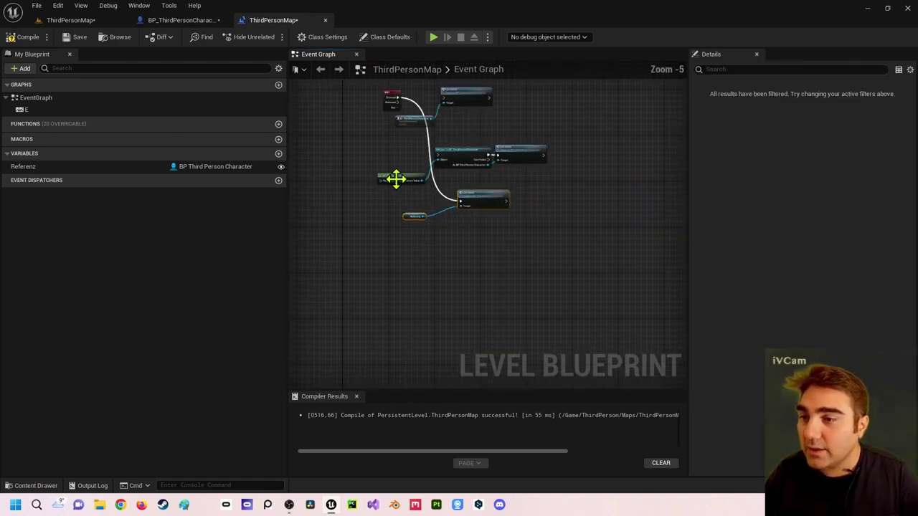
pyautogui.scroll(2, 444, 129)
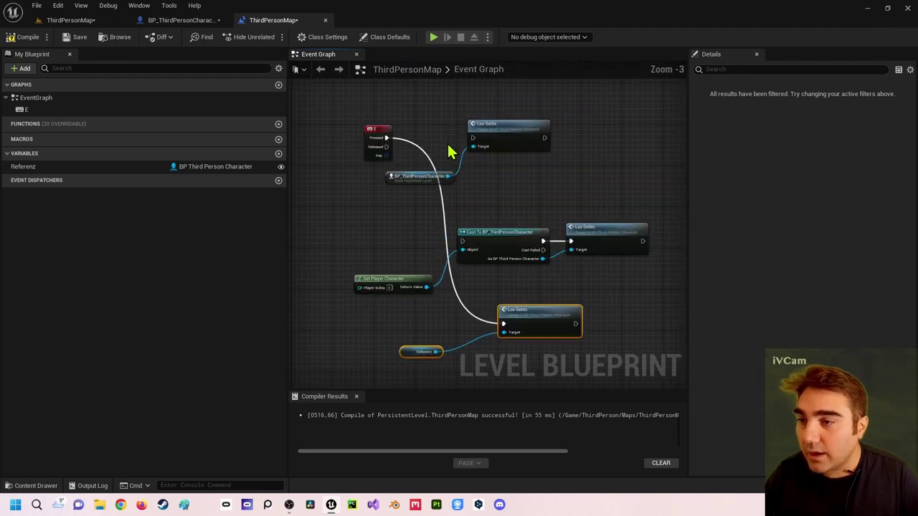
pyautogui.click(481, 125)
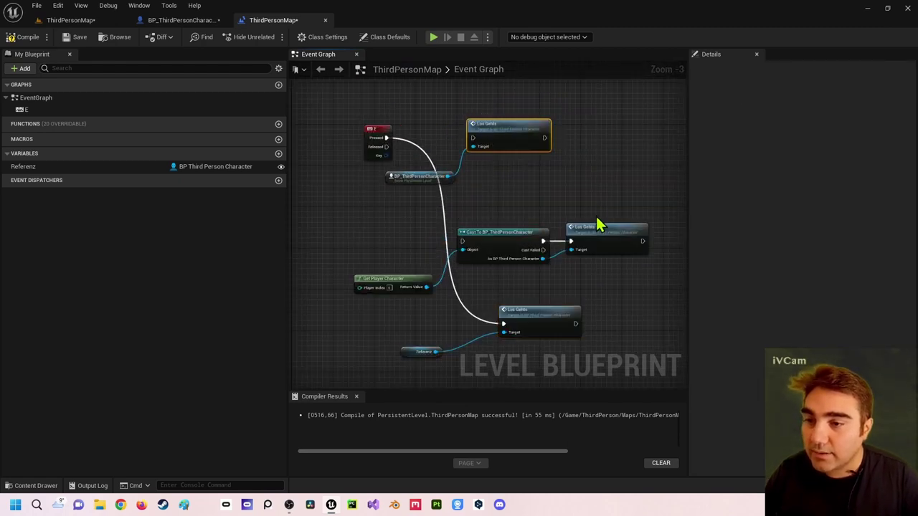
pyautogui.click(545, 312)
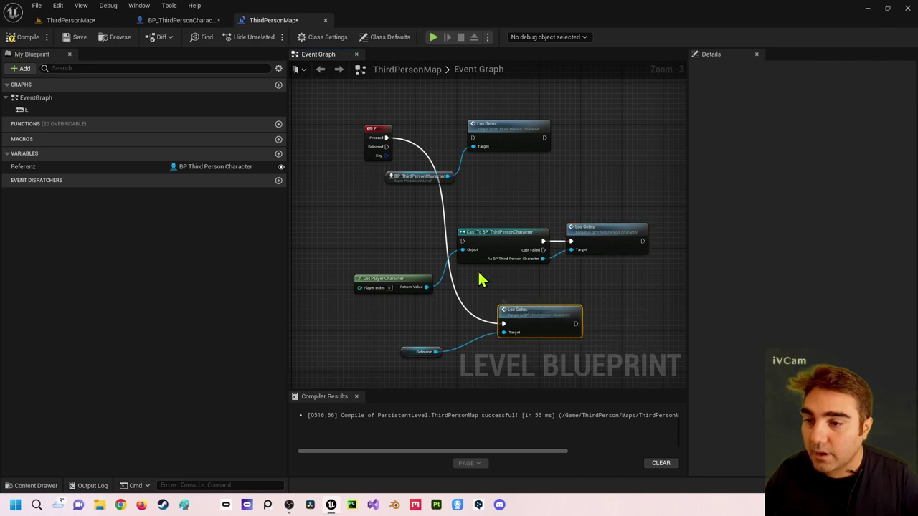
pyautogui.click(366, 197)
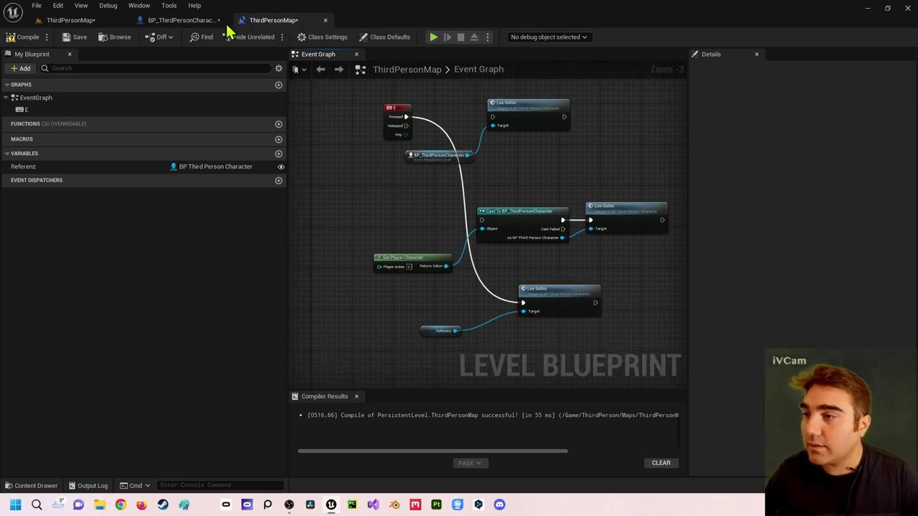
# Place a Cube from the basic shapes into the level near the ramp
pyautogui.click(70, 20)
pyautogui.moveTo(337, 172); pyautogui.dragTo(337, 172, button='right')
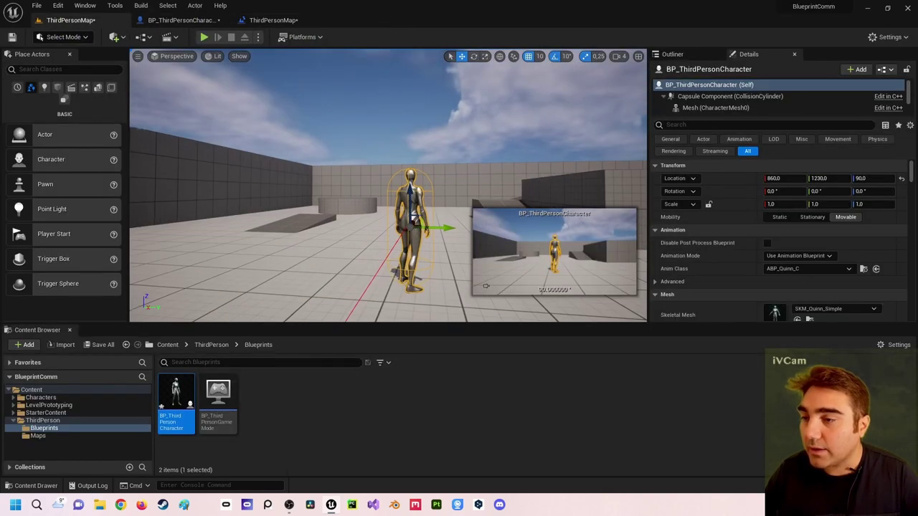
pyautogui.moveTo(493, 173); pyautogui.dragTo(494, 174, button='right')
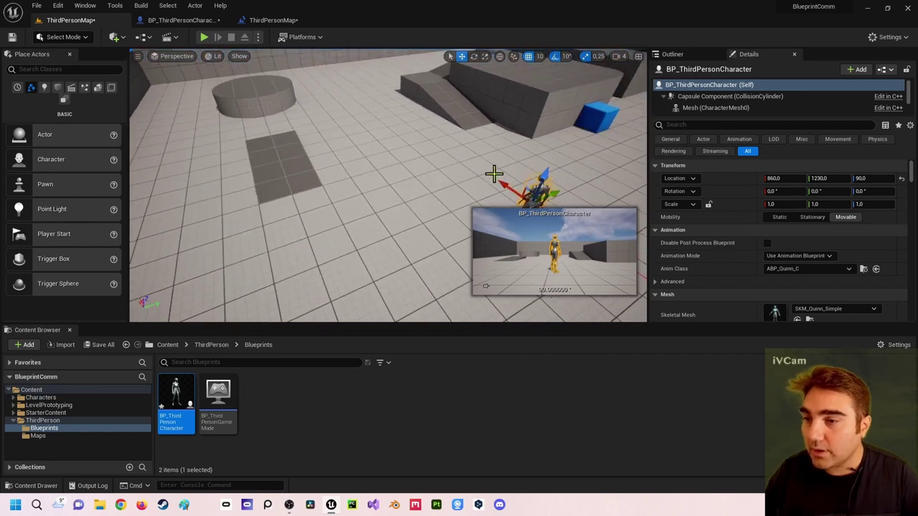
pyautogui.click(58, 86)
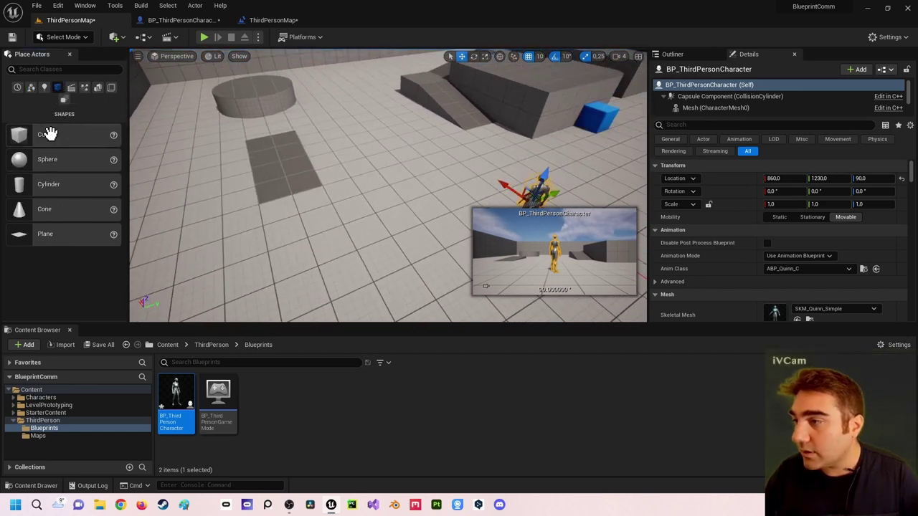
pyautogui.moveTo(45, 134)
pyautogui.mouseDown()
pyautogui.moveTo(370, 140)
pyautogui.moveTo(370, 127)
pyautogui.mouseUp()
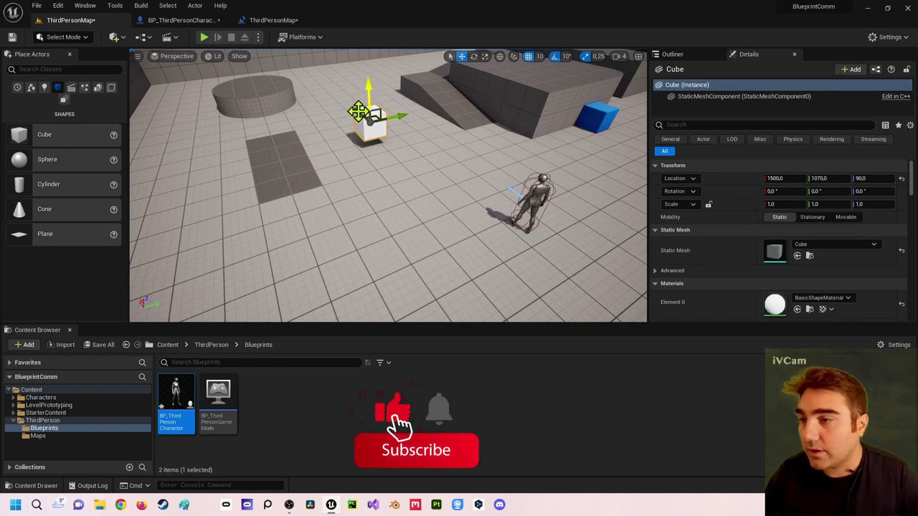
pyautogui.moveTo(370, 127); pyautogui.dragTo(388, 132)
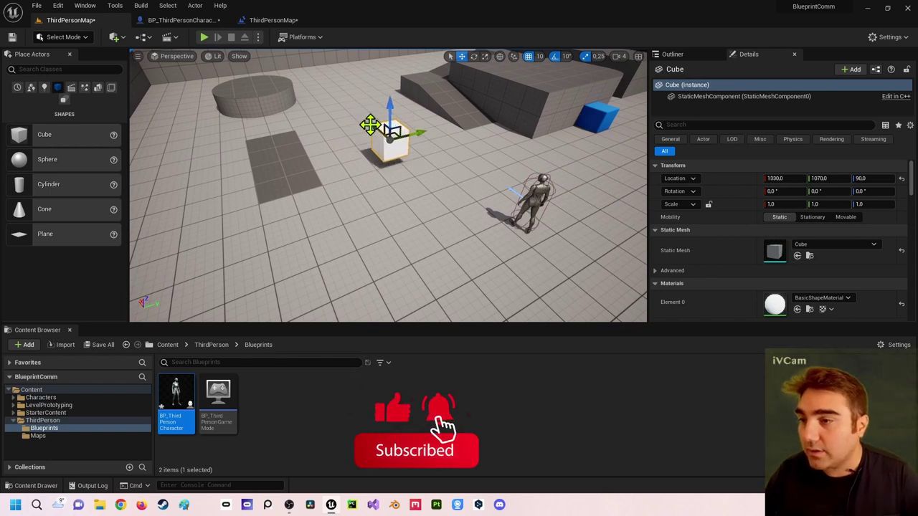
# Convert the cube into an Actor blueprint BP_Events using Harvest Components
pyautogui.click(141, 37)
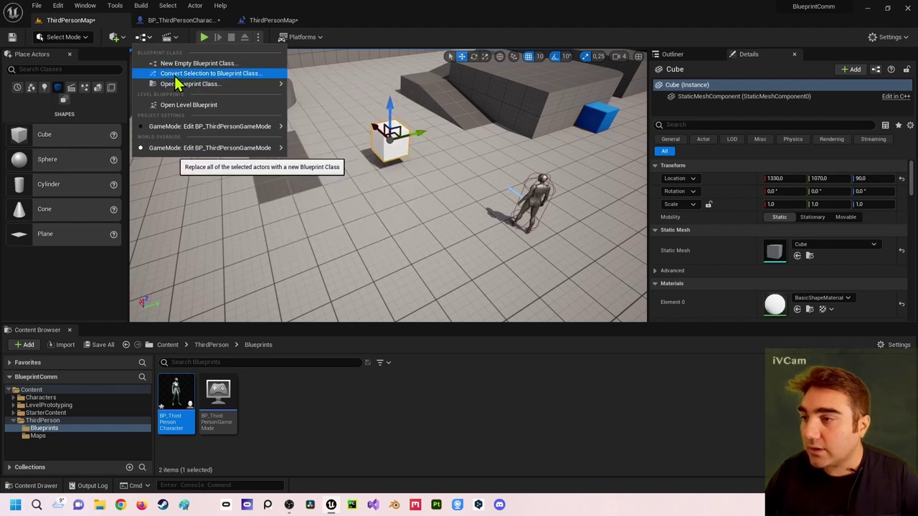
pyautogui.click(176, 74)
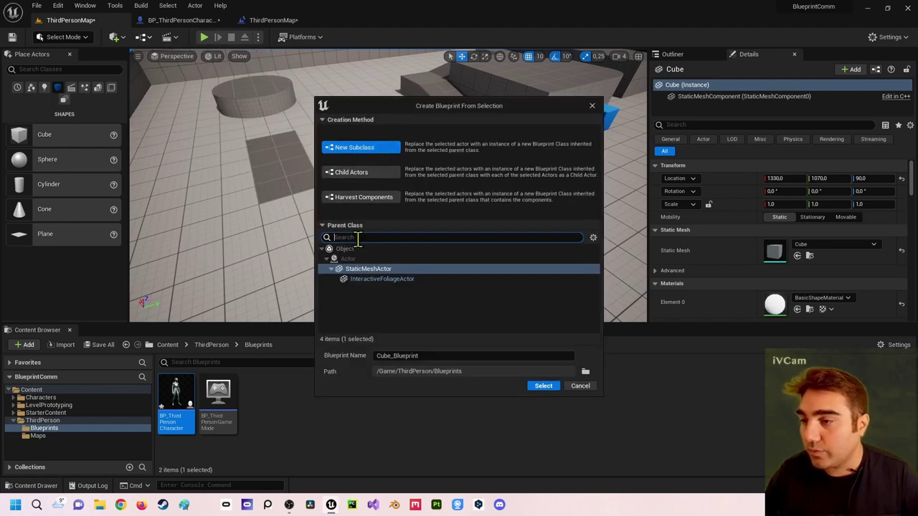
pyautogui.click(360, 261)
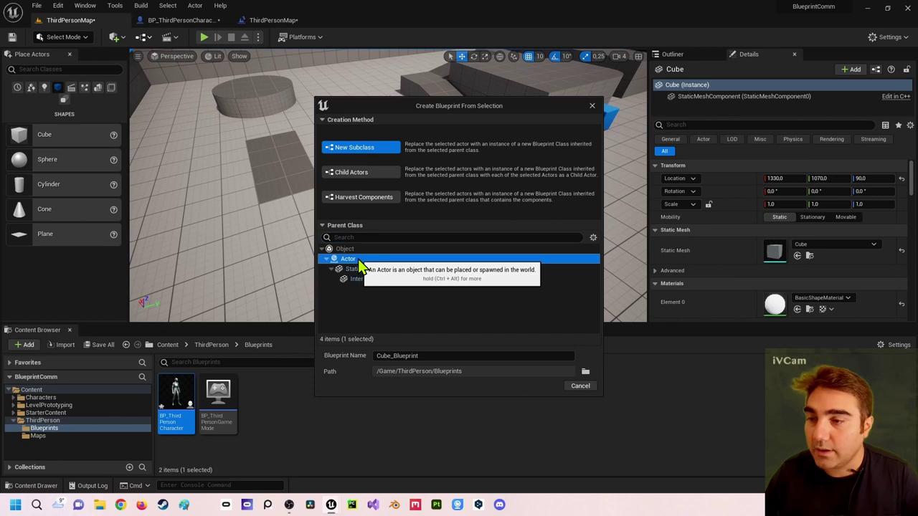
pyautogui.click(362, 199)
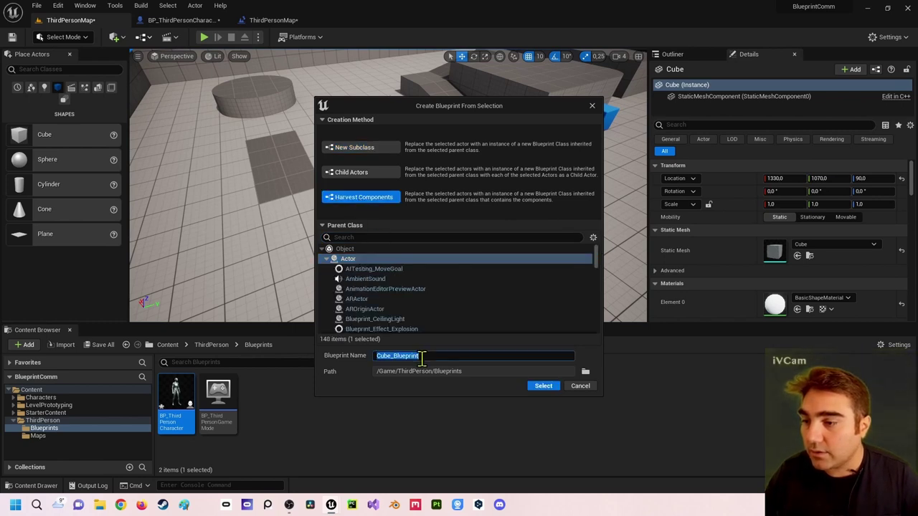
pyautogui.write('BP_Events')
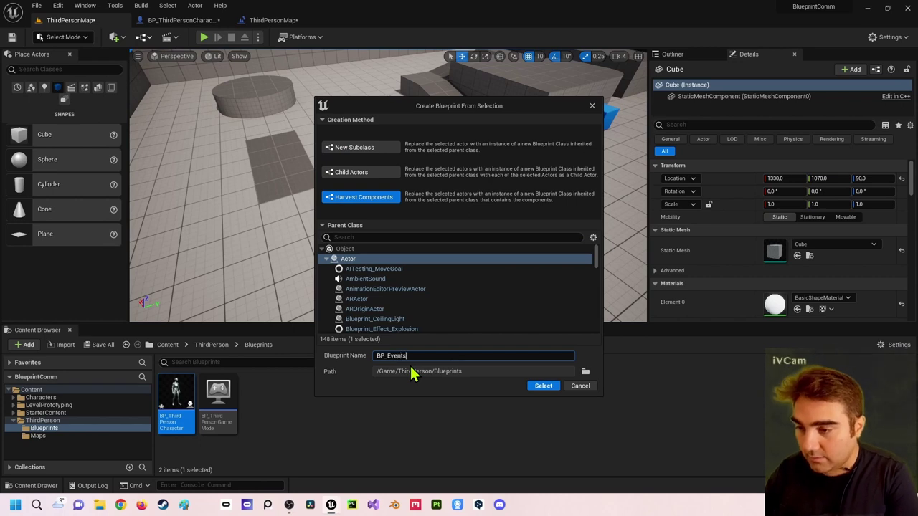
pyautogui.click(542, 387)
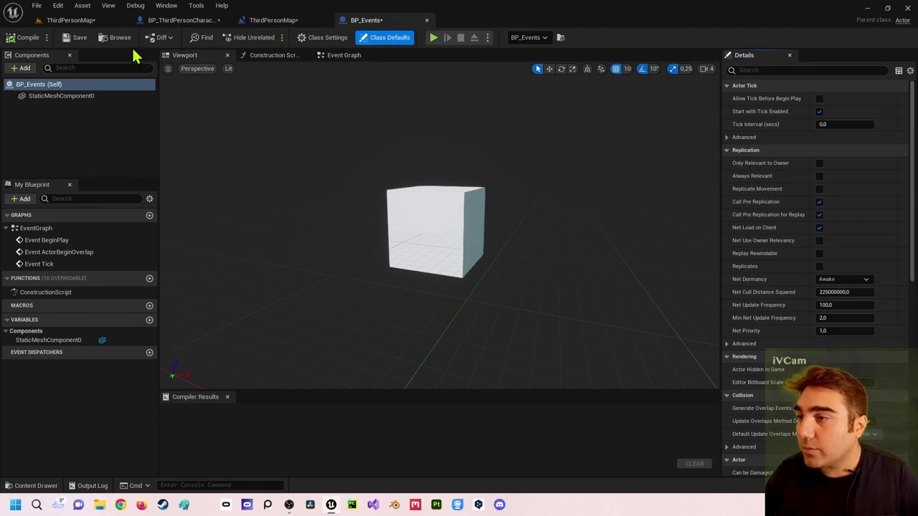
# Compile BP_Events and delete its default BeginPlay, ActorBeginOverlap and Tick event nodes
pyautogui.click(19, 40)
pyautogui.click(343, 55)
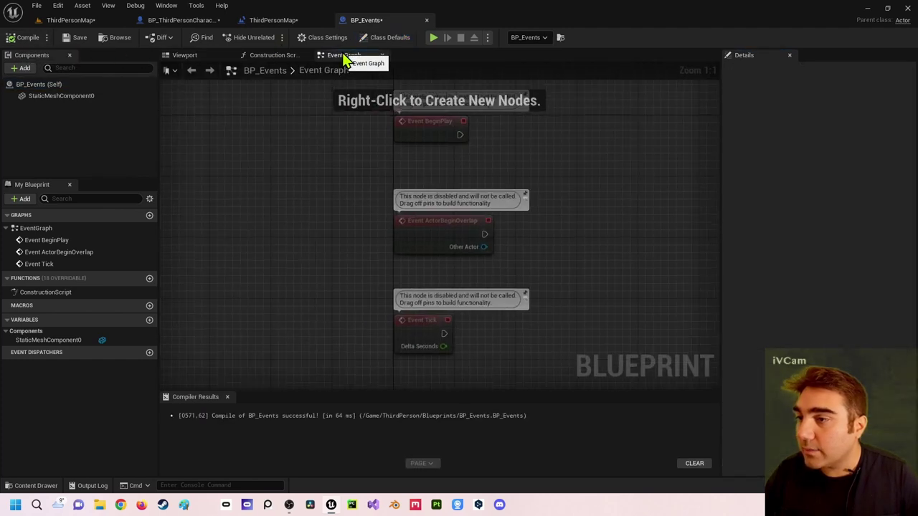
pyautogui.moveTo(363, 182); pyautogui.dragTo(560, 381)
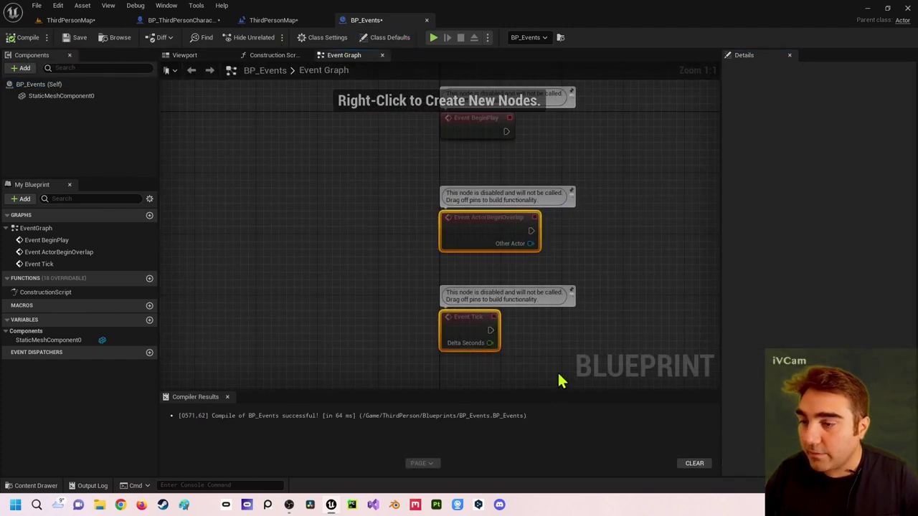
pyautogui.press('Delete')
pyautogui.click(481, 127)
pyautogui.press('Delete')
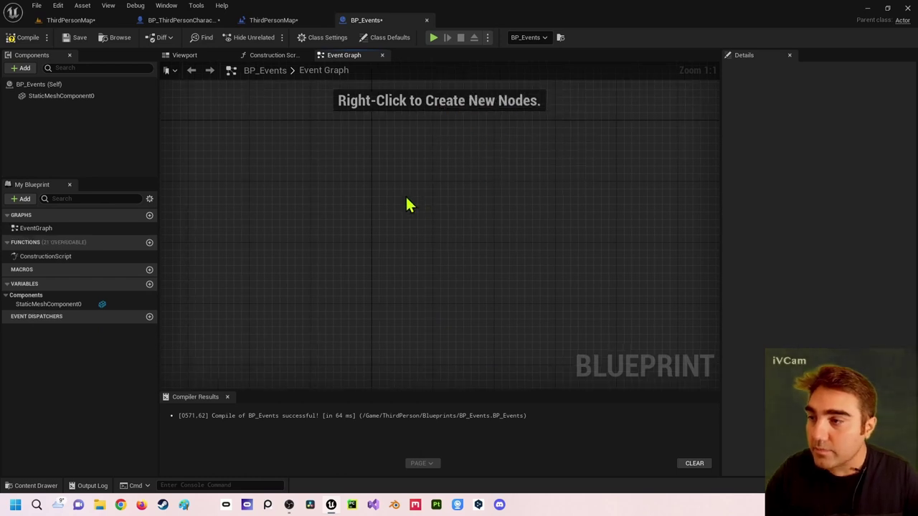
# Add a Cast To BP_ThirdPersonCharacter node to the BP_Events event graph
pyautogui.rightClick(391, 189)
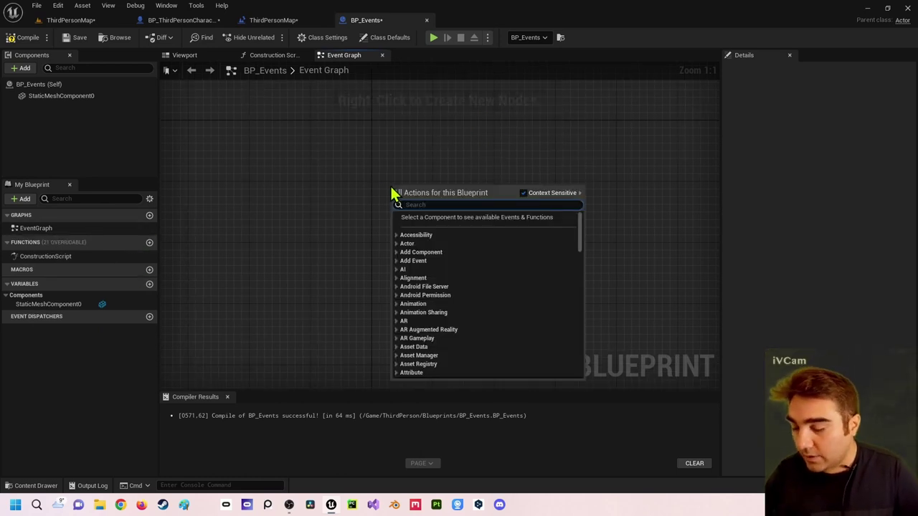
pyautogui.write('cast to')
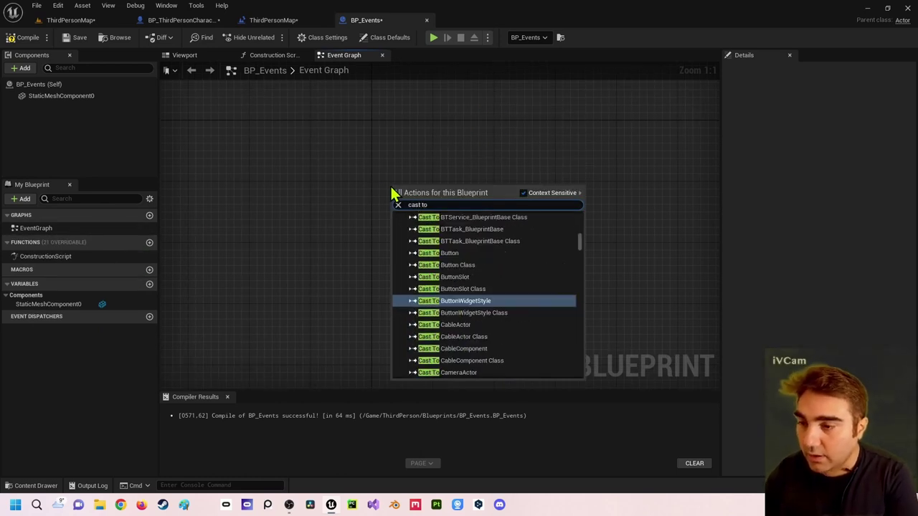
pyautogui.write(' thir')
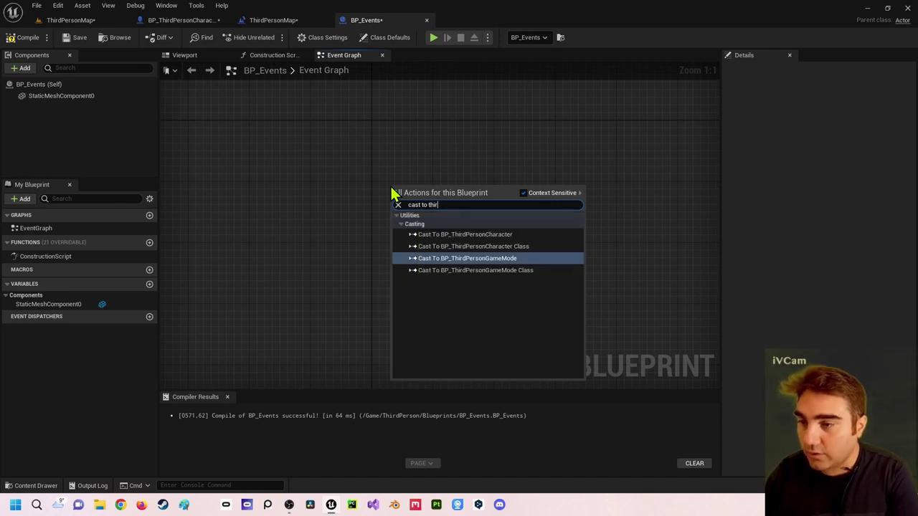
pyautogui.write('d')
pyautogui.press('Up')
pyautogui.press('Up')
pyautogui.press('Return')
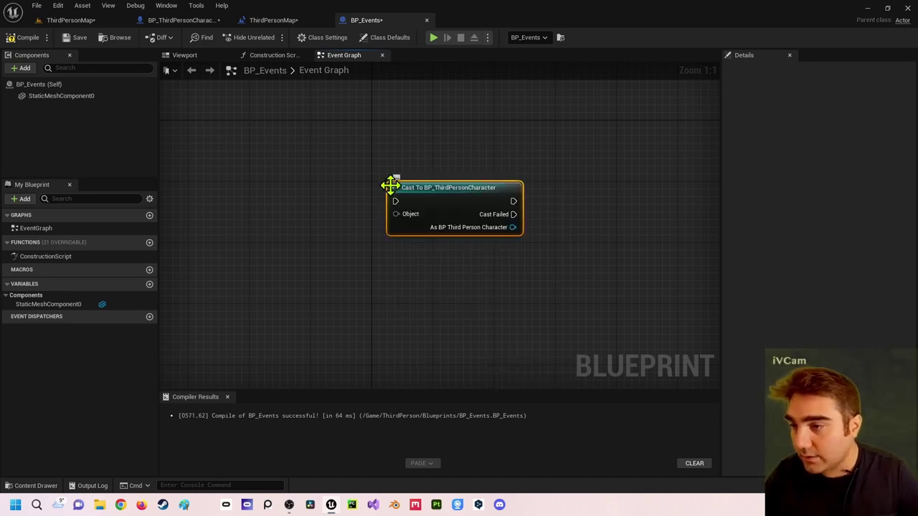
pyautogui.moveTo(390, 185); pyautogui.dragTo(382, 156)
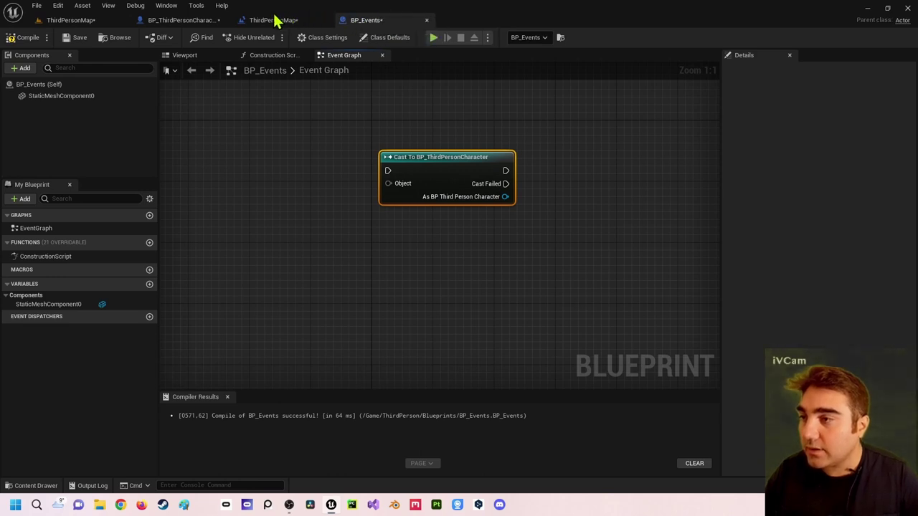
pyautogui.click(194, 23)
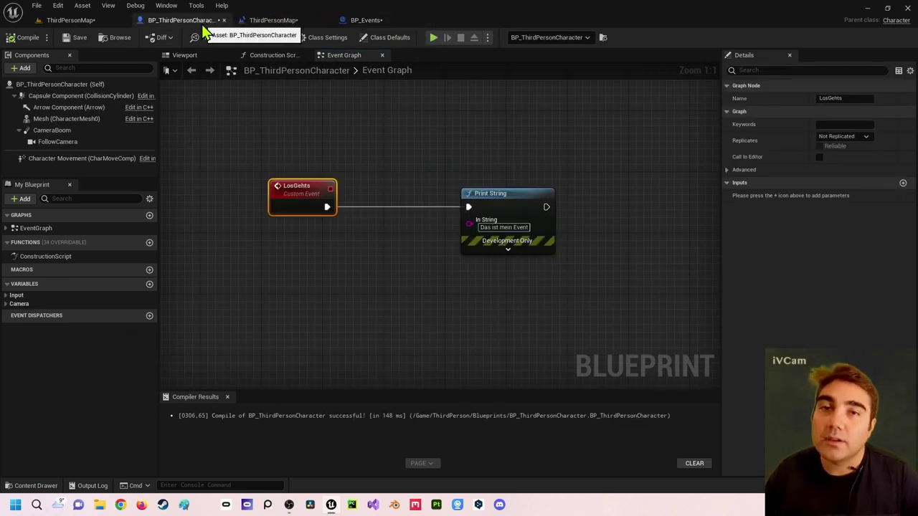
pyautogui.click(366, 20)
pyautogui.moveTo(380, 115); pyautogui.dragTo(452, 95, button='right')
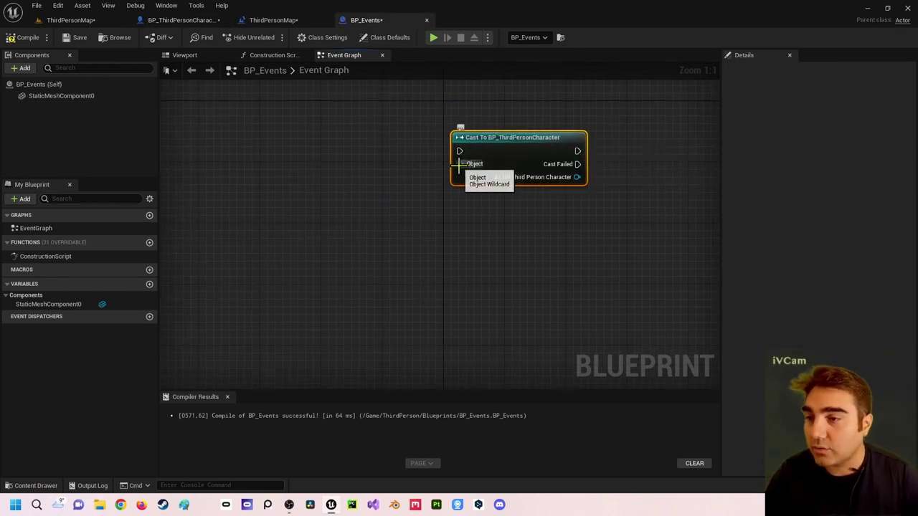
# Feed the cast's Object input from a Get Player Character node
pyautogui.moveTo(460, 164); pyautogui.dragTo(382, 226)
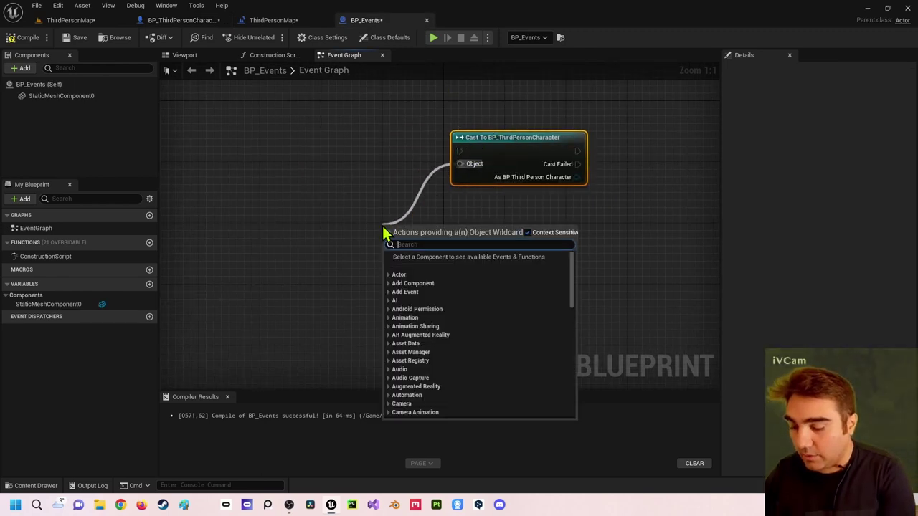
pyautogui.write('getplayer')
pyautogui.press('Up')
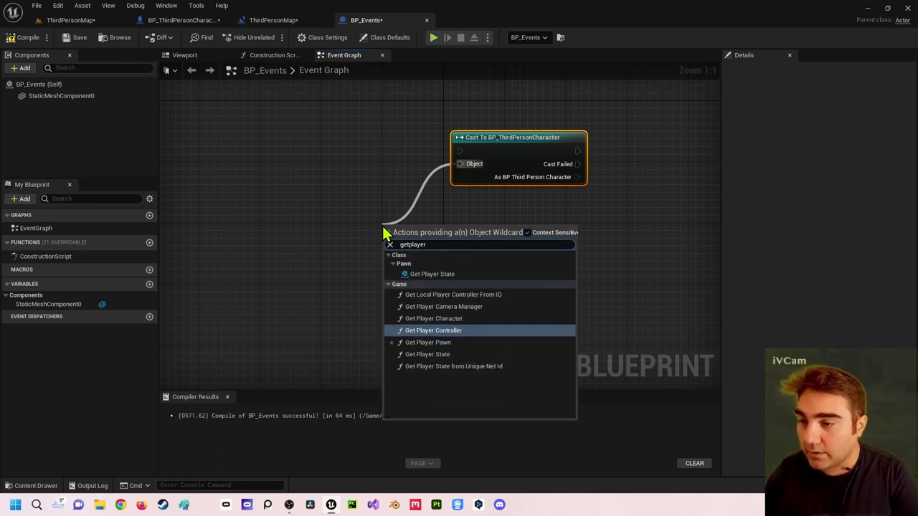
pyautogui.press('Up')
pyautogui.press('Return')
pyautogui.moveTo(403, 231); pyautogui.dragTo(328, 224)
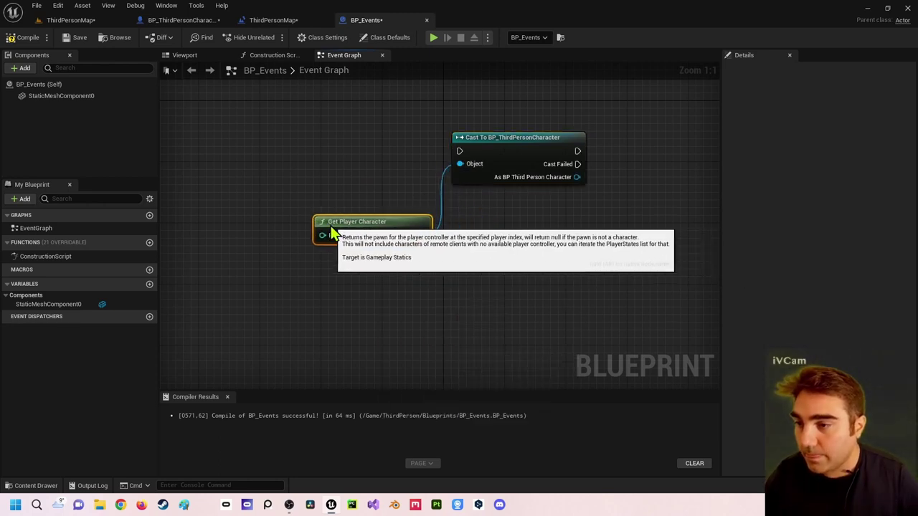
pyautogui.click(326, 130)
# Add a G key event and wire its Pressed output into the cast
pyautogui.rightClick(307, 152)
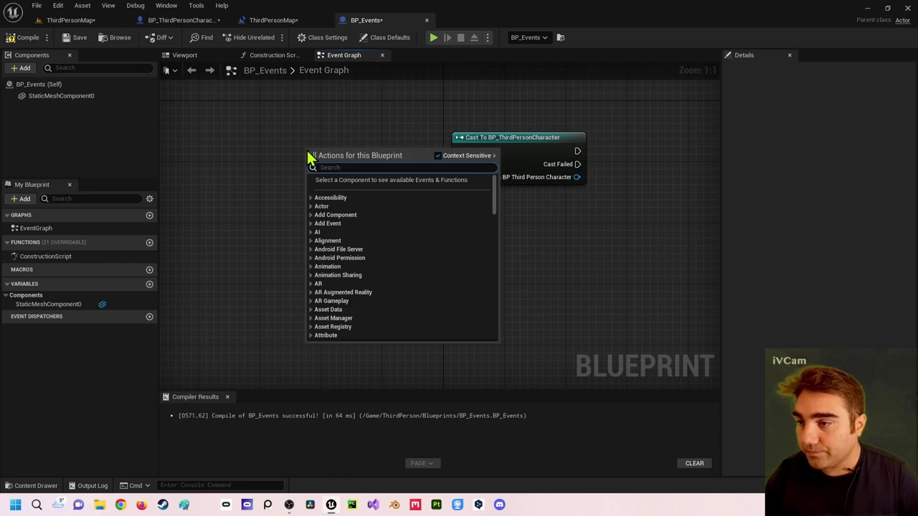
pyautogui.write('1 key')
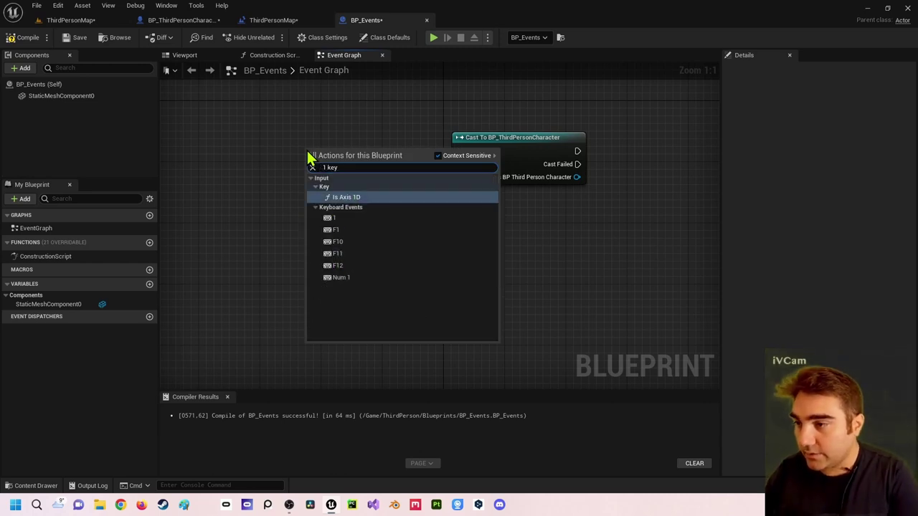
pyautogui.press('Down')
pyautogui.press('Down')
pyautogui.press('Return')
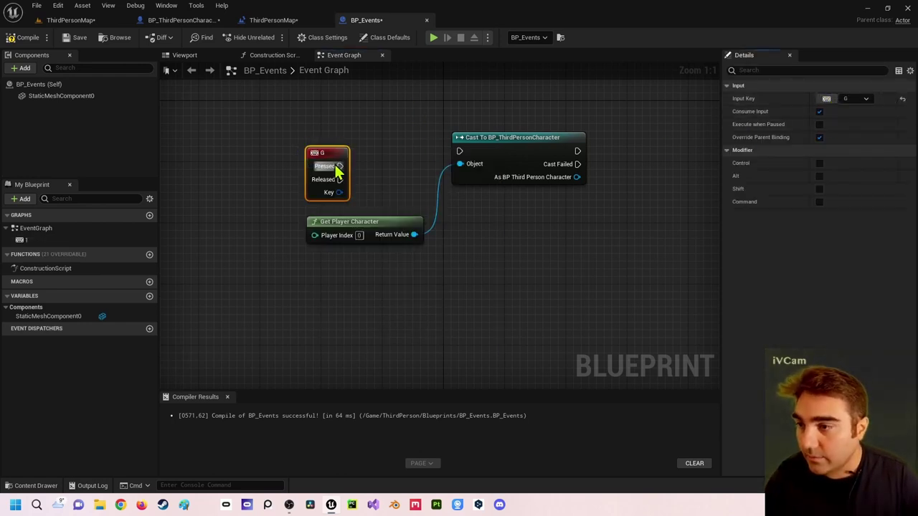
pyautogui.moveTo(339, 166); pyautogui.dragTo(460, 151)
pyautogui.moveTo(322, 153); pyautogui.dragTo(322, 138)
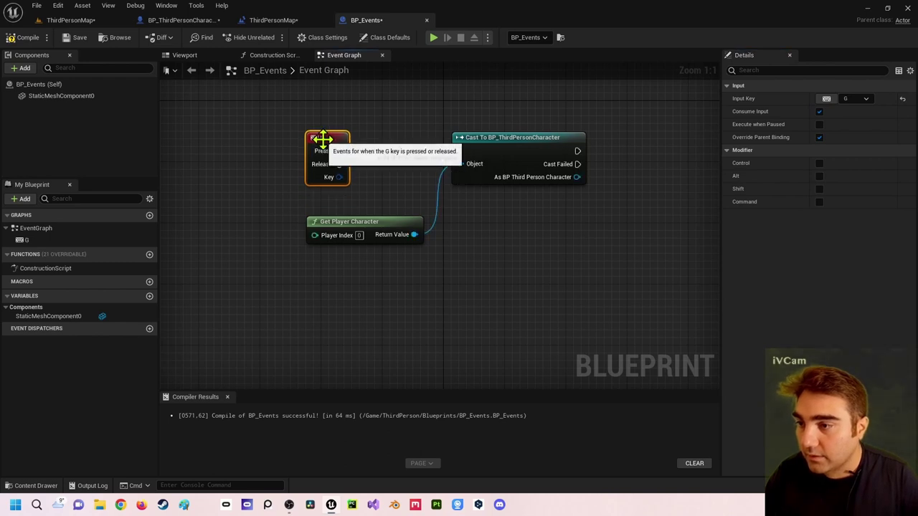
pyautogui.moveTo(322, 138); pyautogui.dragTo(165, 139, button='right')
# Call Los Gehts on the cast's As BP Third Person Character output
pyautogui.click(174, 20)
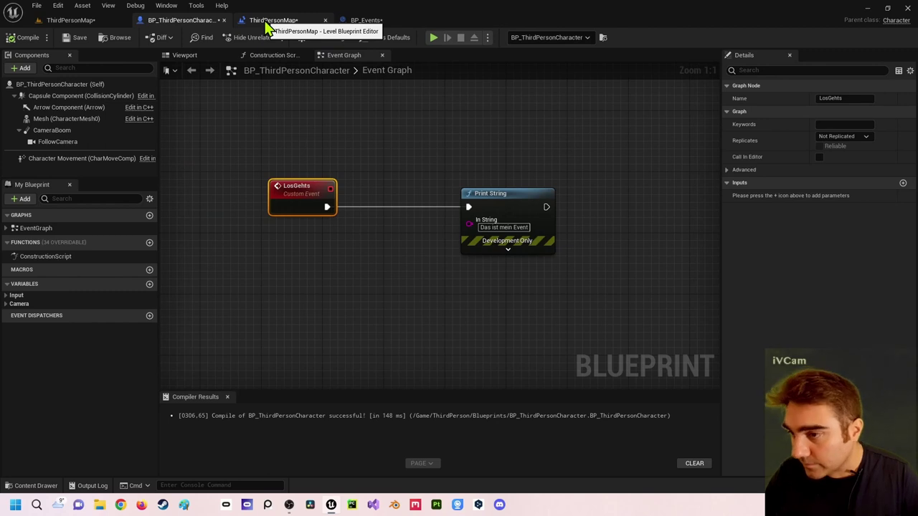
pyautogui.click(366, 20)
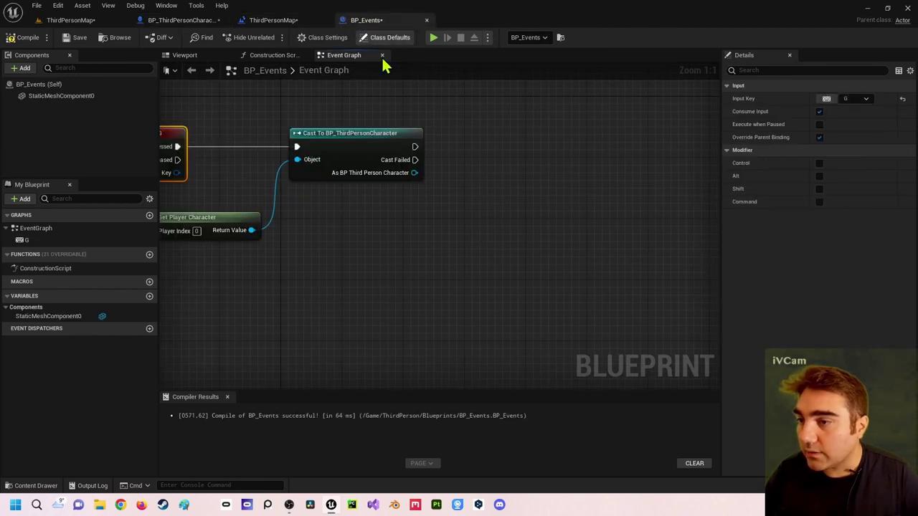
pyautogui.moveTo(416, 173); pyautogui.dragTo(466, 208)
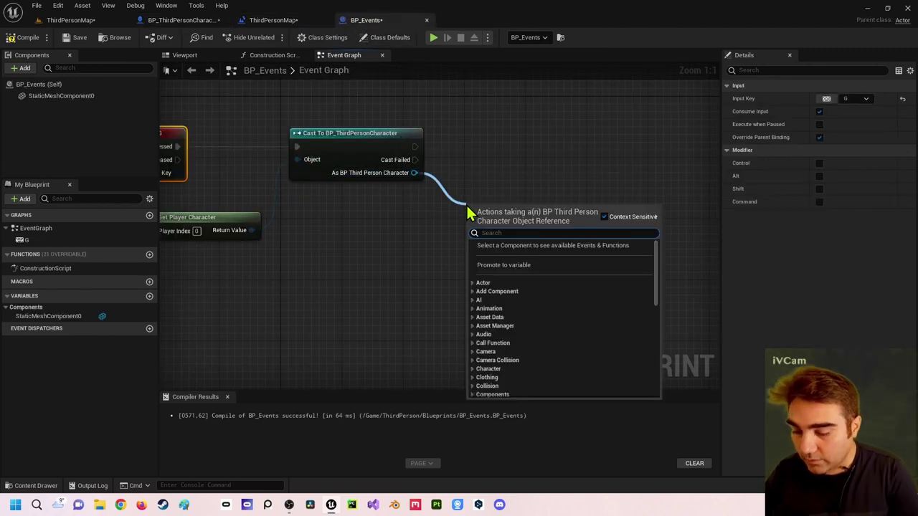
pyautogui.write('losgeh')
pyautogui.press('Return')
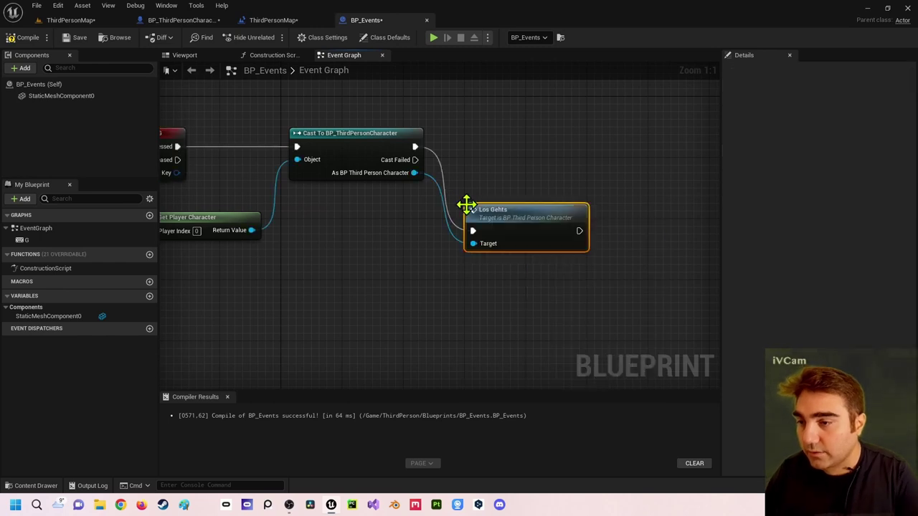
pyautogui.moveTo(508, 208); pyautogui.dragTo(501, 125)
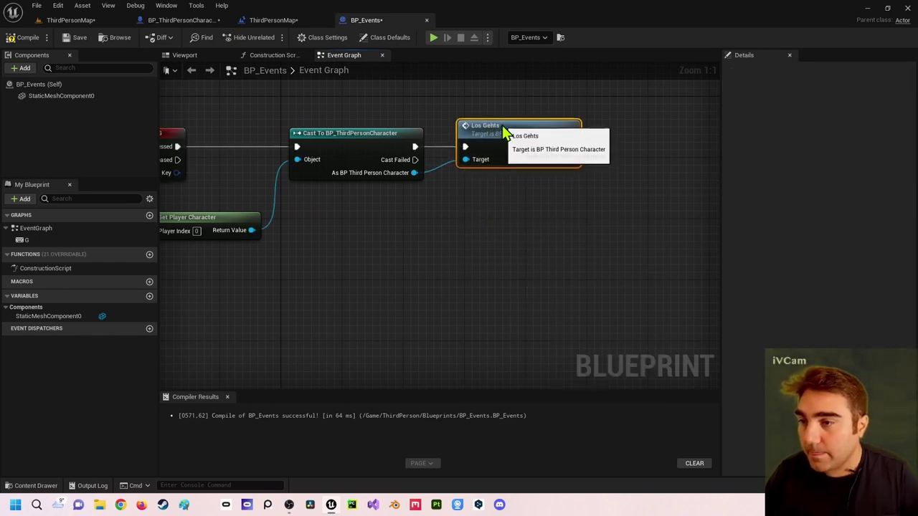
pyautogui.click(266, 20)
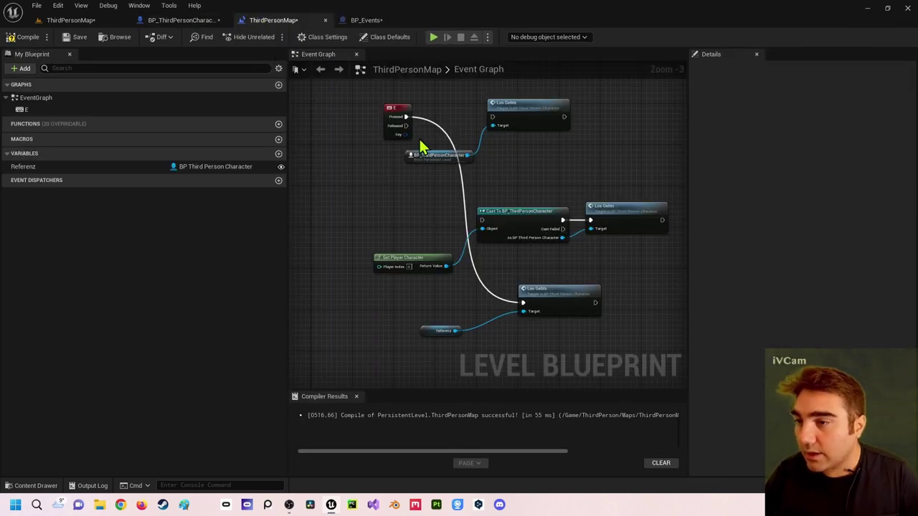
pyautogui.click(374, 22)
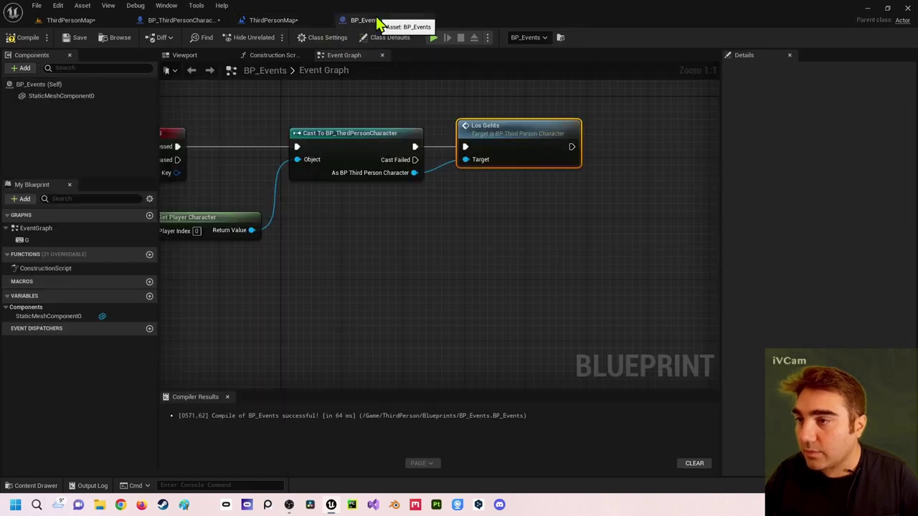
# Compile BP_Events and run a quick play test of the level
pyautogui.click(21, 41)
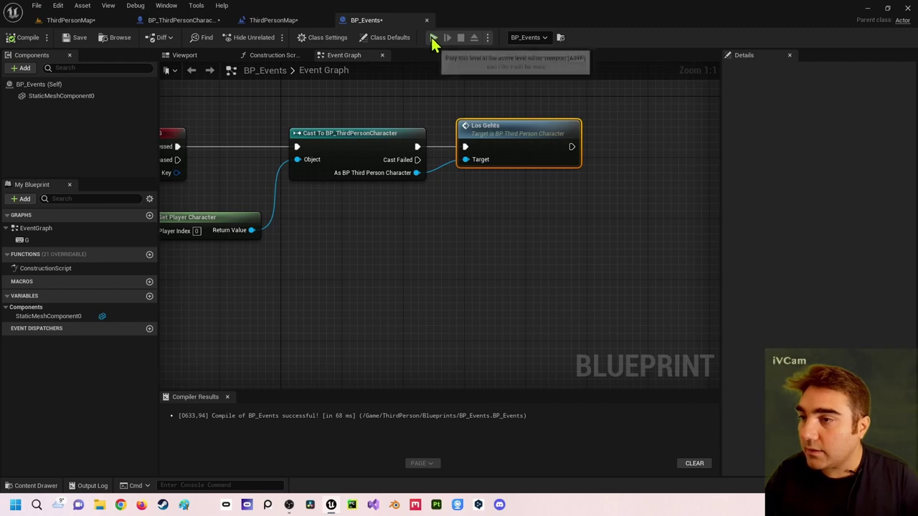
pyautogui.click(434, 40)
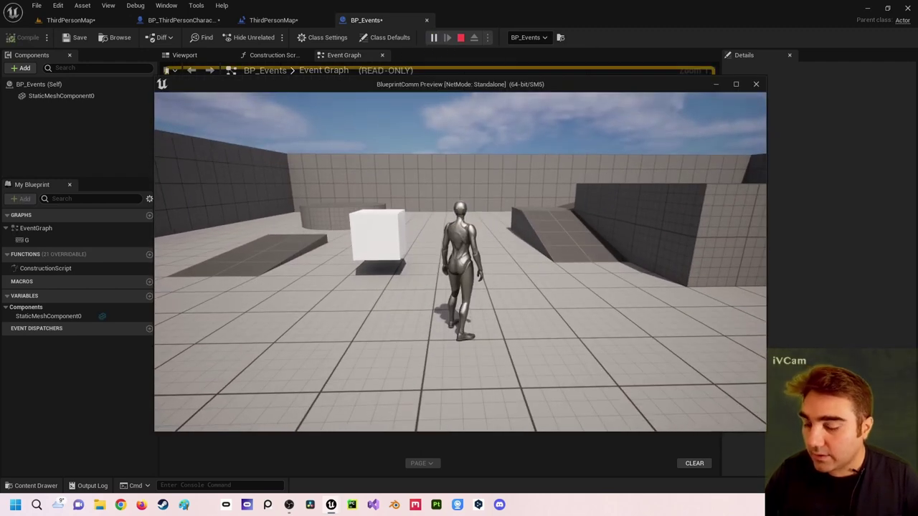
pyautogui.press('Escape')
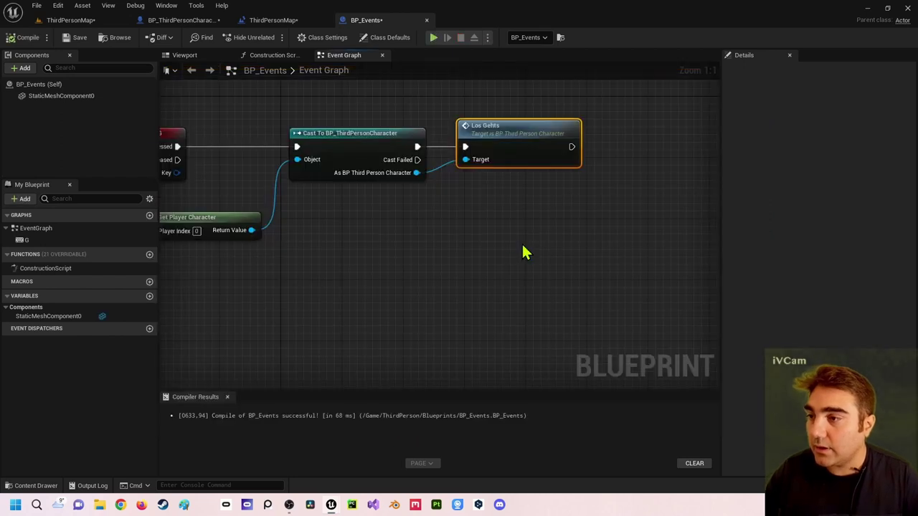
# Add an Event BeginPlay node in free space above the existing nodes
pyautogui.moveTo(428, 247); pyautogui.dragTo(531, 263, button='right')
pyautogui.scroll(-1, 461, 221)
pyautogui.moveTo(461, 221); pyautogui.dragTo(441, 246, button='right')
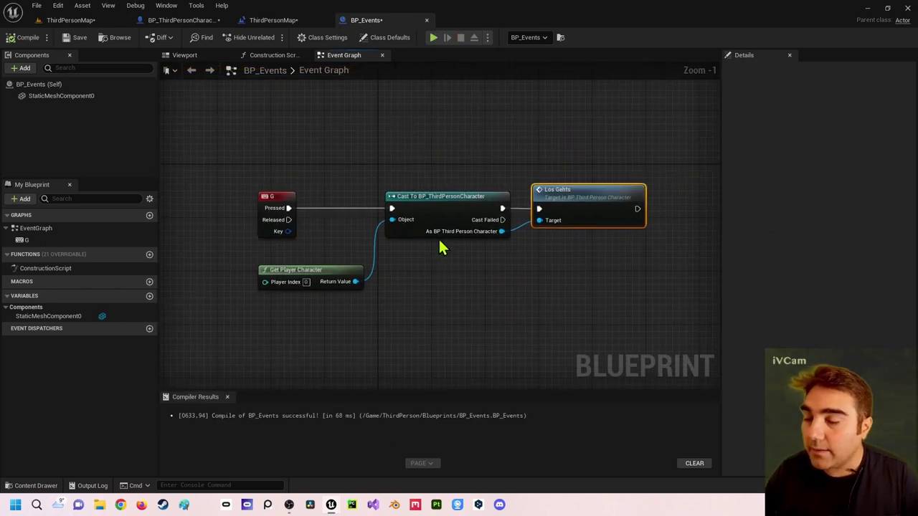
pyautogui.scroll(-1, 428, 215)
pyautogui.moveTo(330, 111); pyautogui.dragTo(378, 152, button='right')
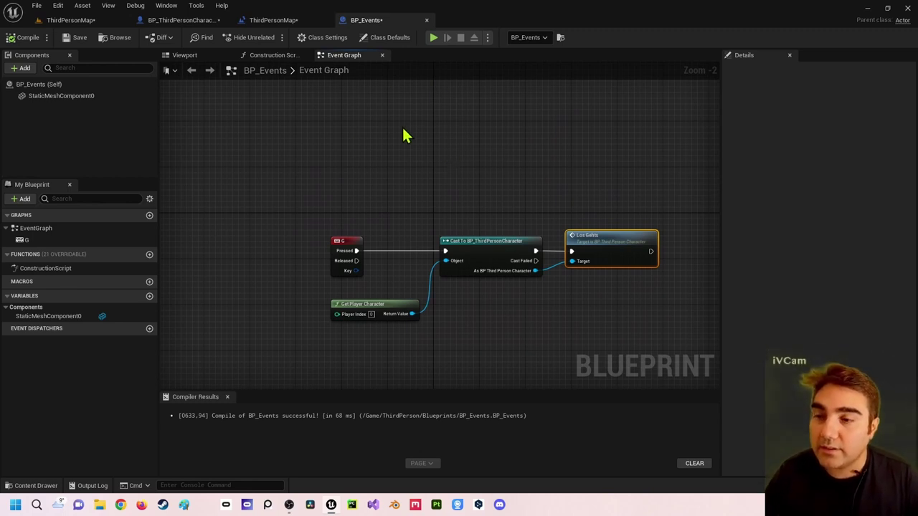
pyautogui.moveTo(406, 130); pyautogui.dragTo(433, 150, button='right')
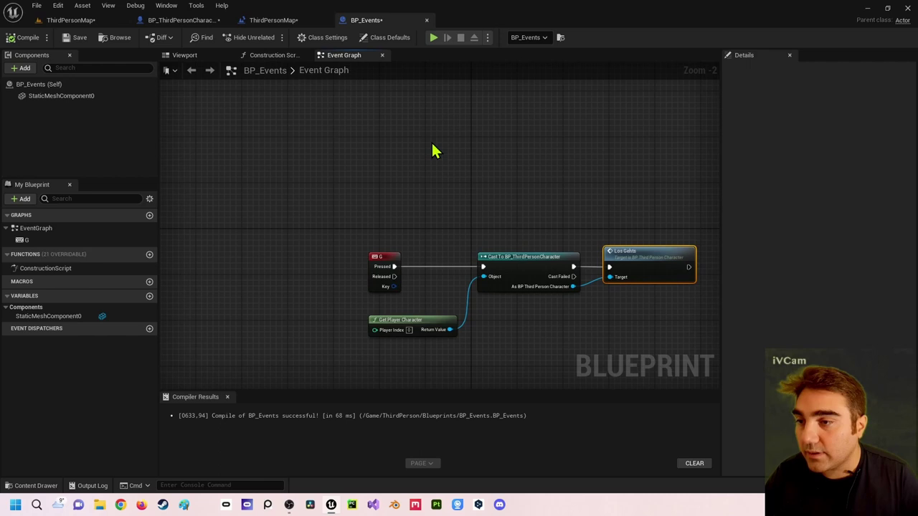
pyautogui.rightClick(373, 148)
pyautogui.write('beg')
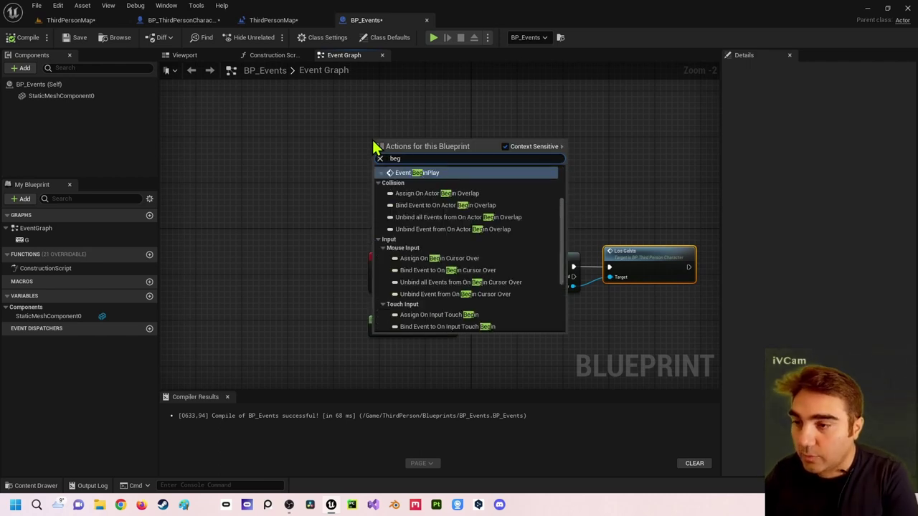
pyautogui.press('Return')
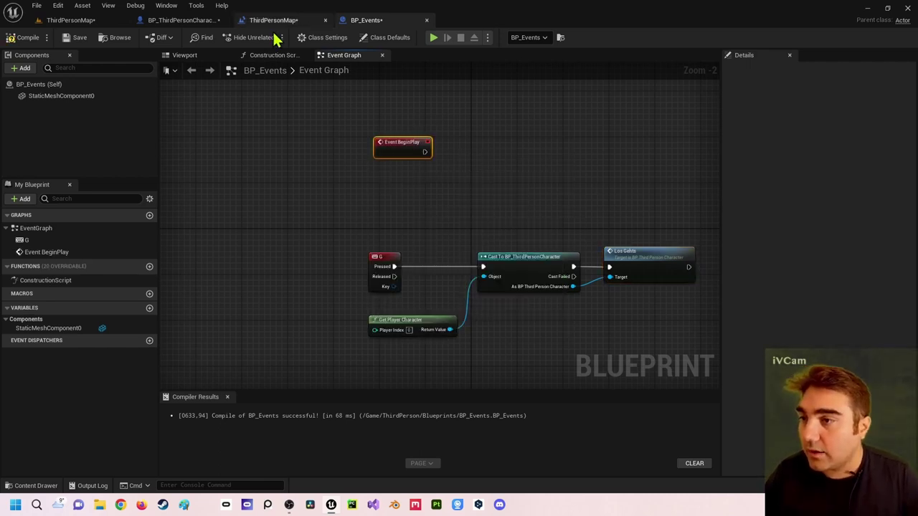
# Add an Enable Input node wired after Event BeginPlay
pyautogui.moveTo(463, 186); pyautogui.dragTo(440, 210, button='right')
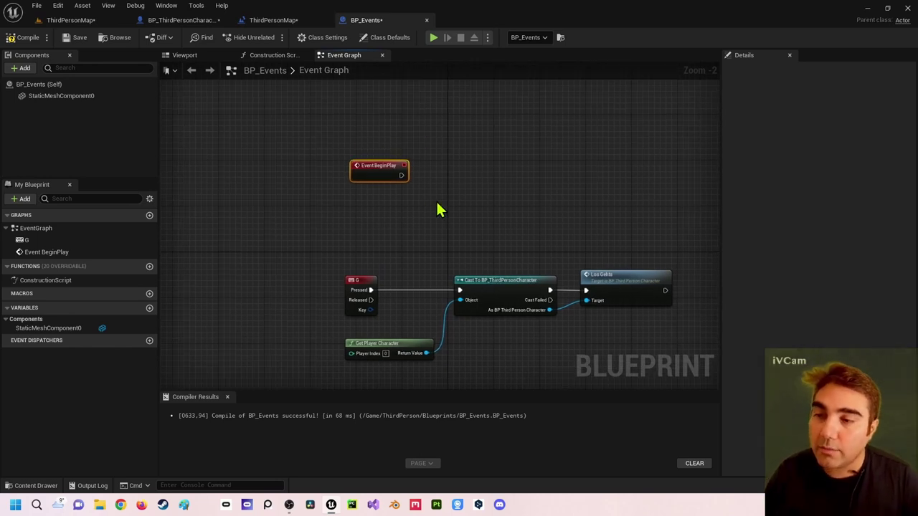
pyautogui.scroll(1, 408, 196)
pyautogui.scroll(1, 390, 188)
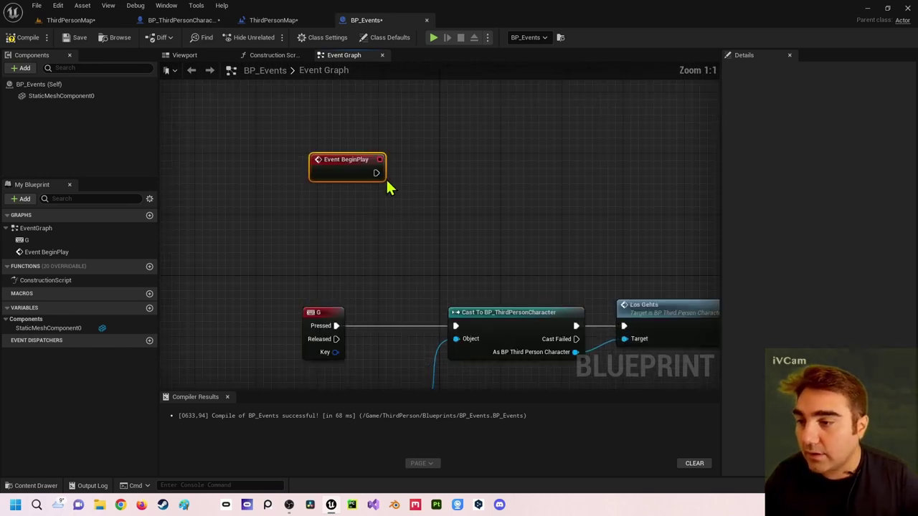
pyautogui.moveTo(374, 173); pyautogui.dragTo(415, 184)
pyautogui.click(363, 200)
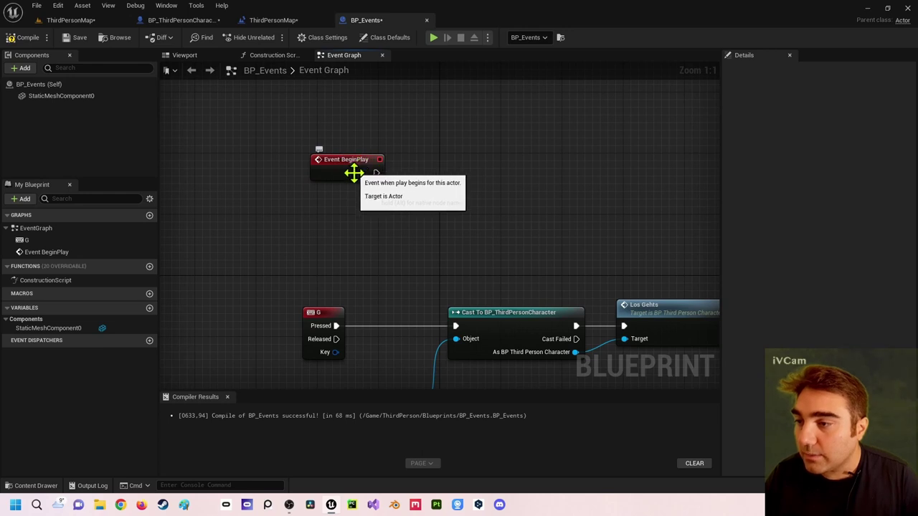
pyautogui.moveTo(374, 173); pyautogui.dragTo(468, 184)
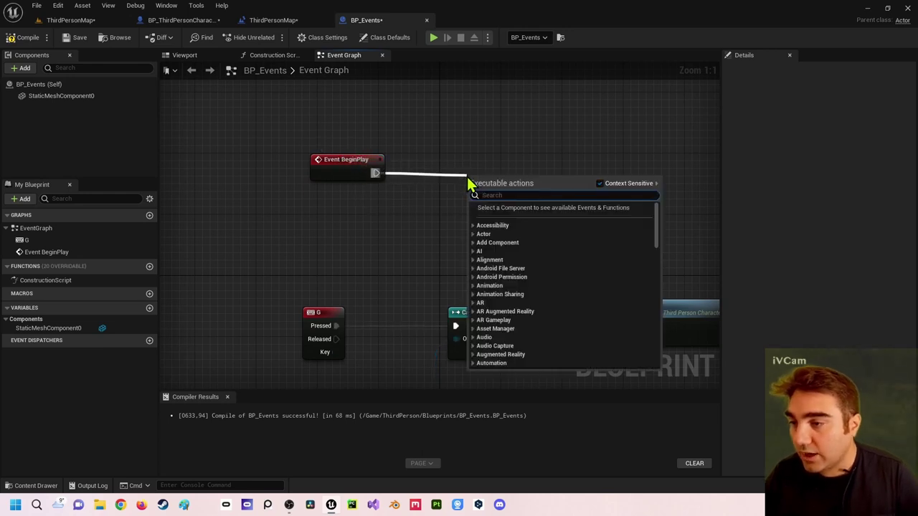
pyautogui.write('enable')
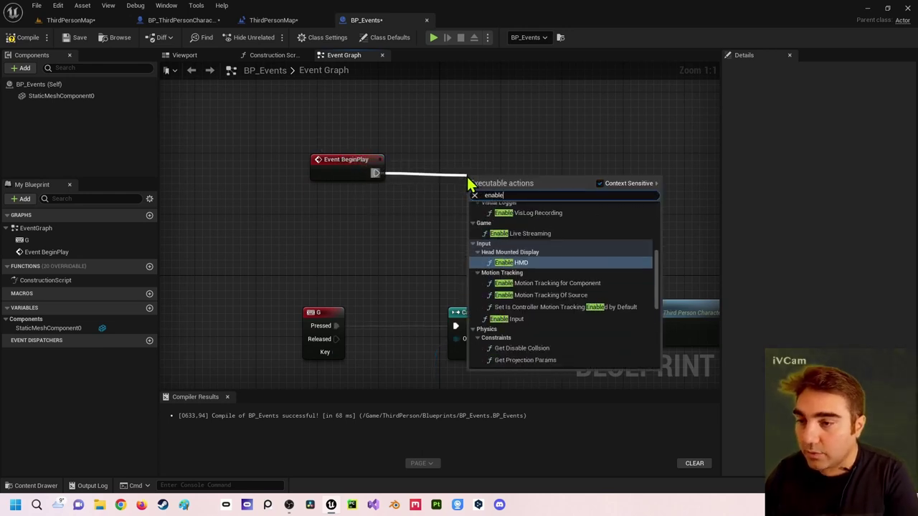
pyautogui.write('in')
pyautogui.press('Return')
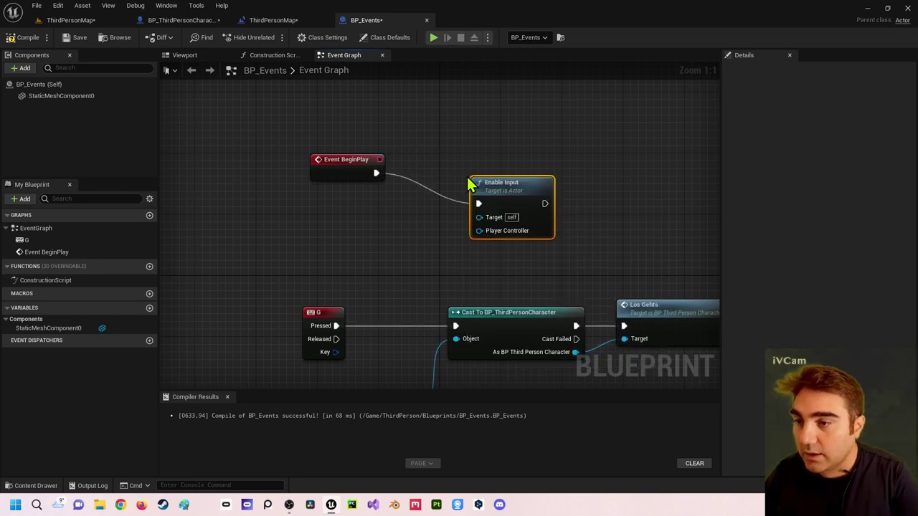
# Feed Get Player Controller into Enable Input's Player Controller pin, placed below BeginPlay
pyautogui.moveTo(459, 217); pyautogui.dragTo(520, 164, button='right')
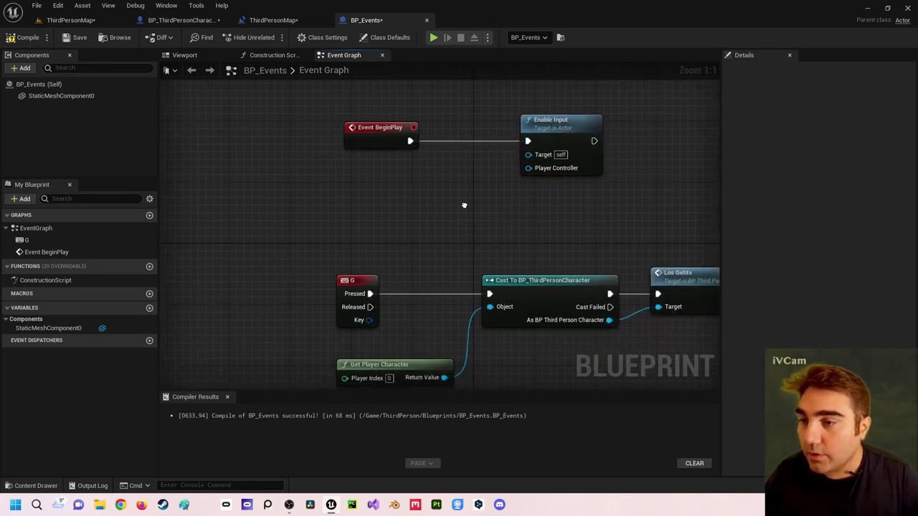
pyautogui.moveTo(560, 156)
pyautogui.mouseDown()
pyautogui.moveTo(565, 161)
pyautogui.moveTo(426, 202)
pyautogui.mouseUp()
pyautogui.write('g')
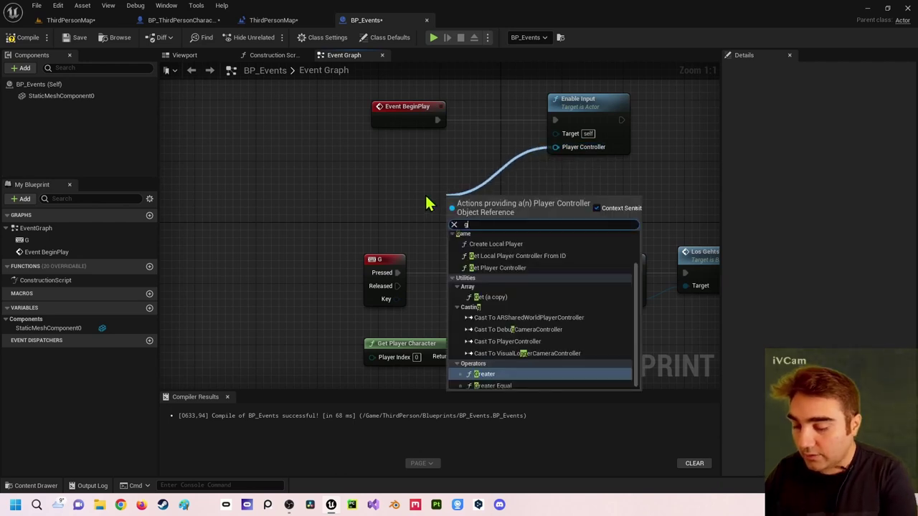
pyautogui.write('etplaye')
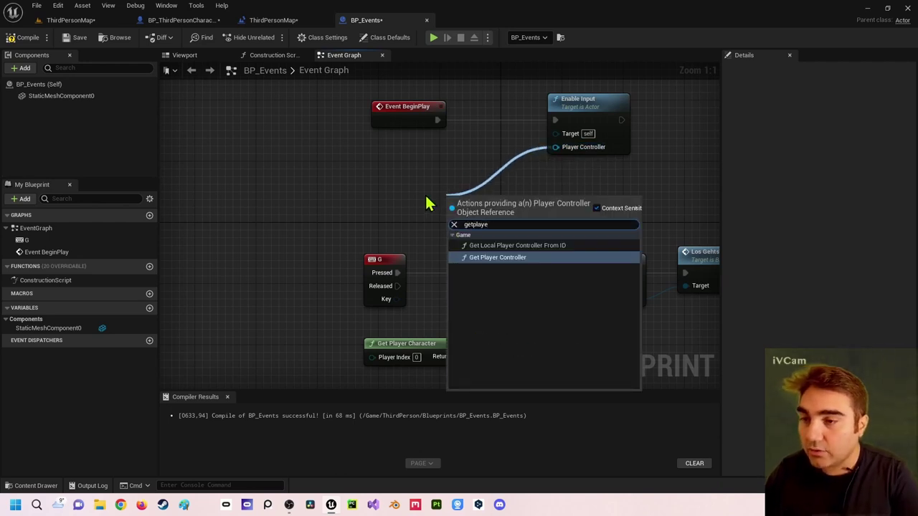
pyautogui.press('Return')
pyautogui.moveTo(500, 194); pyautogui.dragTo(433, 157)
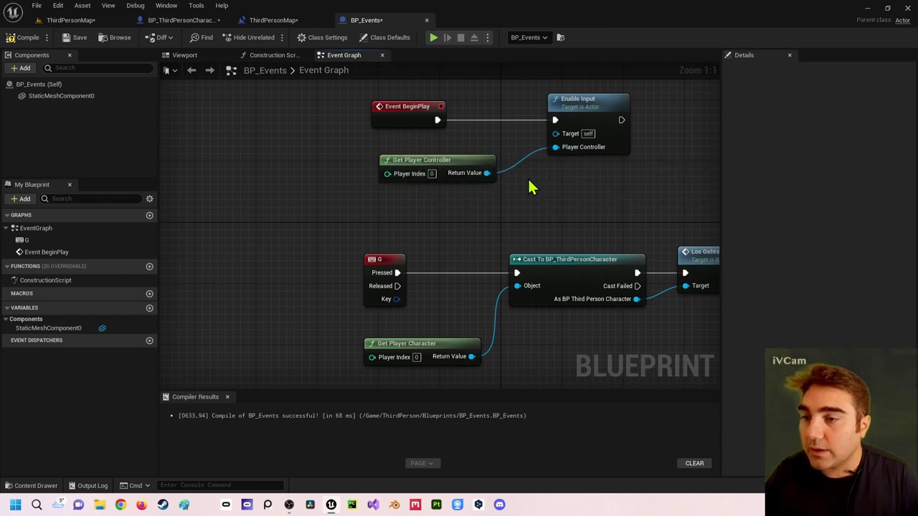
# Compile BP_Events and play-test that G prints the messages
pyautogui.click(28, 39)
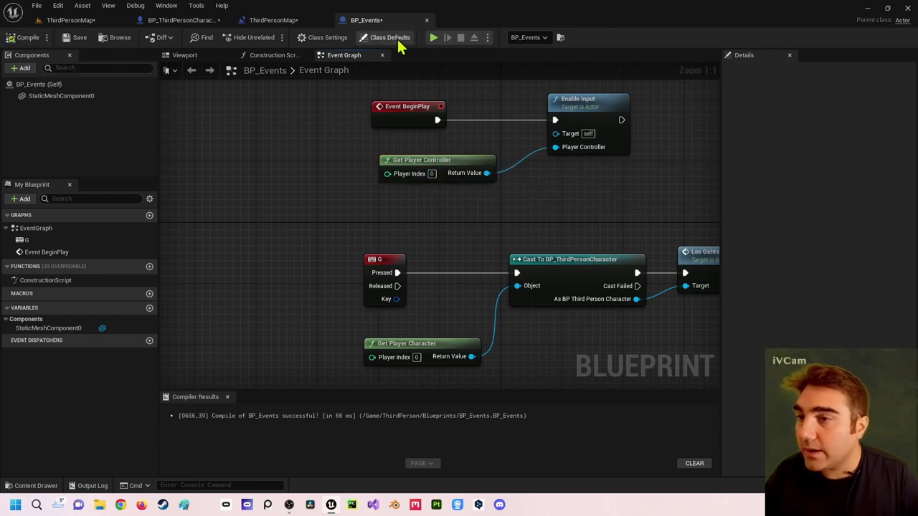
pyautogui.click(434, 38)
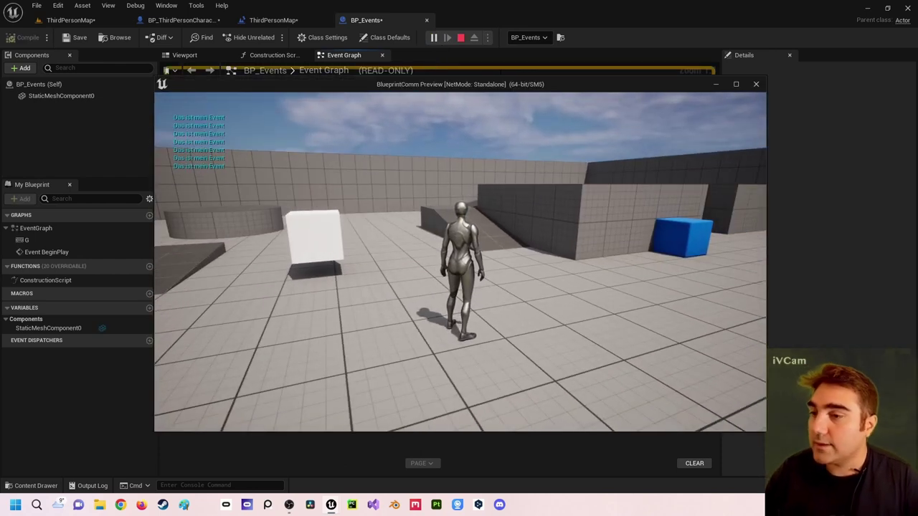
pyautogui.press('Escape')
pyautogui.scroll(-2, 471, 158)
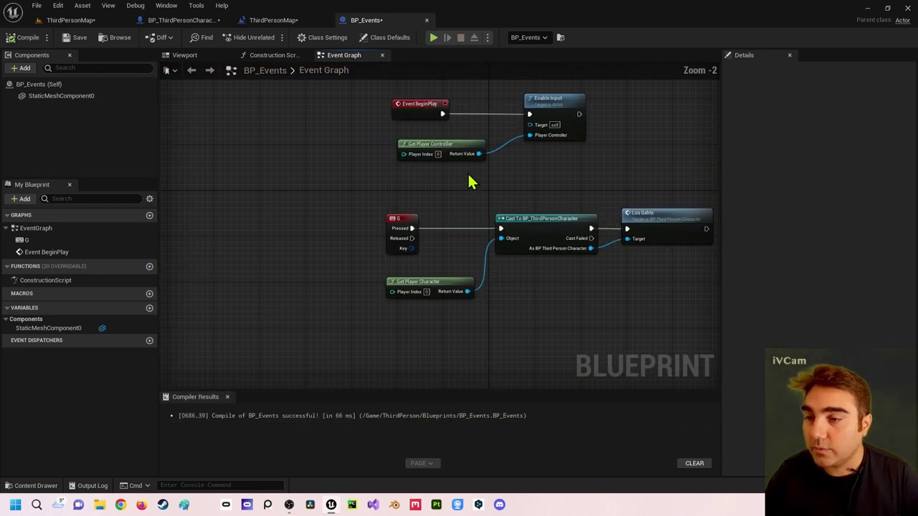
# Add a new variable named CharacterReferenz to BP_Events
pyautogui.moveTo(446, 259); pyautogui.dragTo(437, 216, button='right')
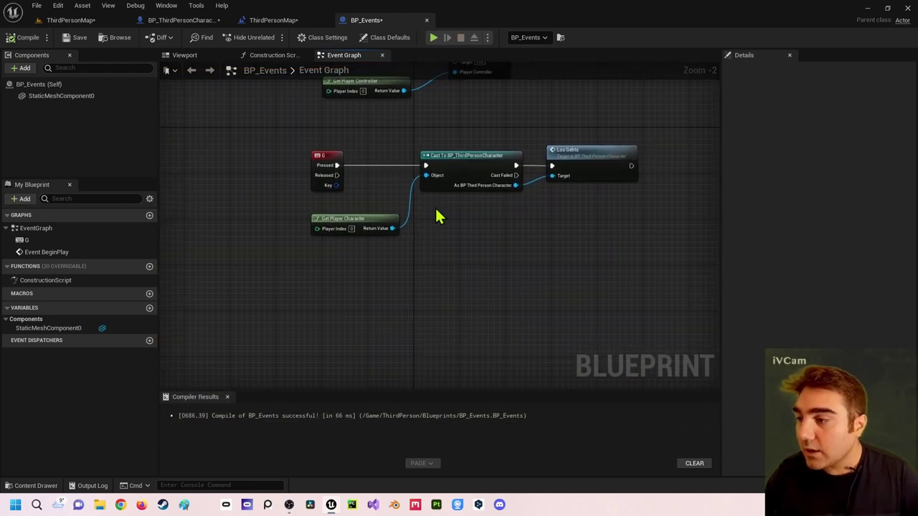
pyautogui.click(149, 308)
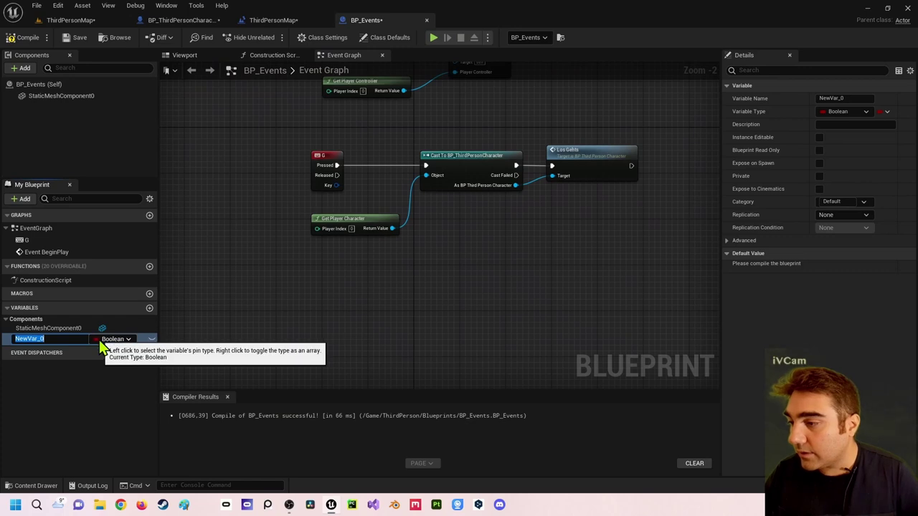
pyautogui.write('Refere')
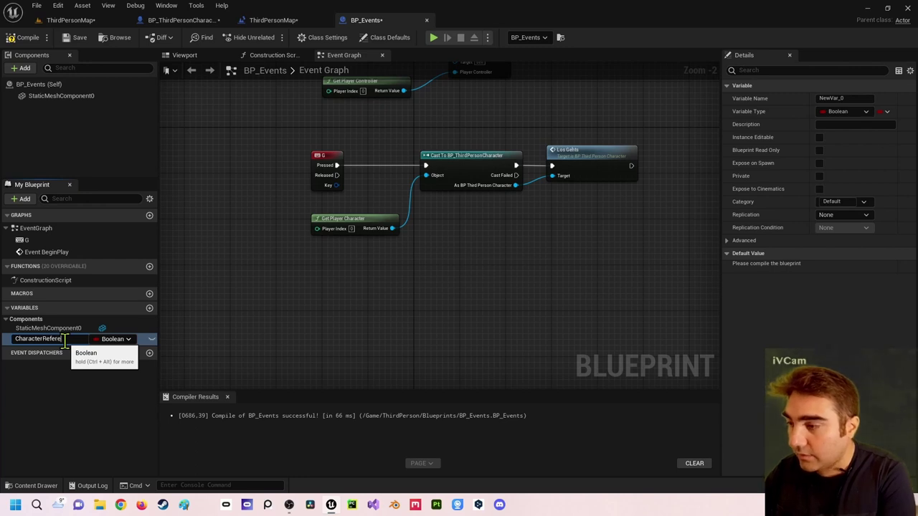
pyautogui.write('nz')
pyautogui.press('Return')
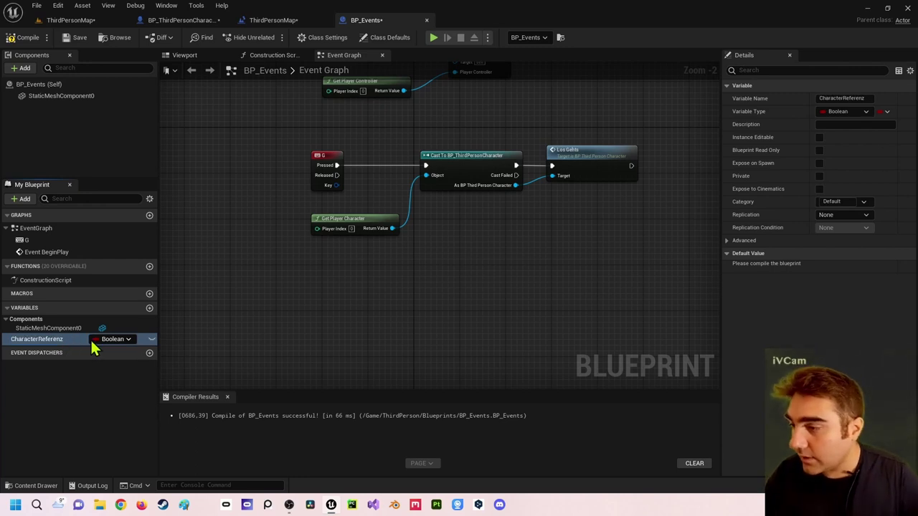
# Make CharacterReferenz an instance-editable BP Third Person Character object reference and compile
pyautogui.click(111, 339)
pyautogui.write('thi')
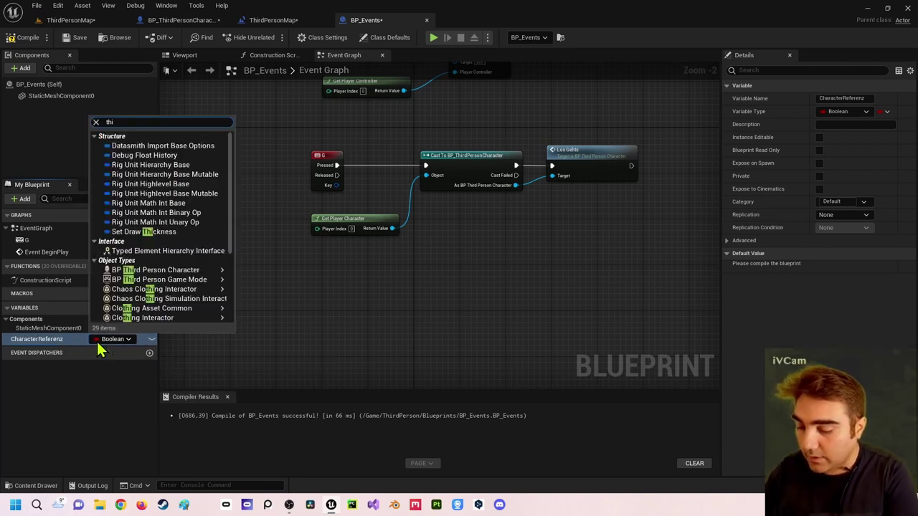
pyautogui.write('rd')
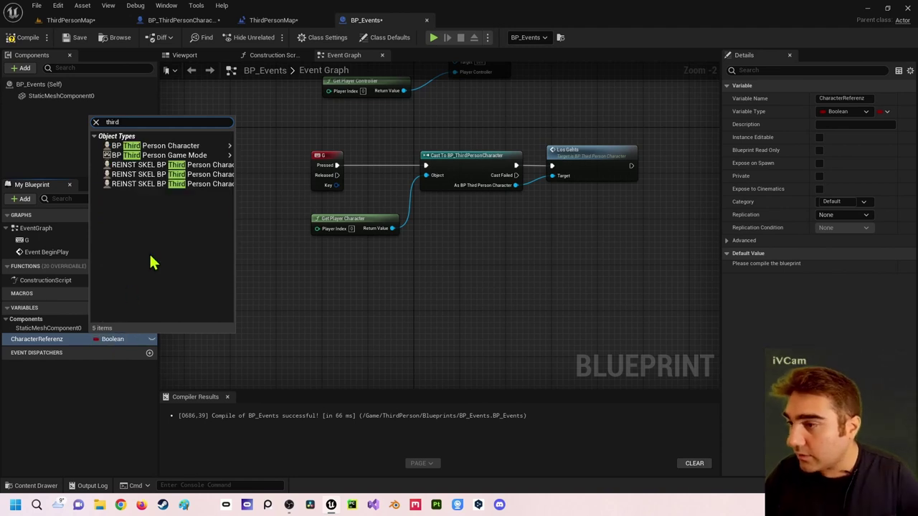
pyautogui.moveTo(189, 147)
pyautogui.click(248, 149)
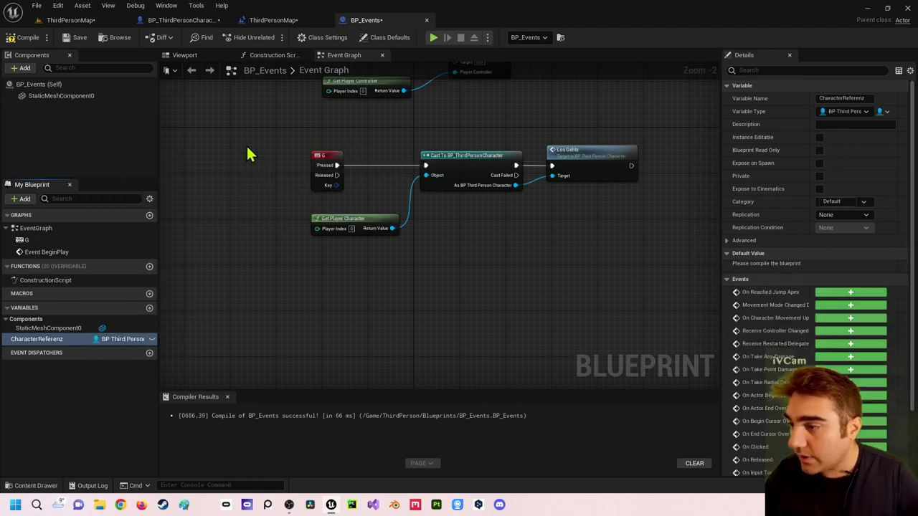
pyautogui.click(152, 339)
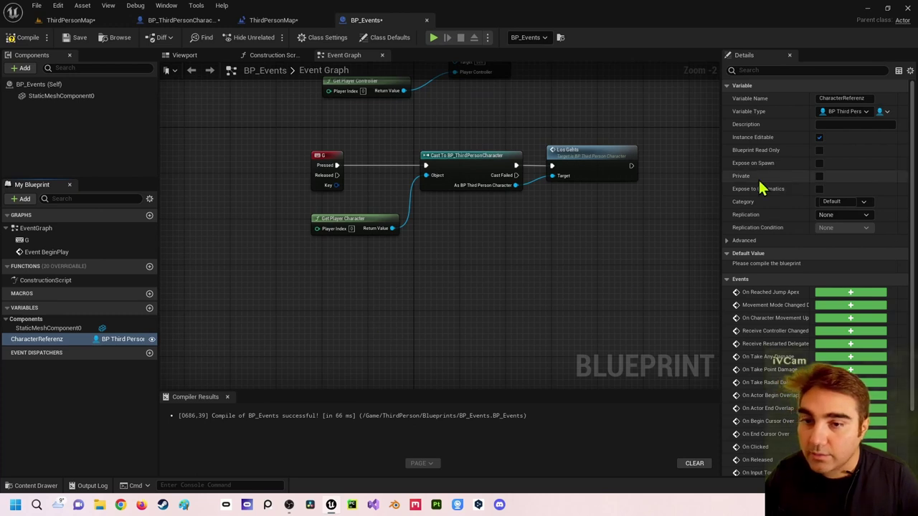
pyautogui.click(27, 38)
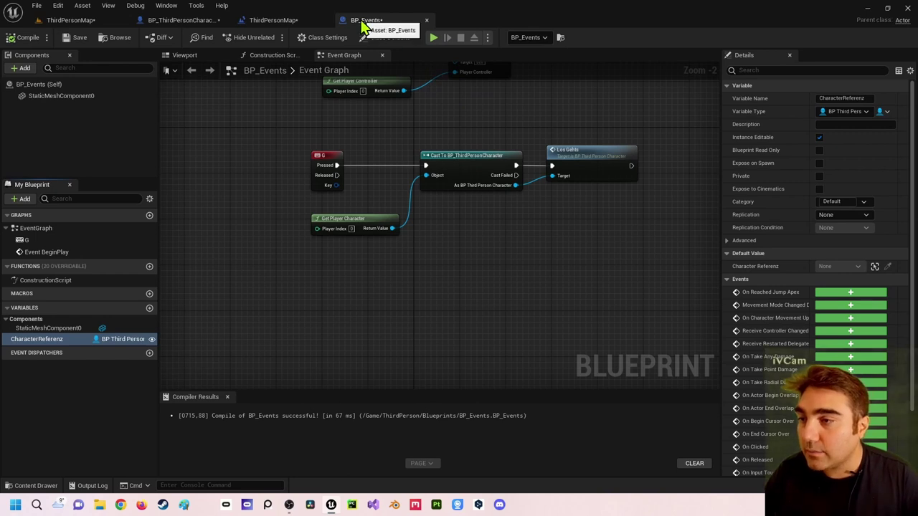
pyautogui.click(90, 21)
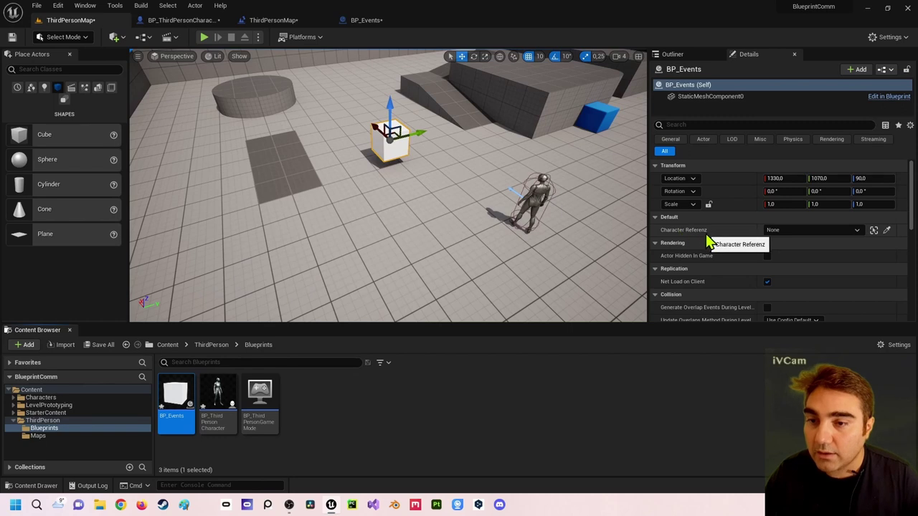
# Eyedrop the level's character into the cube's Character Referenz, save the map, and return to BP_Events
pyautogui.click(887, 230)
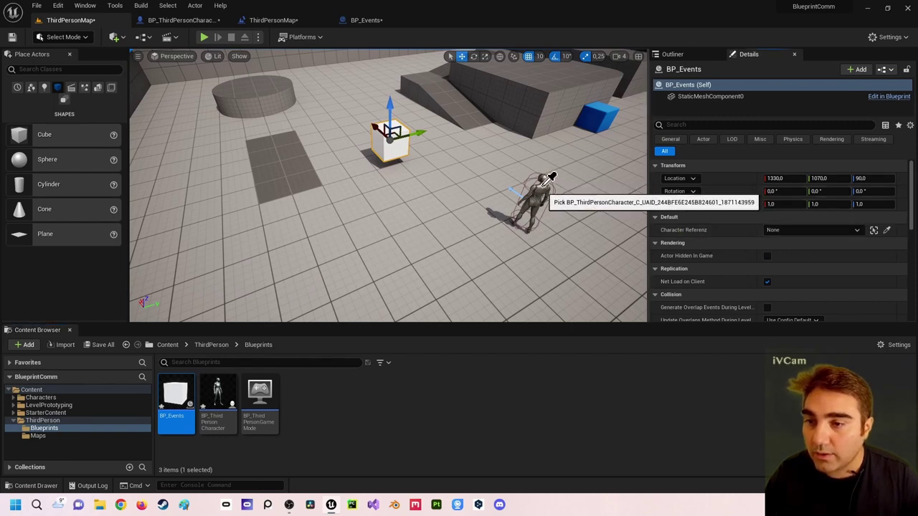
pyautogui.click(547, 177)
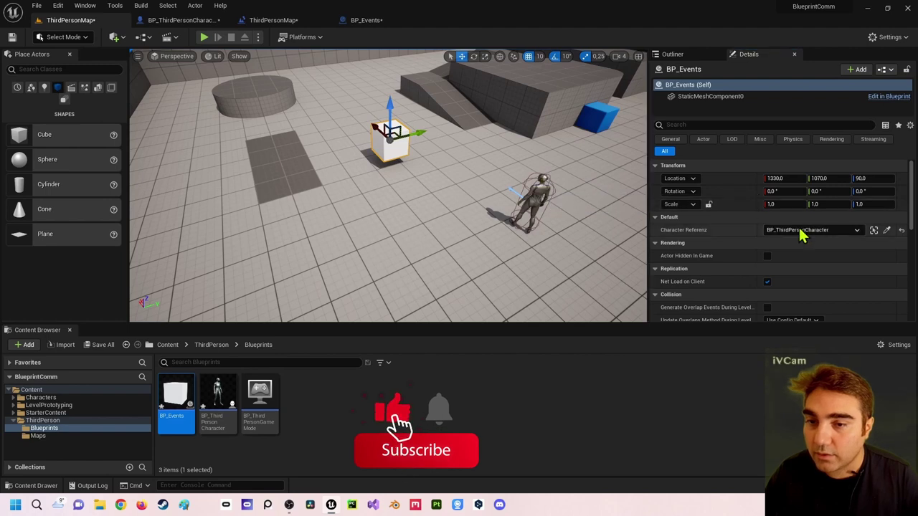
pyautogui.click(12, 37)
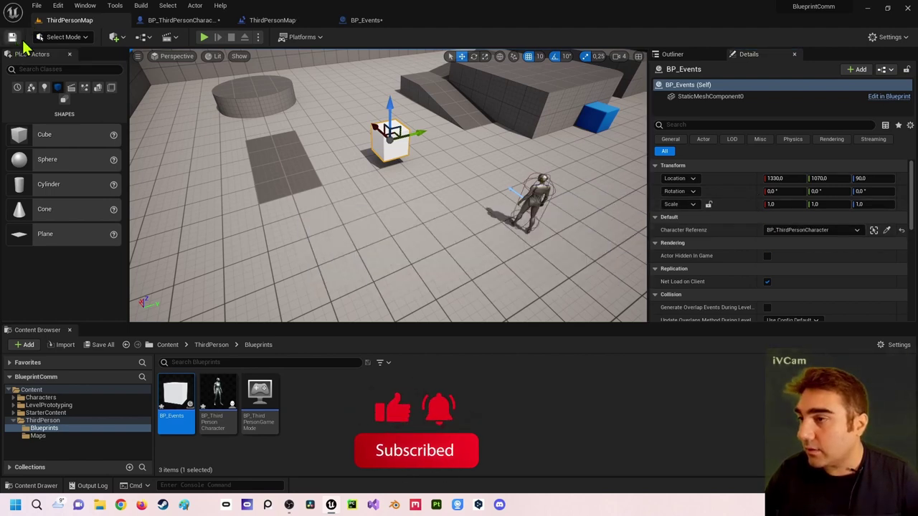
pyautogui.click(359, 20)
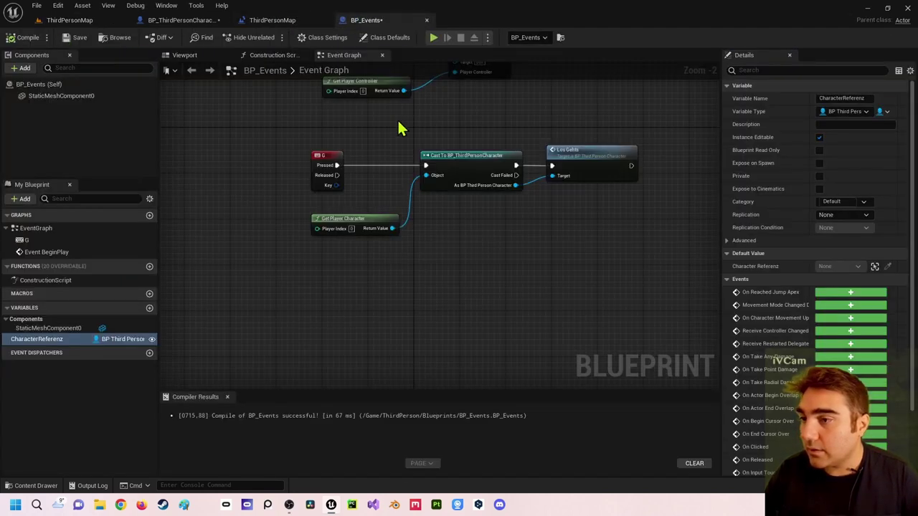
# Add a CharacterReferenz getter calling Los Gehts, triggered by G's Pressed output
pyautogui.moveTo(407, 131)
pyautogui.mouseDown(button='right')
pyautogui.moveTo(419, 204)
pyautogui.moveTo(425, 146)
pyautogui.mouseUp(button='right')
pyautogui.moveTo(58, 339); pyautogui.dragTo(399, 319)
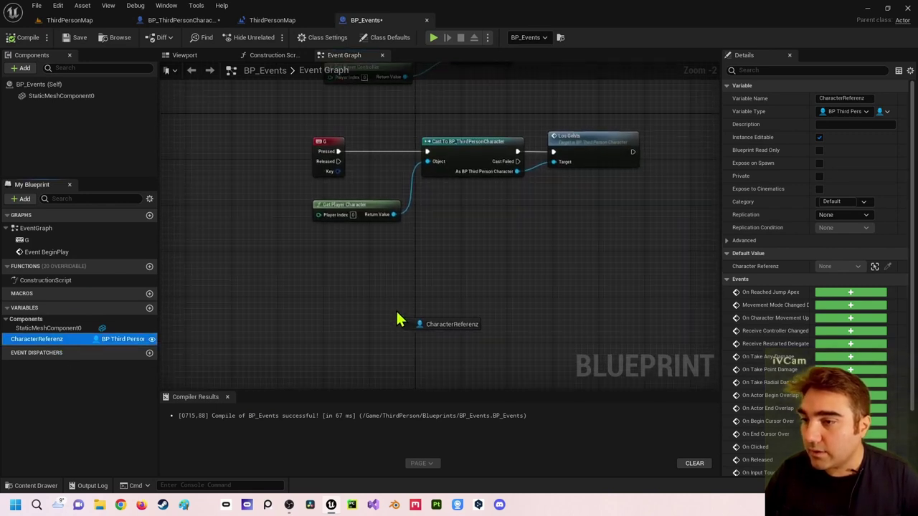
pyautogui.click(441, 324)
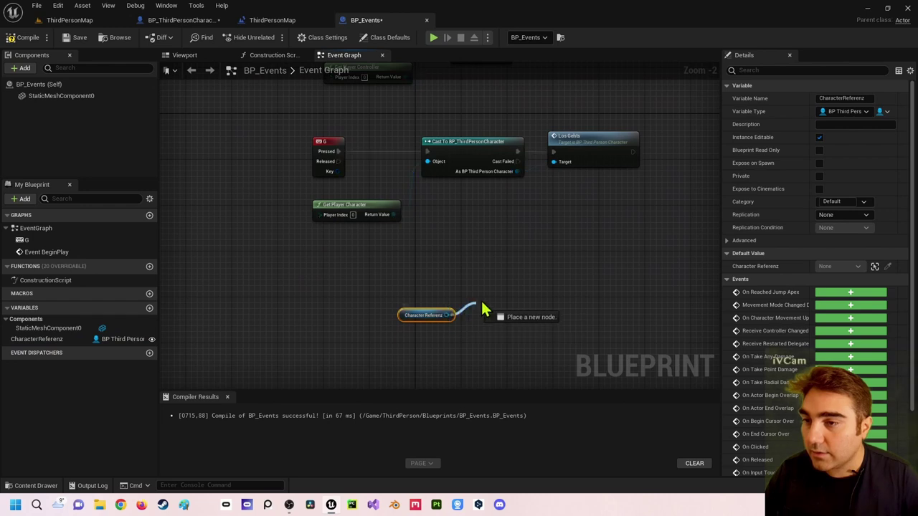
pyautogui.moveTo(447, 314); pyautogui.dragTo(520, 266)
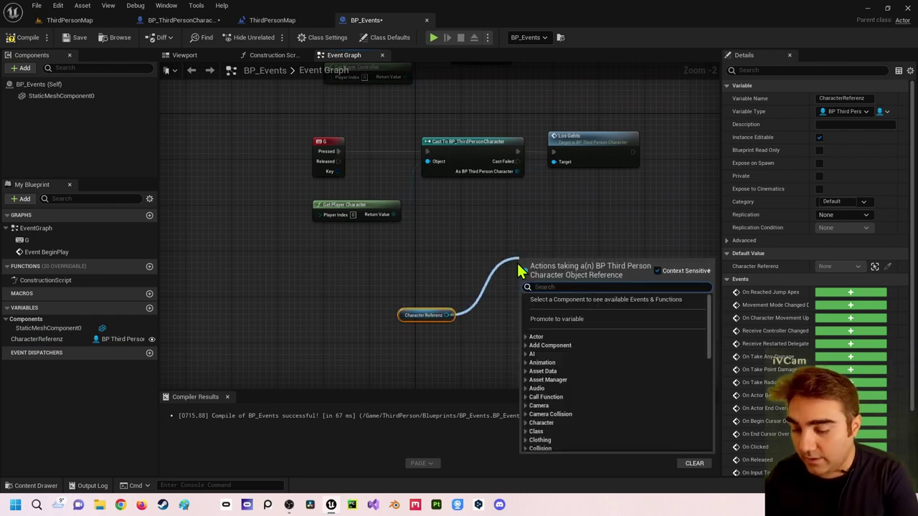
pyautogui.write('losge')
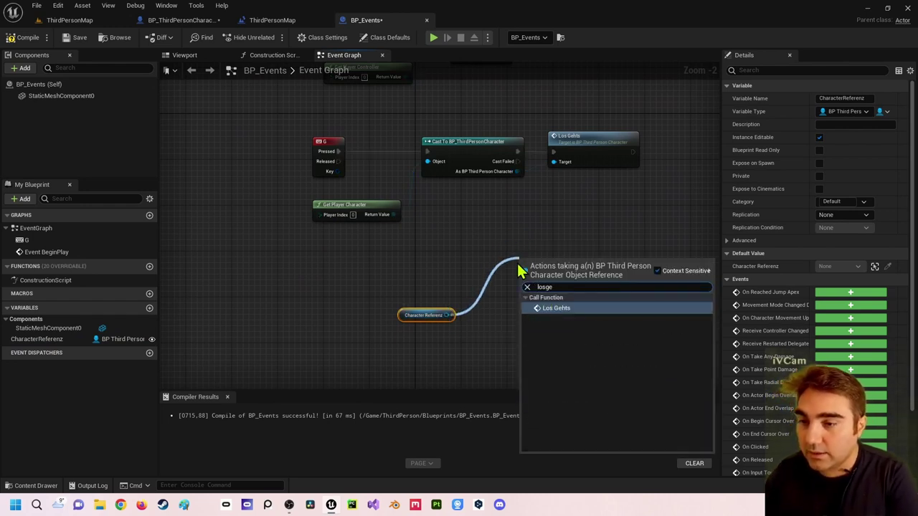
pyautogui.press('Return')
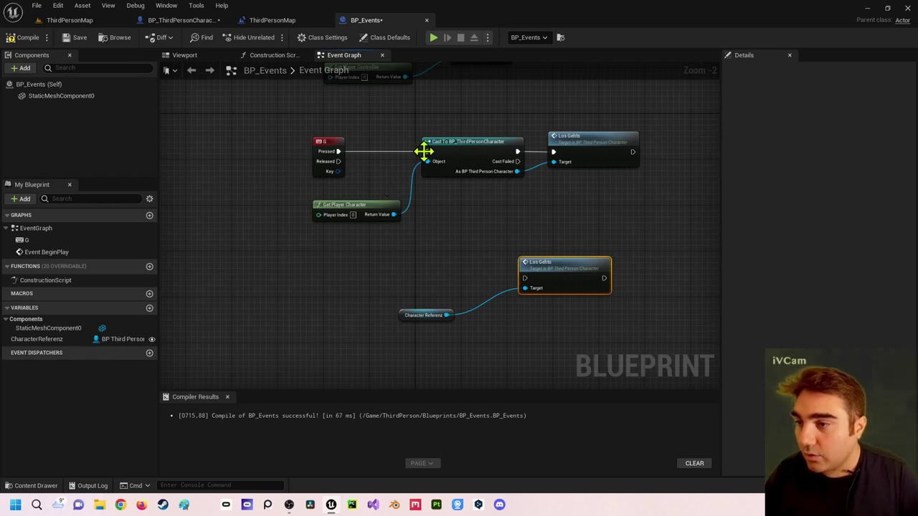
pyautogui.moveTo(426, 149); pyautogui.dragTo(428, 161)
pyautogui.moveTo(449, 247); pyautogui.dragTo(525, 278)
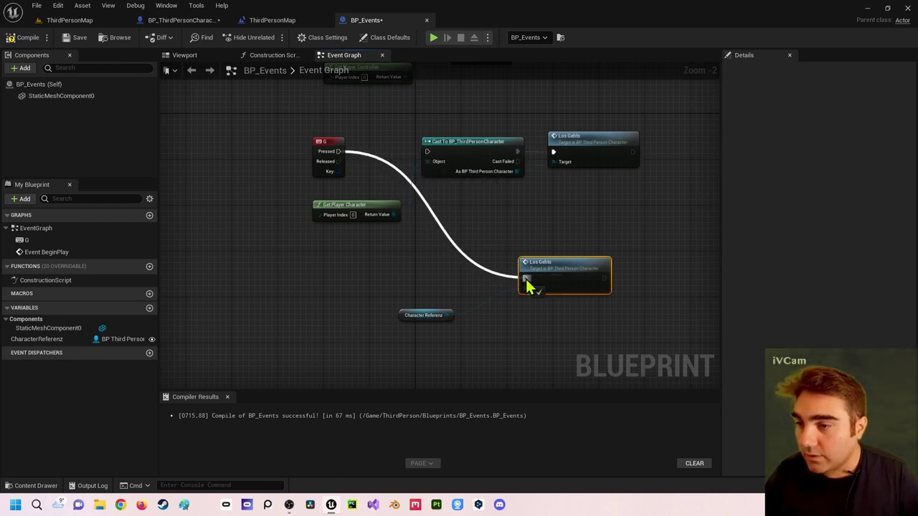
# Compile and play-test that pressing G prints "Das ist mein Event"
pyautogui.click(29, 38)
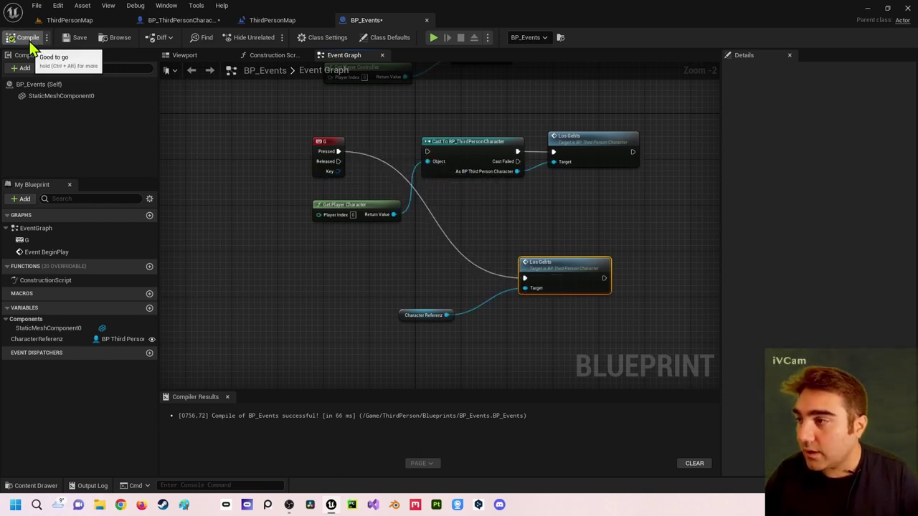
pyautogui.click(433, 40)
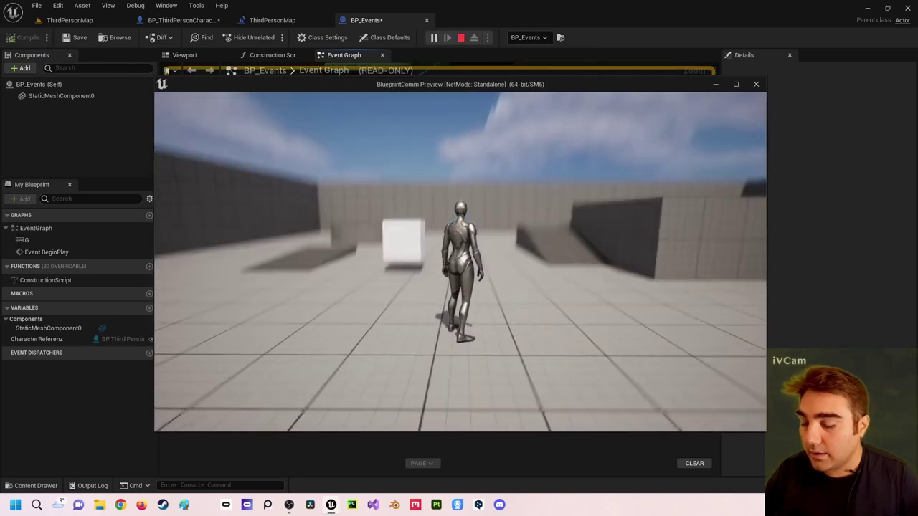
pyautogui.press('g')
pyautogui.press('g')
pyautogui.press('g')
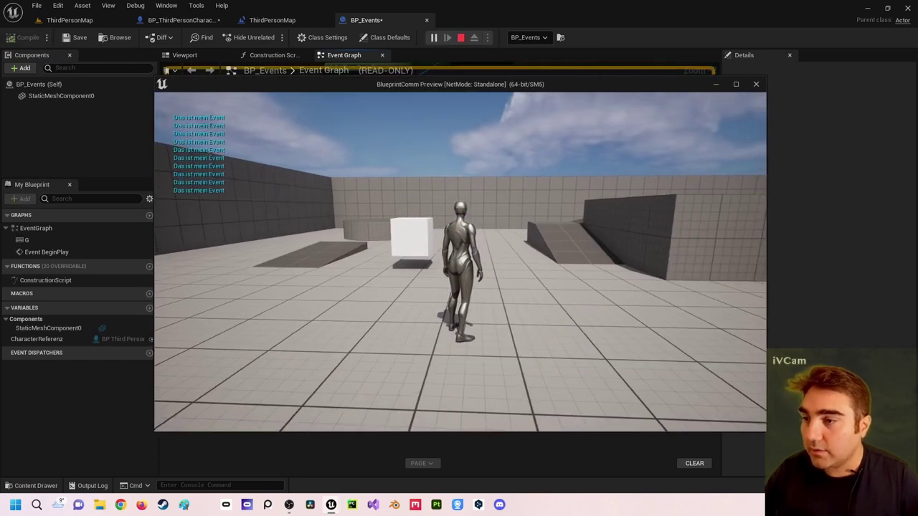
pyautogui.press('Escape')
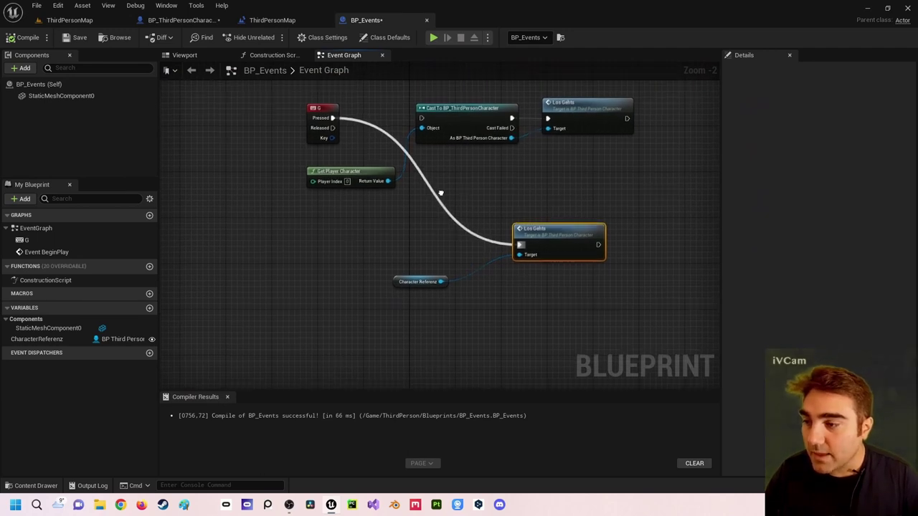
pyautogui.click(179, 20)
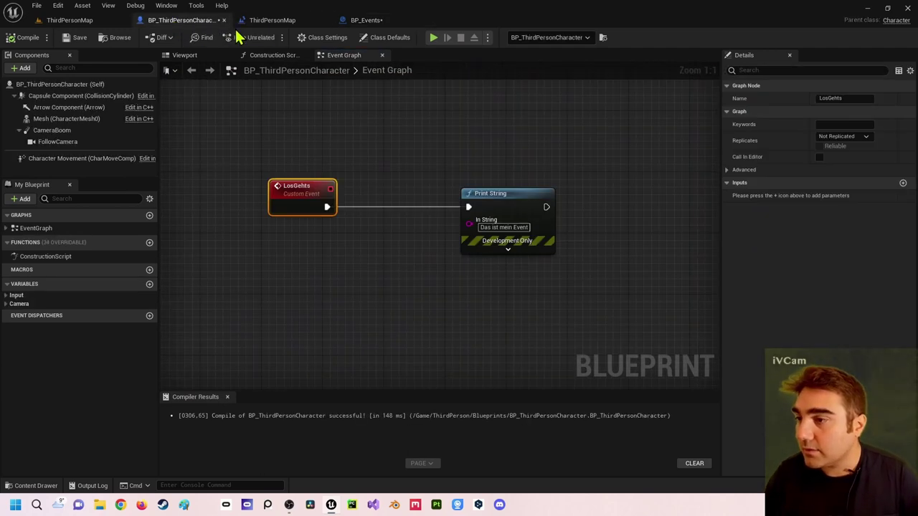
pyautogui.click(266, 20)
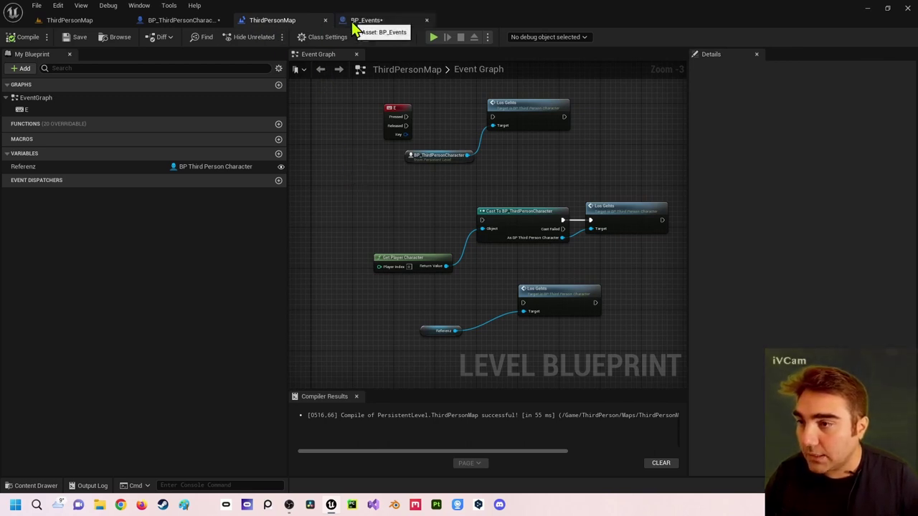
pyautogui.click(353, 28)
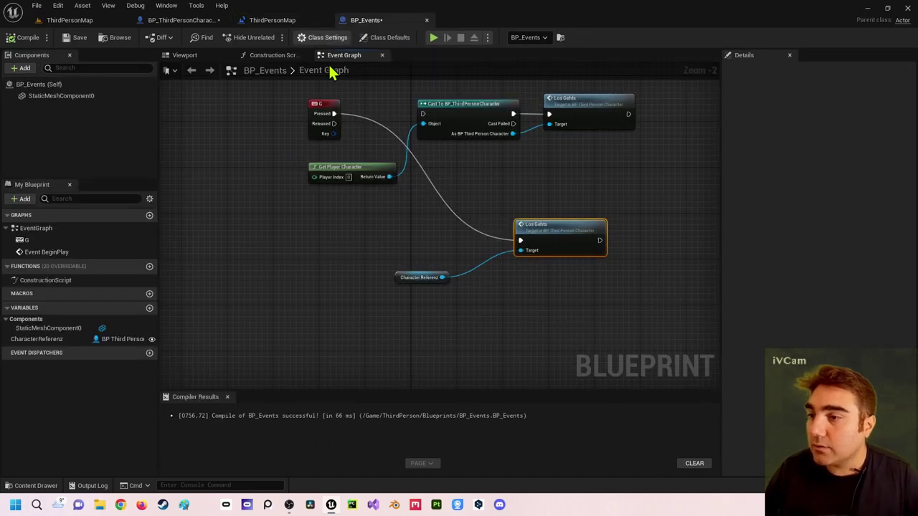
pyautogui.moveTo(427, 154); pyautogui.dragTo(457, 175, button='right')
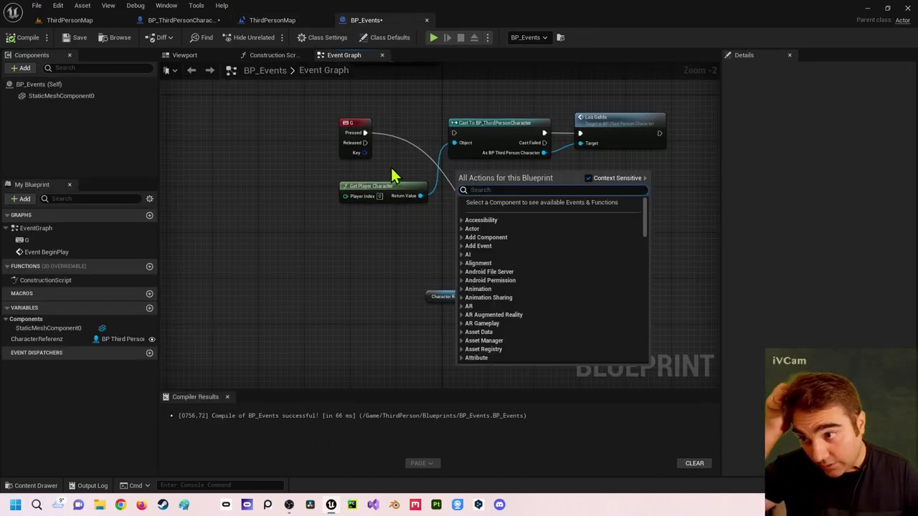
pyautogui.click(279, 136)
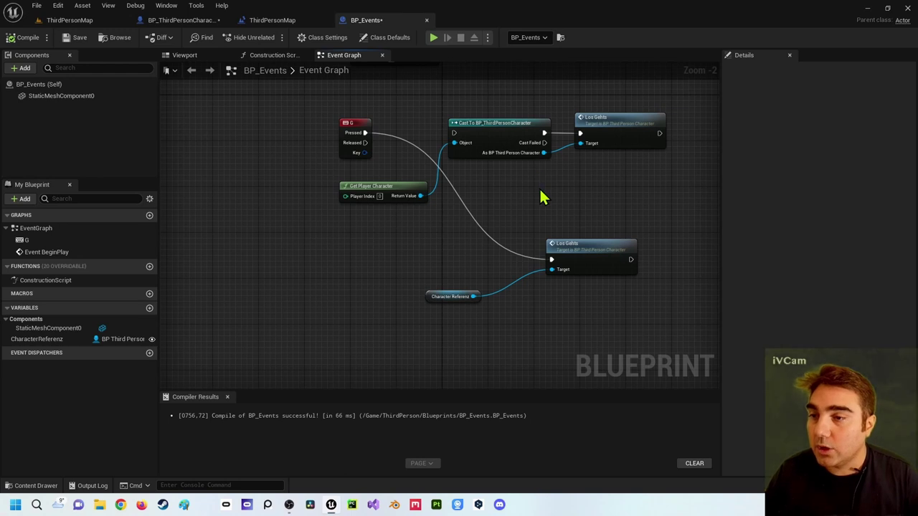
pyautogui.moveTo(539, 195); pyautogui.dragTo(547, 208, button='right')
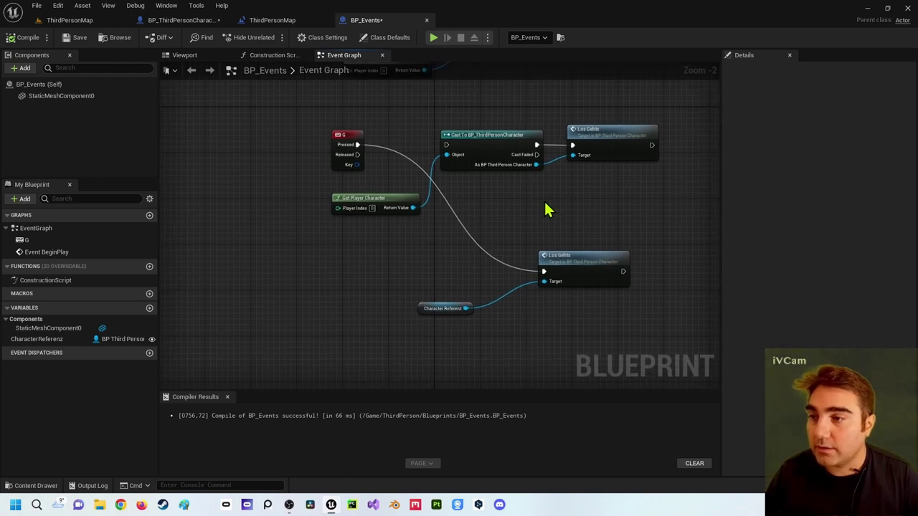